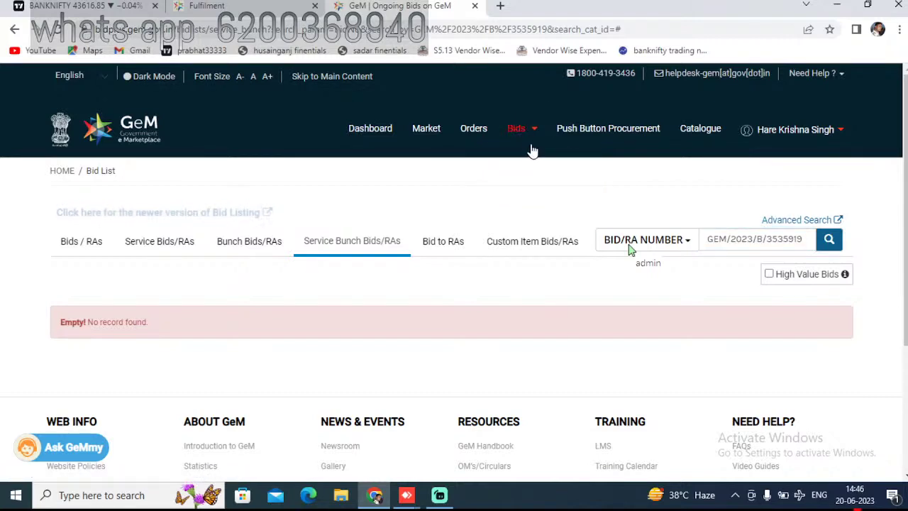
- Open the list of bids and search the bid listing for GEM/2023/B/3535919
mouse_move(520, 126)
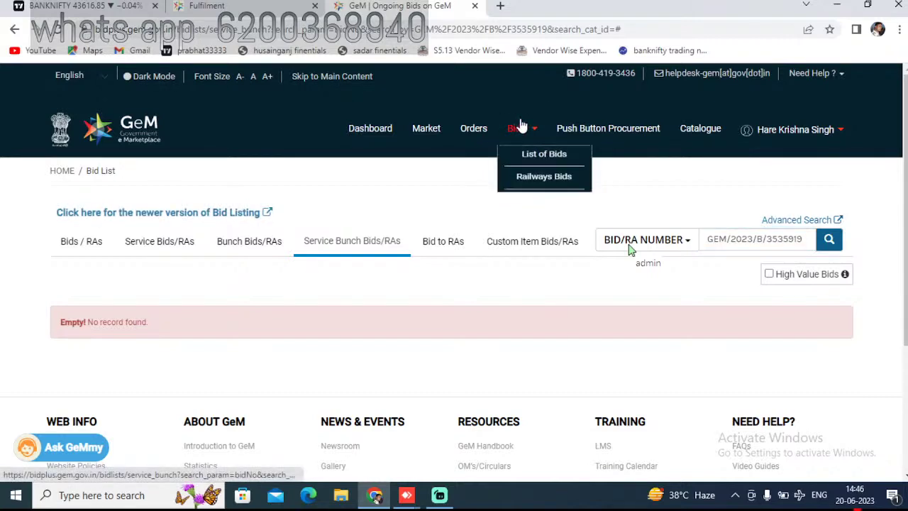
left_click(543, 158)
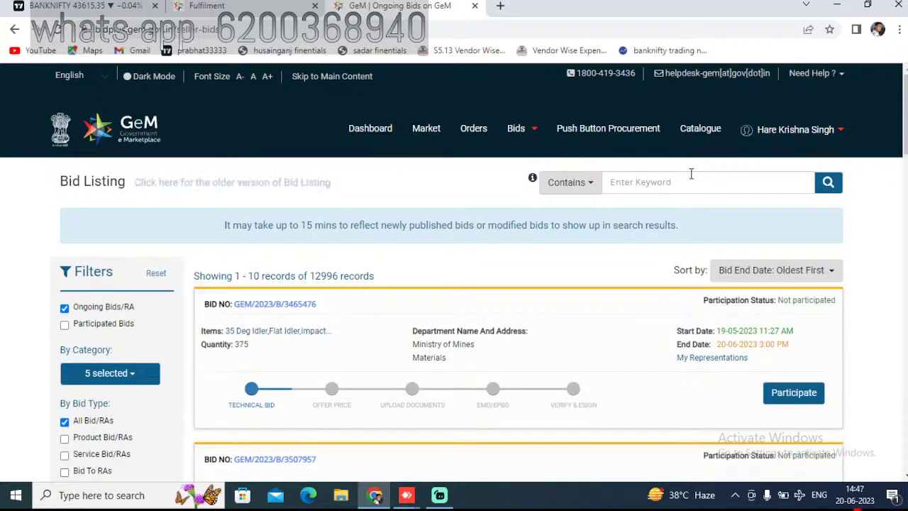
left_click(667, 183)
type("GEM/2023/B/3535919")
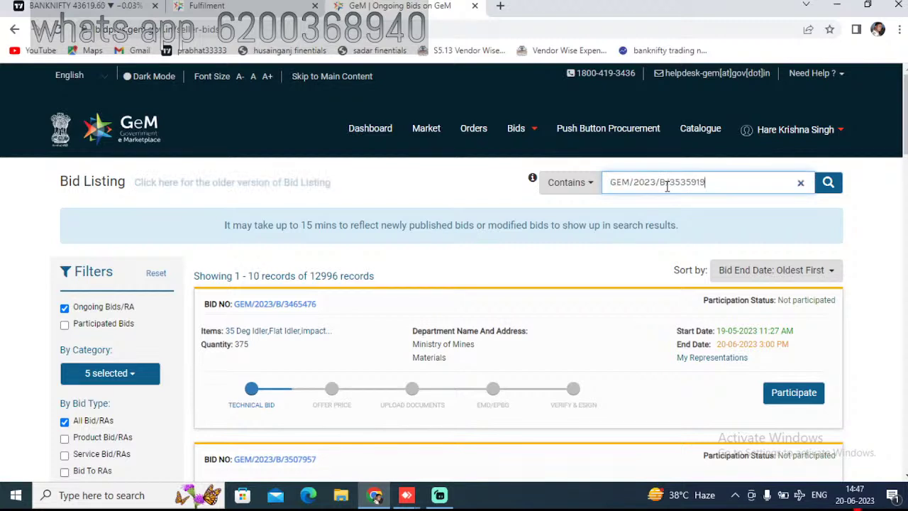
key("Return")
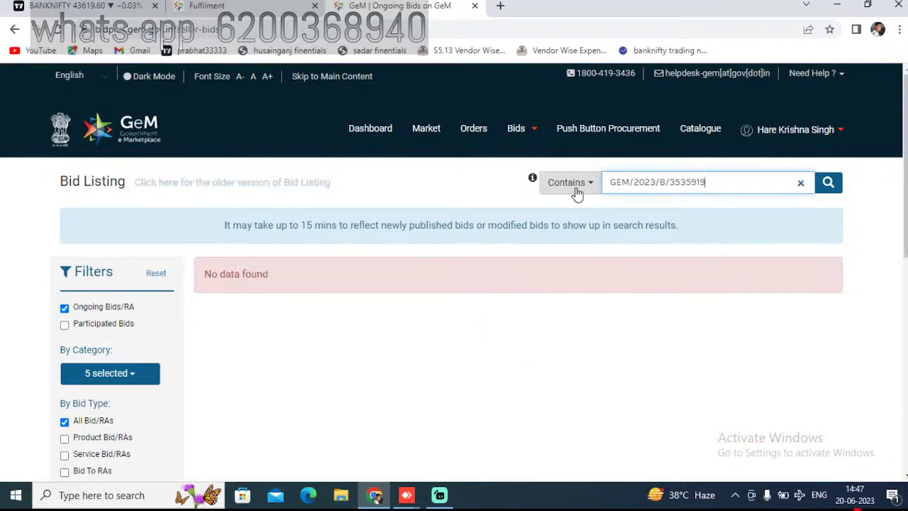
- Switch to the older bid listing, find bid GEM/2023/B/3535919 by its number, and download its bid document
left_click(234, 184)
left_click(179, 214)
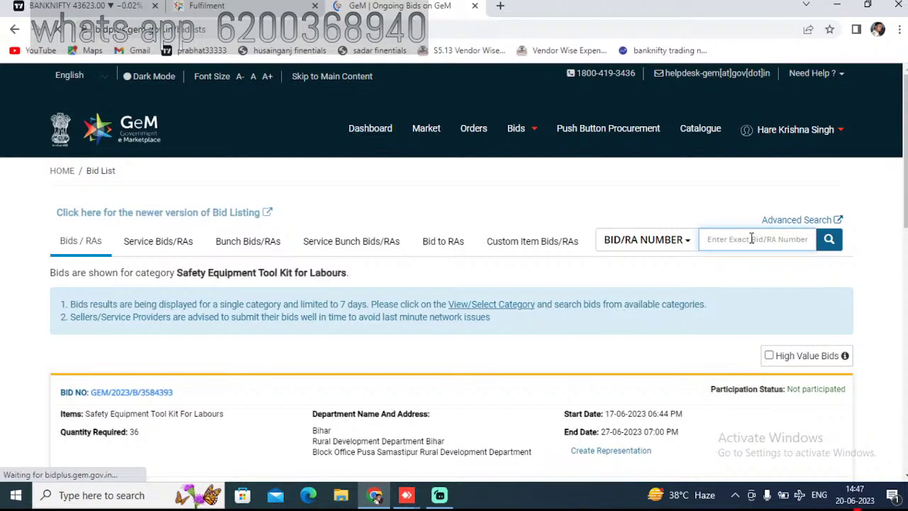
type("GEM/2023/B/3535919")
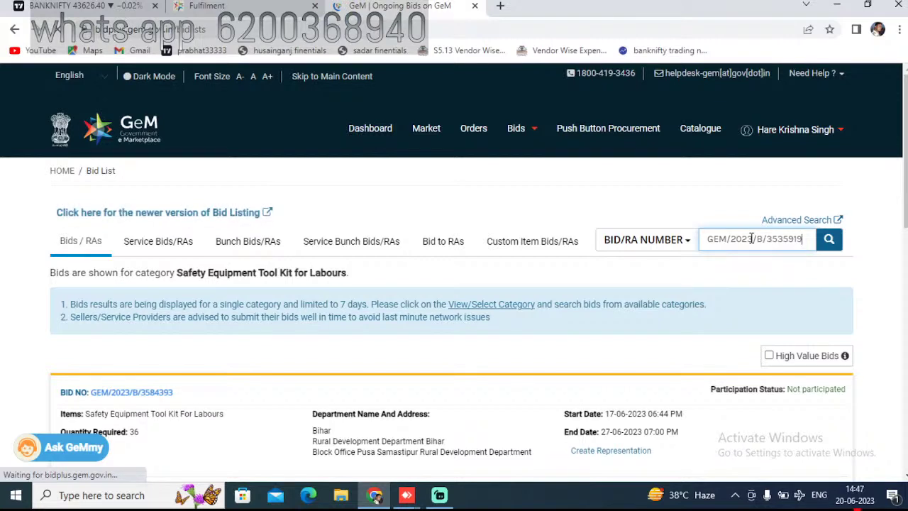
key("Return")
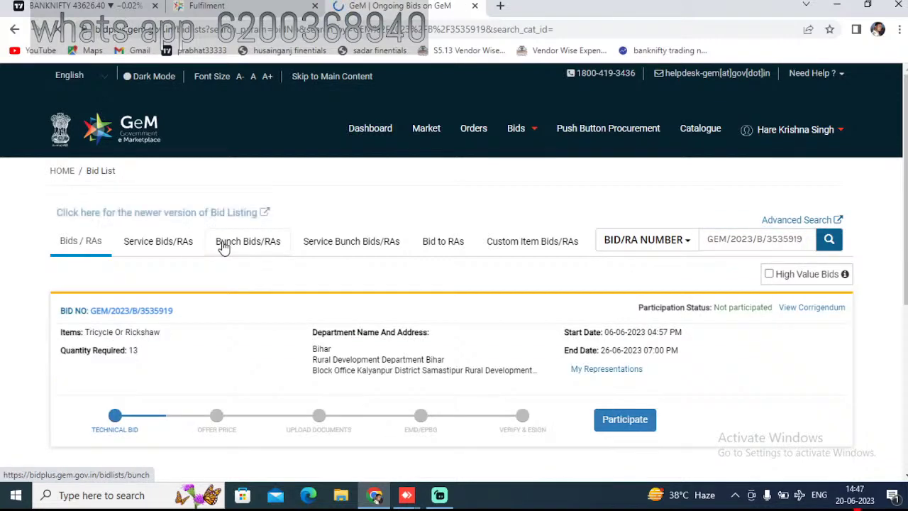
left_click(122, 313)
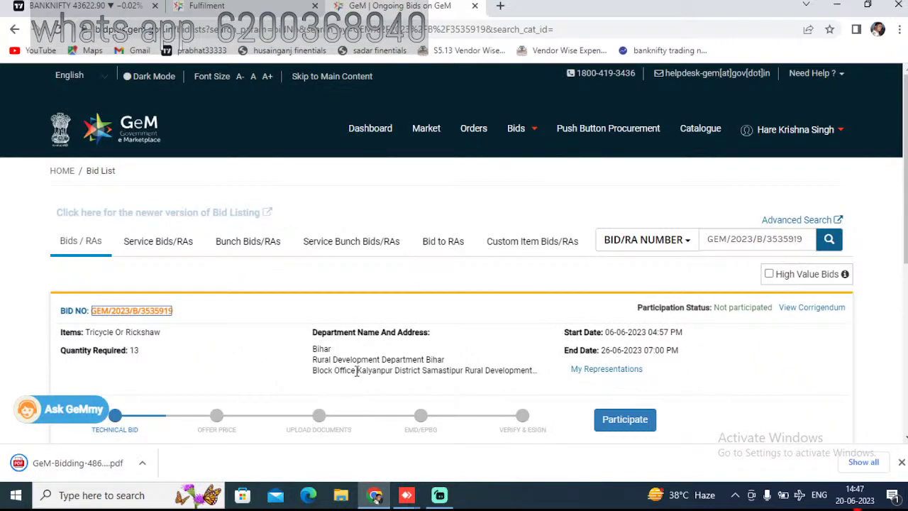
- Start participating in the bid and open the catalogue selection for the Tricycle Or Rickshaw item
left_click(625, 426)
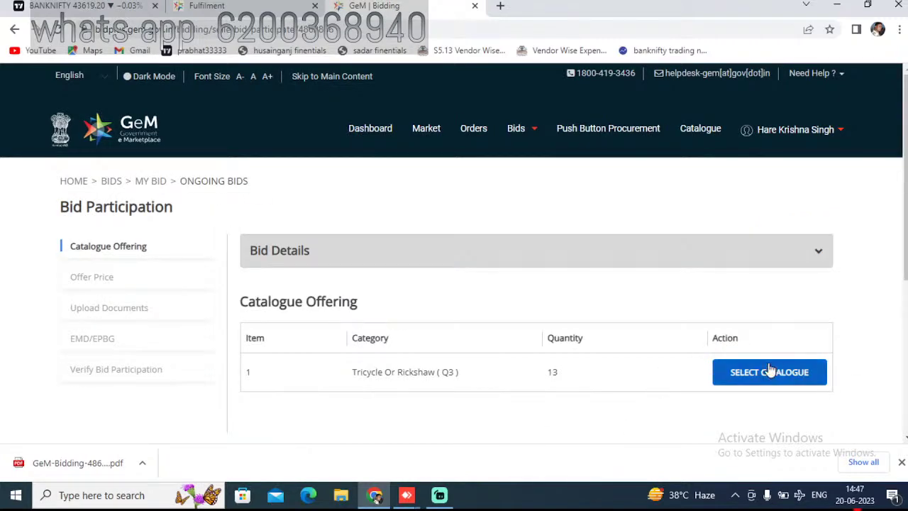
left_click(744, 381)
scroll(662, 379, "down", 5)
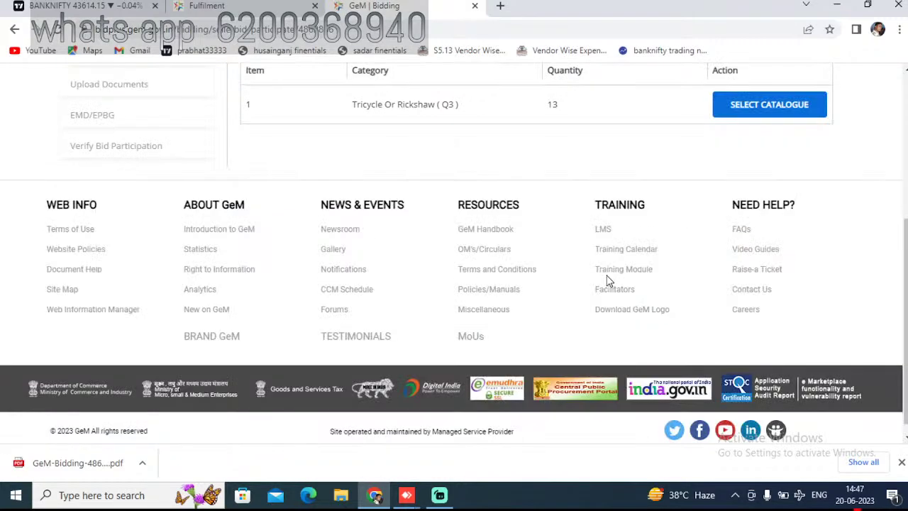
scroll(734, 244, "up", 1)
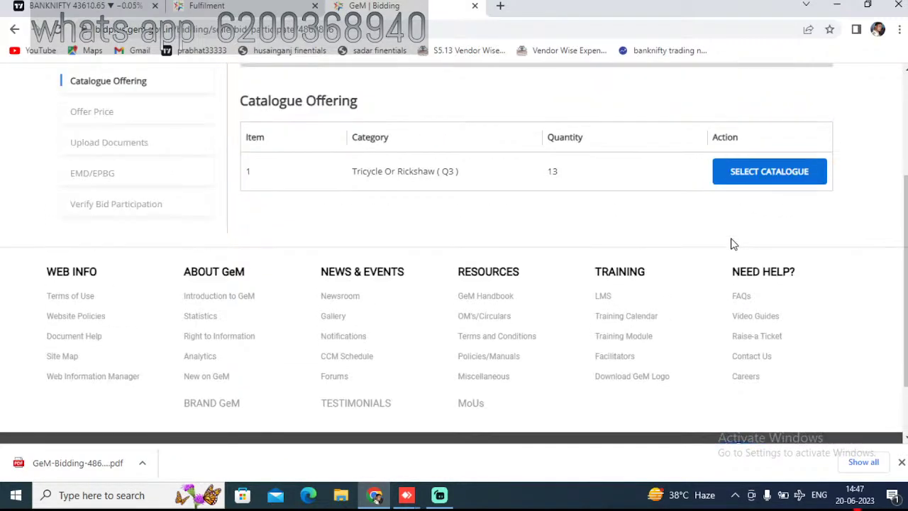
left_click(773, 176)
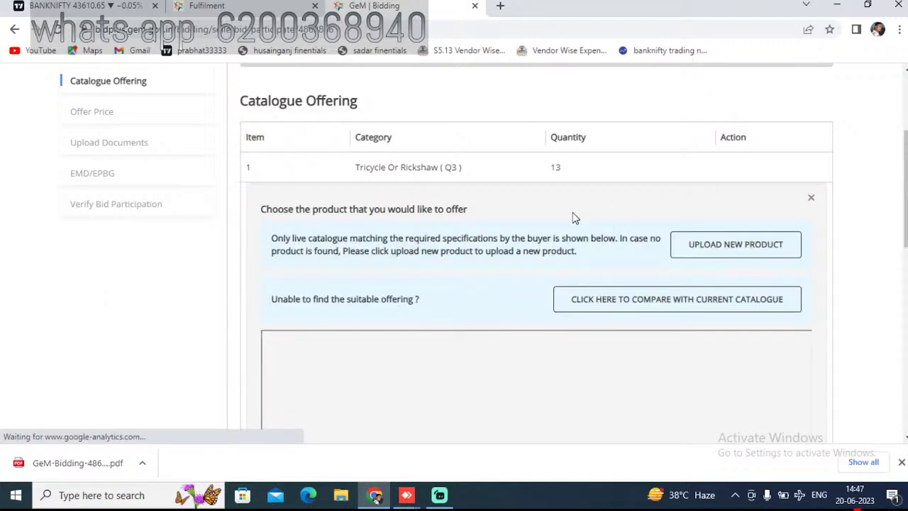
scroll(575, 217, "down", 3)
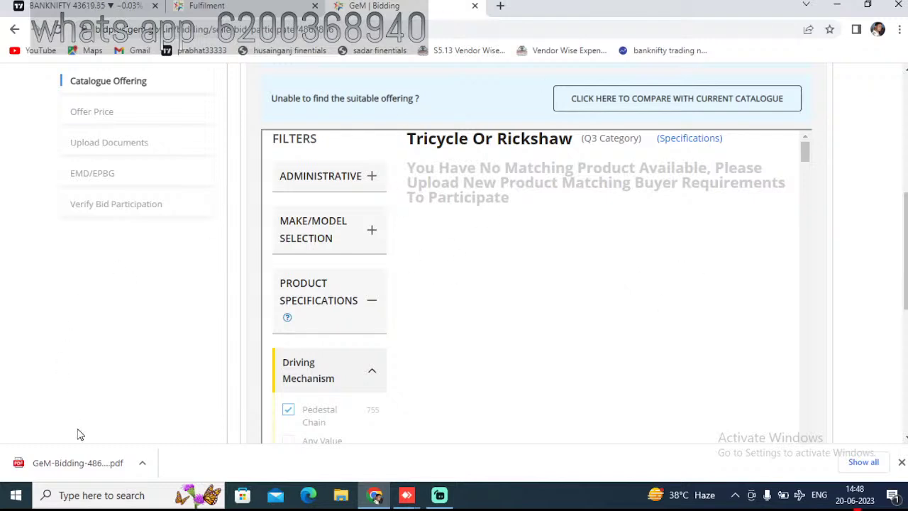
- Open the downloaded bid document and review its bid details, EMD and ePBG requirements, eligibility criteria and tricycle technical specifications
left_click(78, 464)
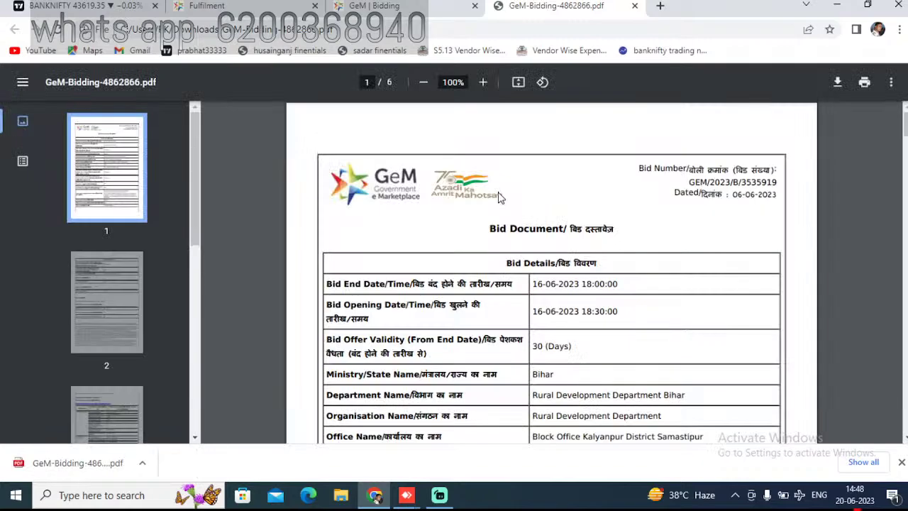
scroll(616, 273, "down", 5)
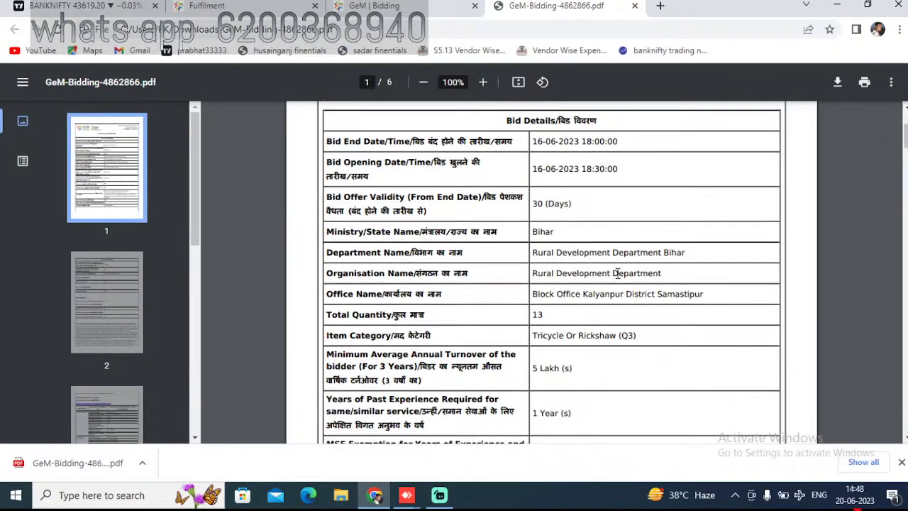
scroll(617, 273, "down", 2)
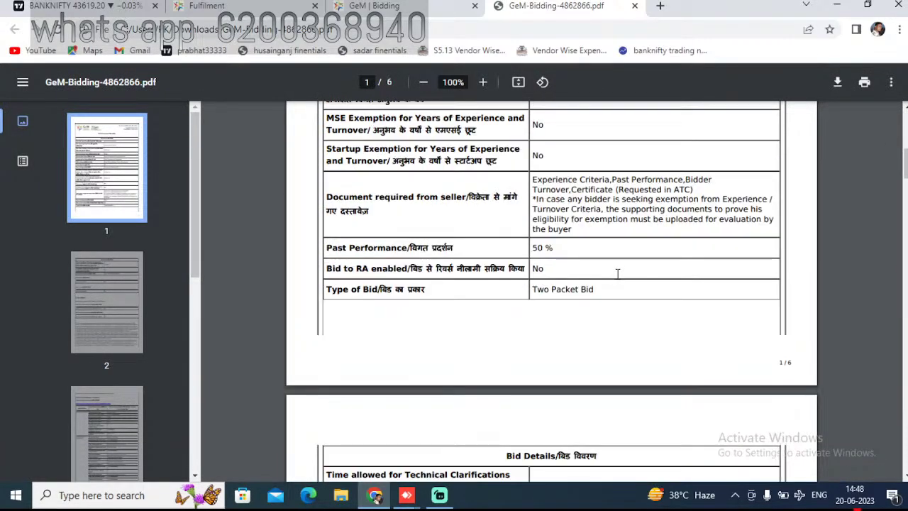
scroll(617, 273, "down", 2)
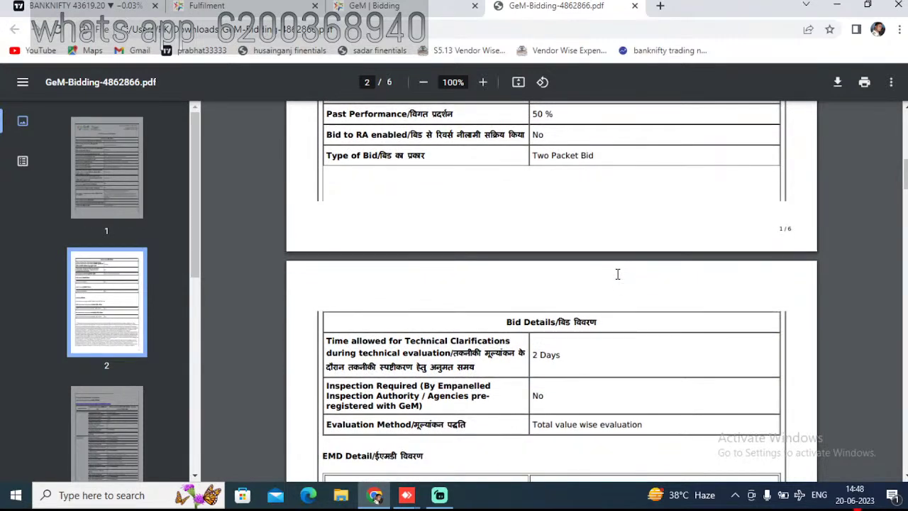
scroll(617, 273, "down", 1)
scroll(617, 273, "down", 1)
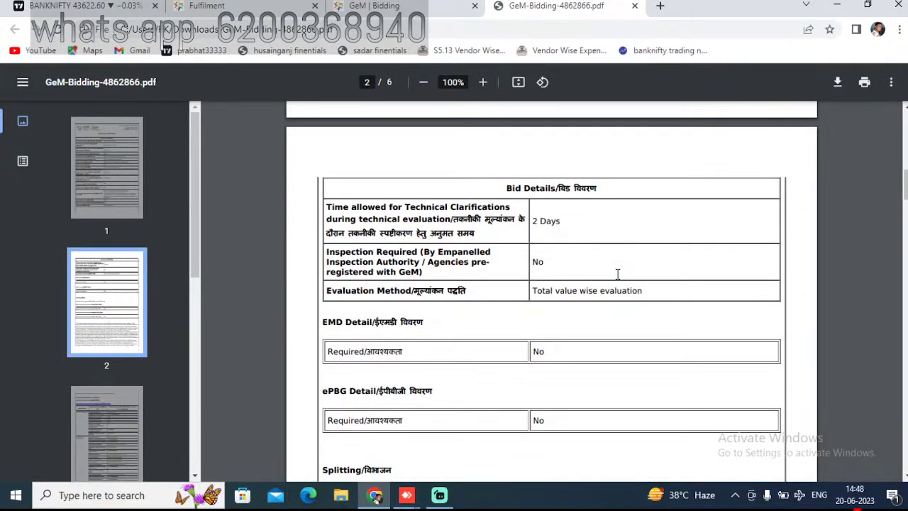
scroll(617, 273, "down", 2)
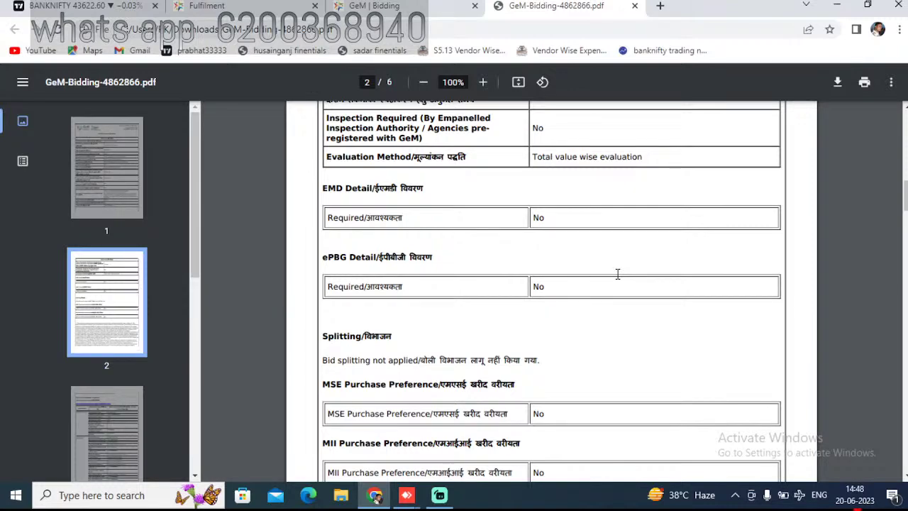
scroll(617, 274, "down", 2)
scroll(617, 274, "down", 2)
scroll(617, 274, "down", 2)
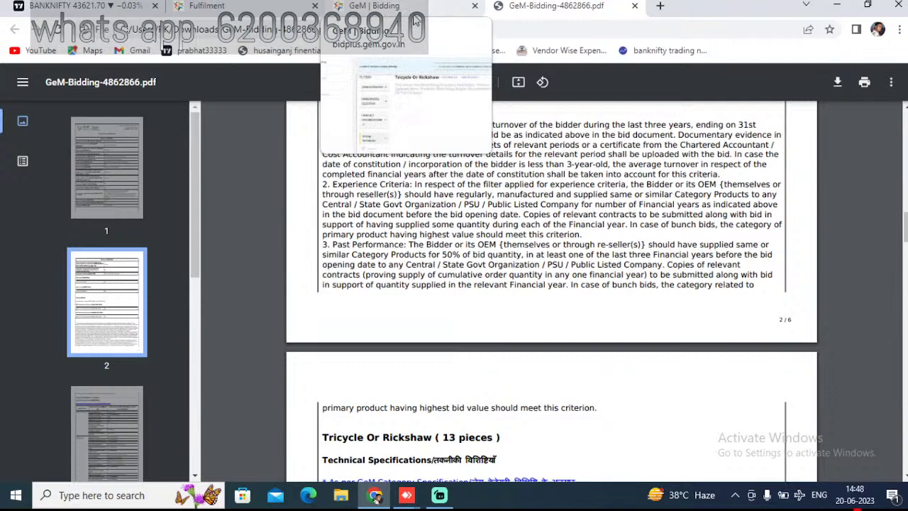
scroll(621, 263, "down", 5)
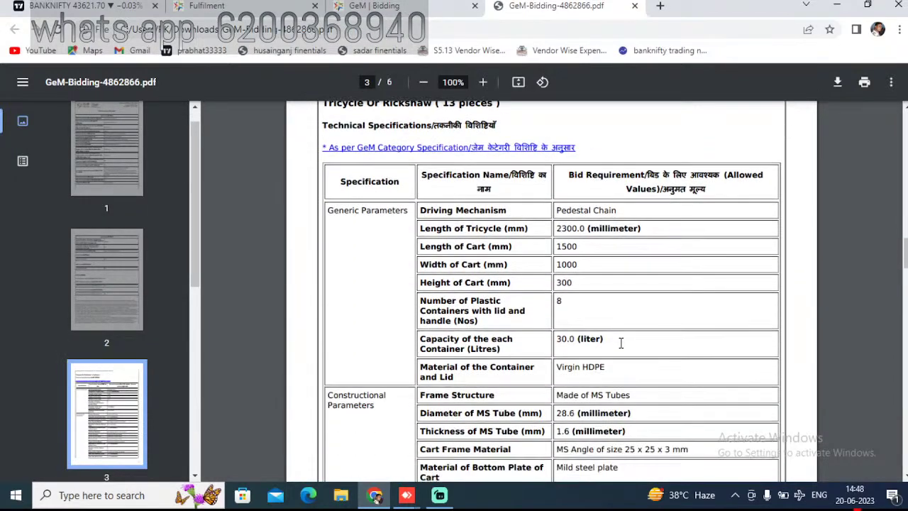
left_click(404, 6)
left_click(101, 7)
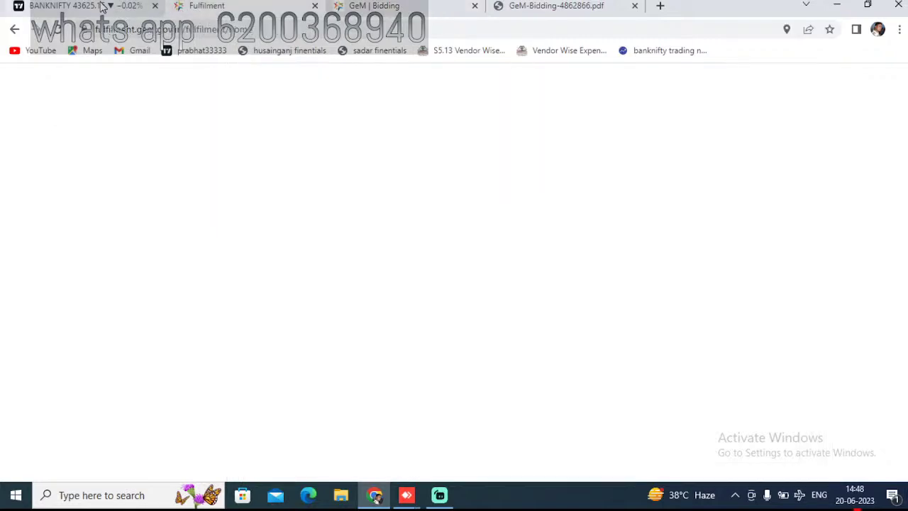
left_click(392, 6)
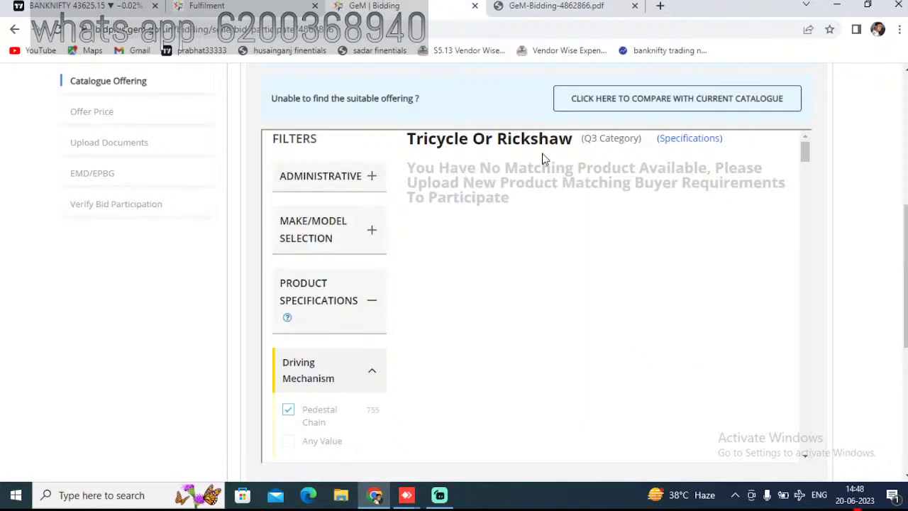
left_click(567, 8)
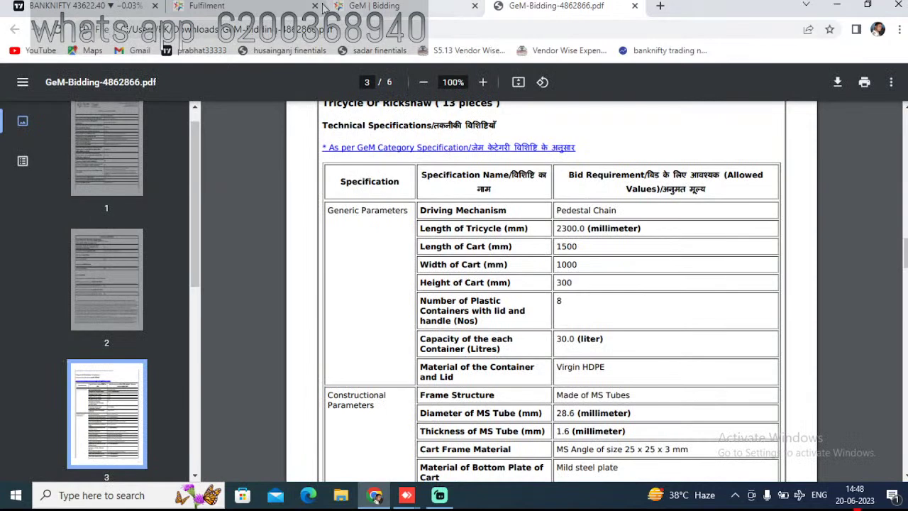
left_click(249, 8)
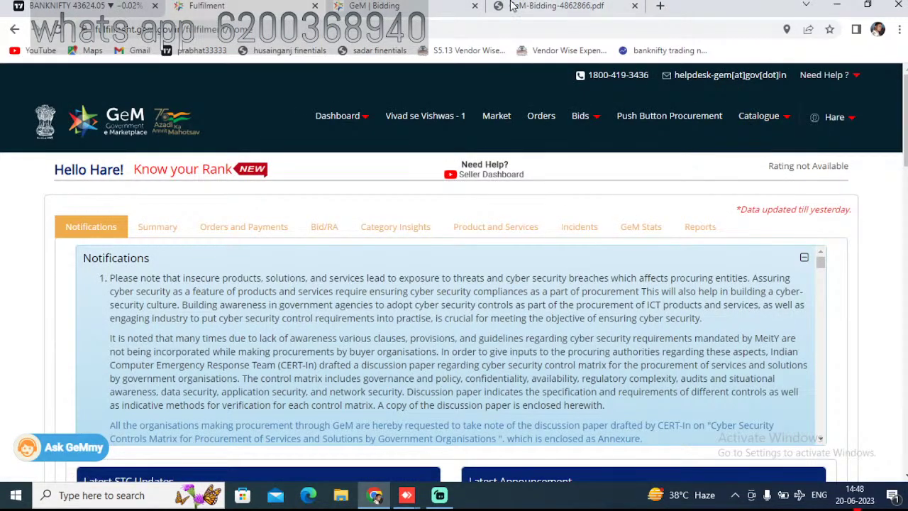
- Return to the bid participation page and open the GeM market in both a new tab and the current tab
left_click(418, 8)
scroll(755, 173, "up", 5)
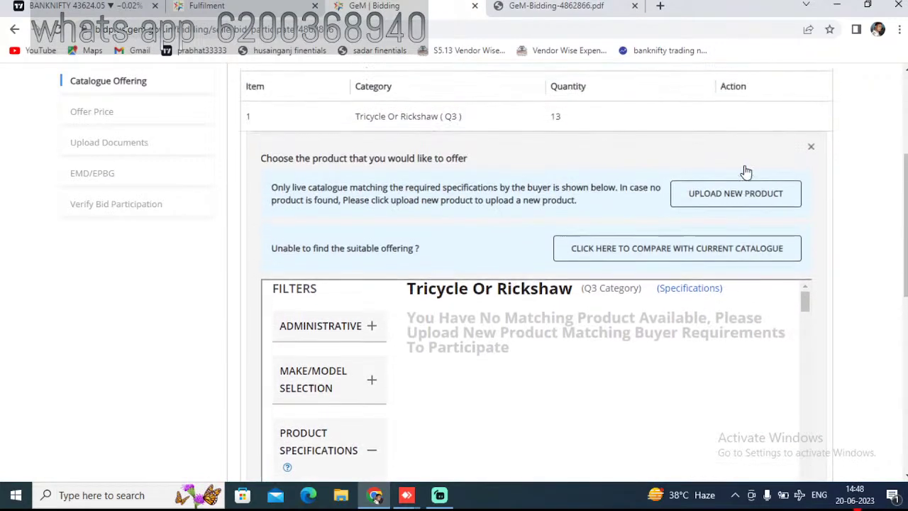
mouse_move(784, 130)
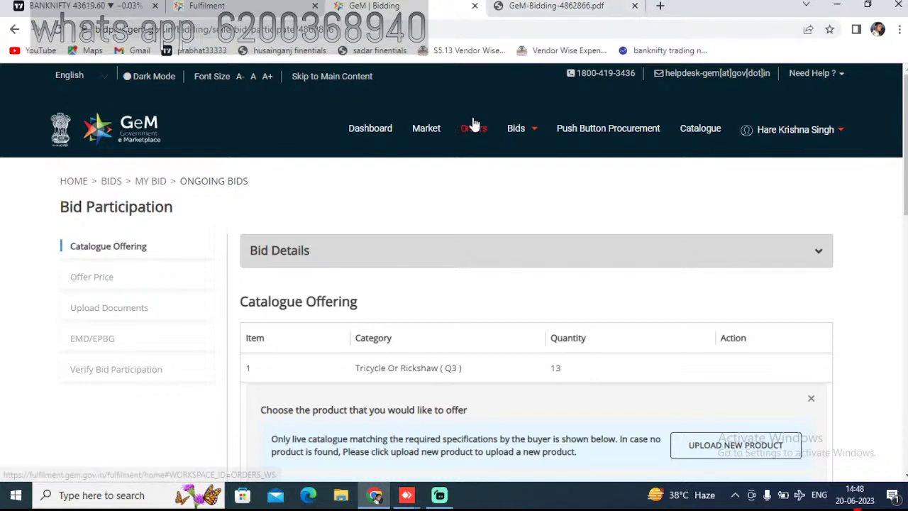
middle_click(419, 128)
left_click(420, 128)
- Log in to the GeM marketplace in both open market tabs
left_click(517, 9)
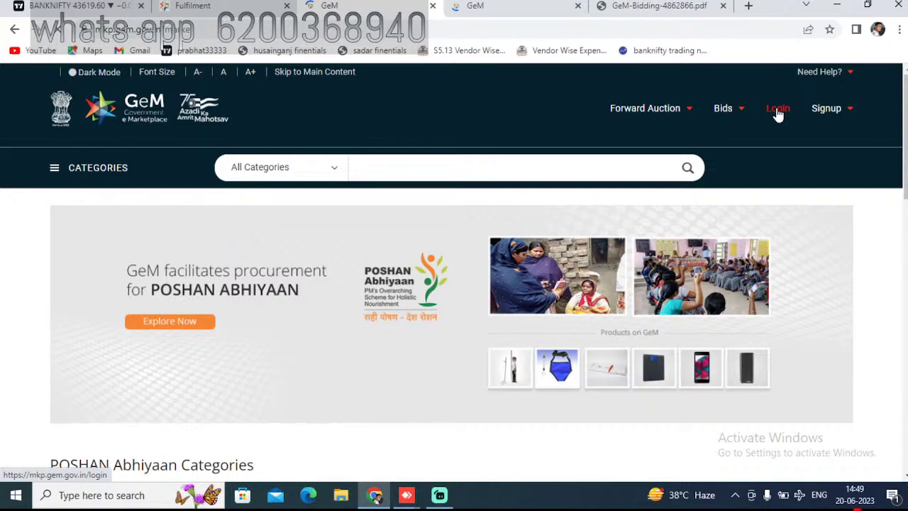
left_click(778, 110)
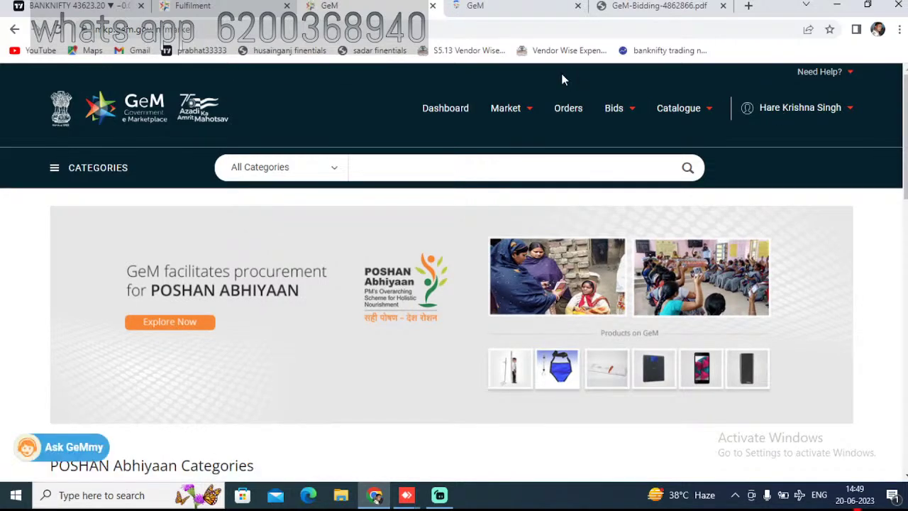
left_click(507, 6)
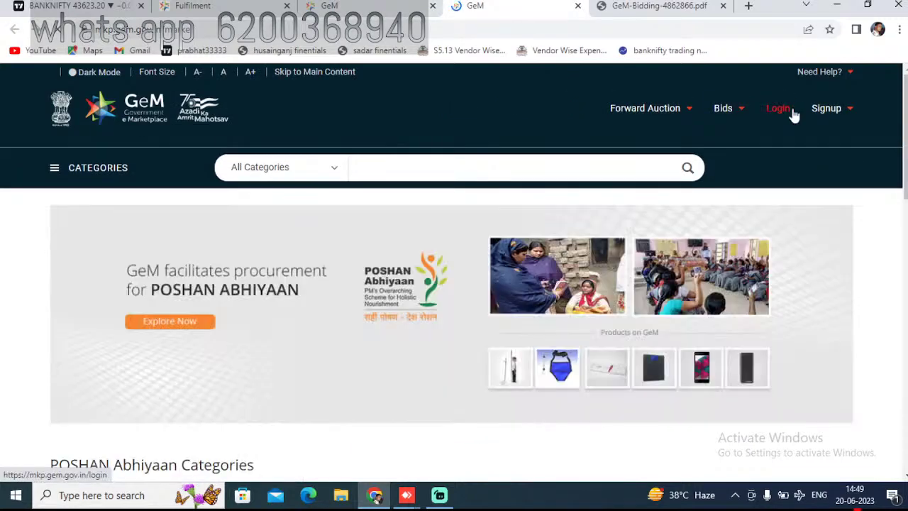
left_click(790, 114)
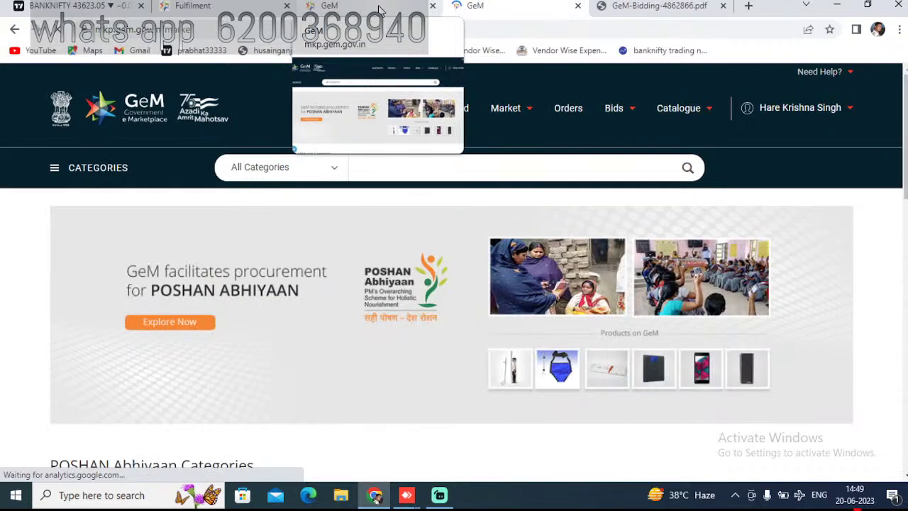
- Open the list of bids and select the bid number GEM/2023/B/3535919 on the bid document's first page
mouse_move(468, 133)
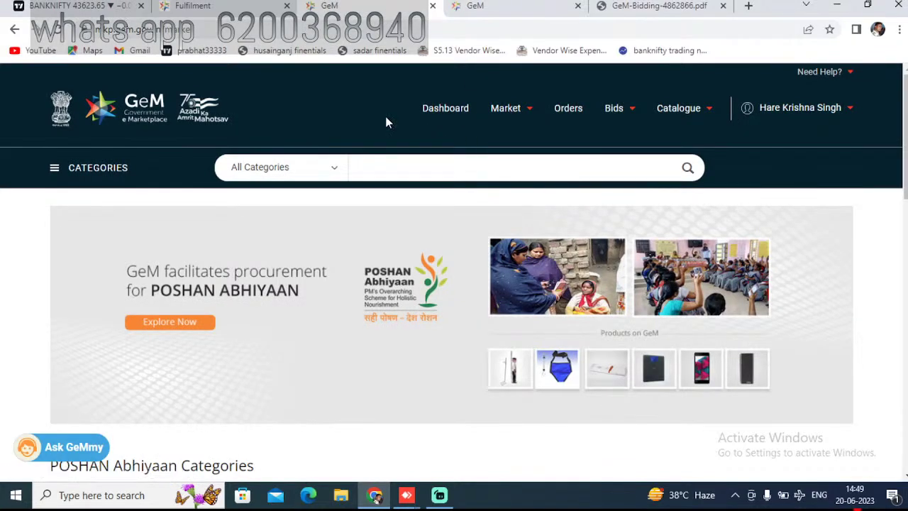
mouse_move(624, 129)
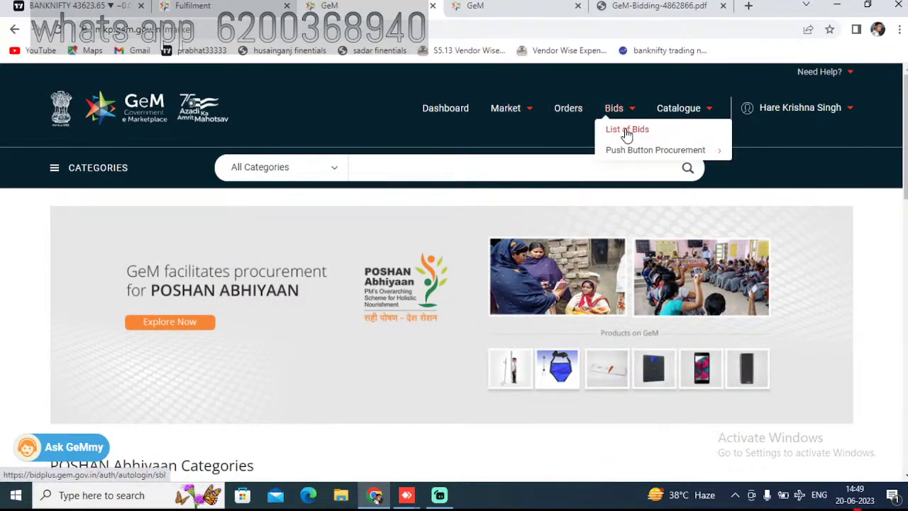
left_click(649, 7)
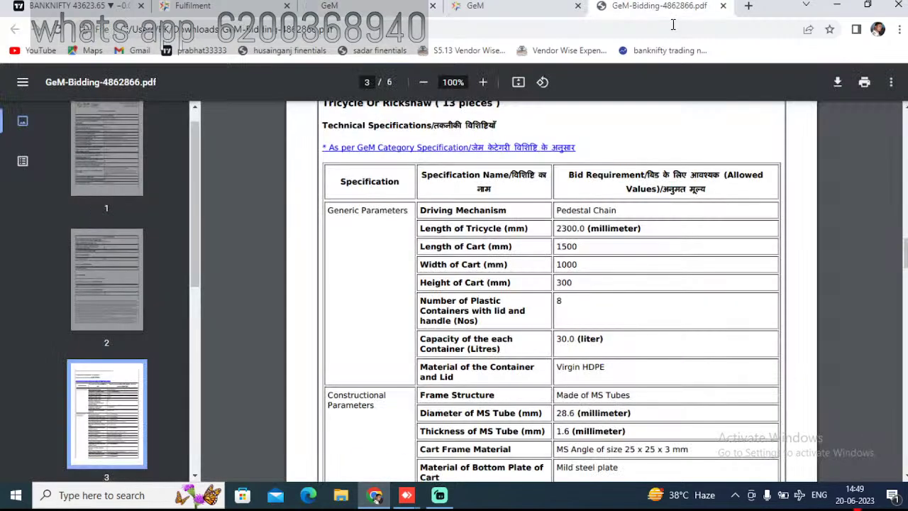
scroll(747, 133, "up", 7)
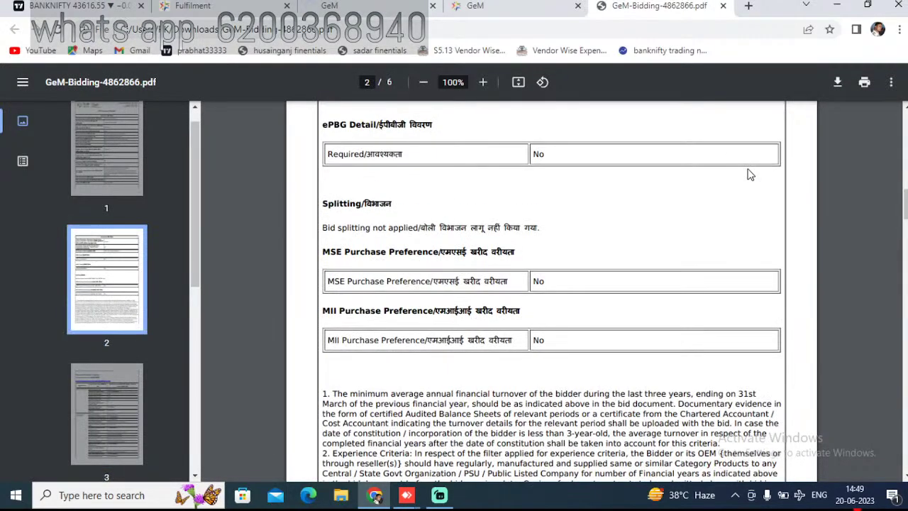
scroll(749, 175, "up", 10)
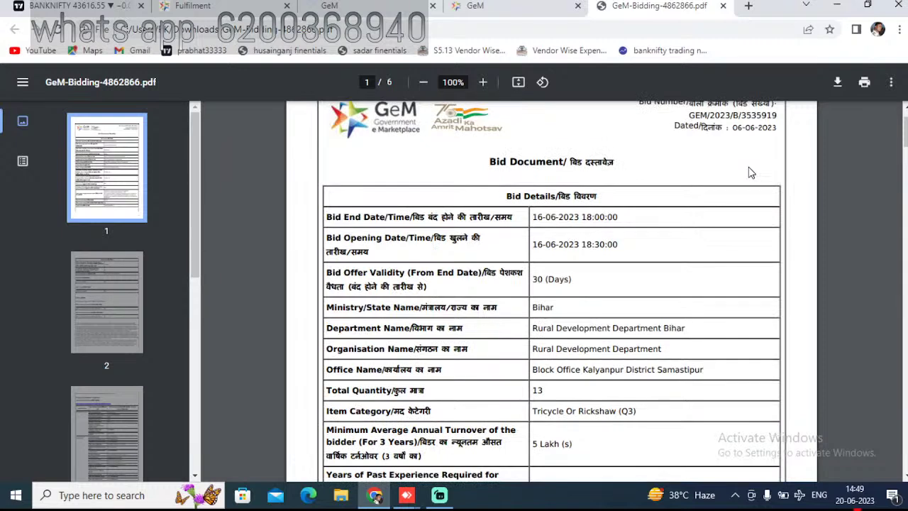
scroll(751, 173, "up", 1)
triple_click(739, 181)
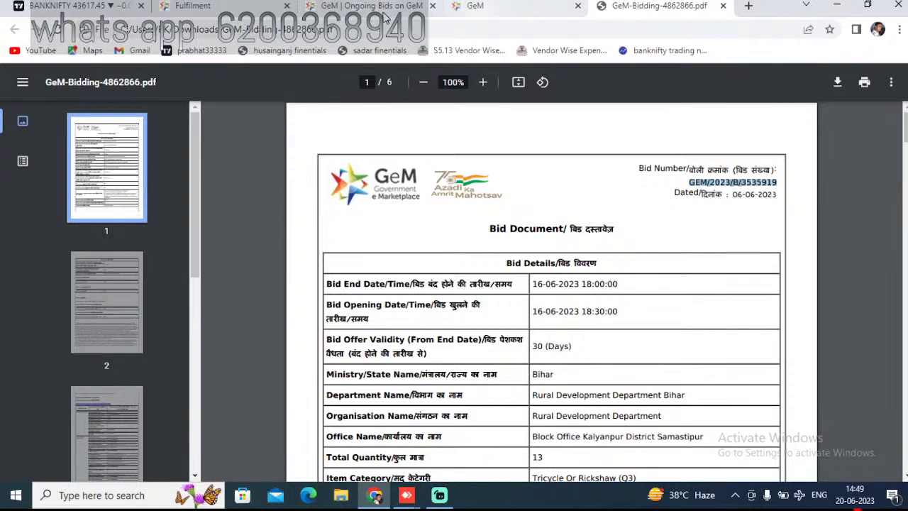
- Close the spare GeM marketplace page and copy the item name Tricycle Or Rickshaw from the bid document's technical specifications heading
left_click(404, 7)
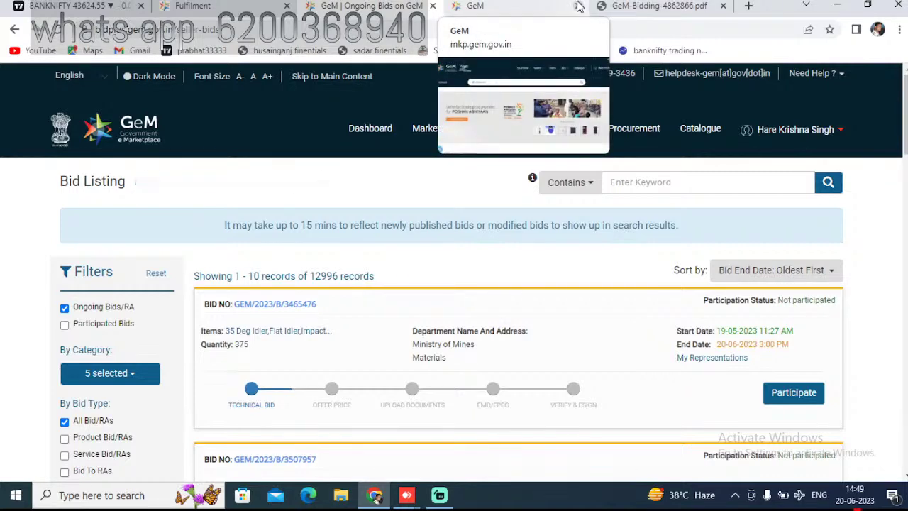
left_click(578, 6)
left_click(525, 7)
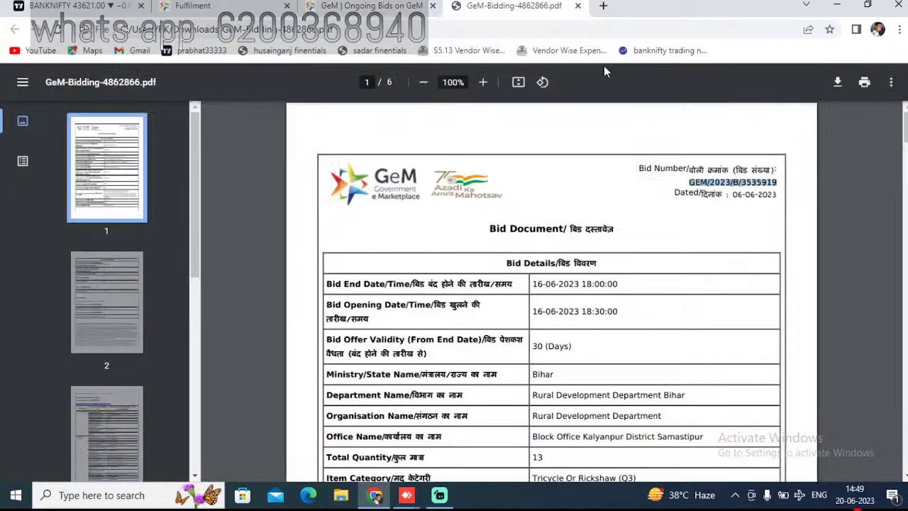
scroll(657, 234, "down", 5)
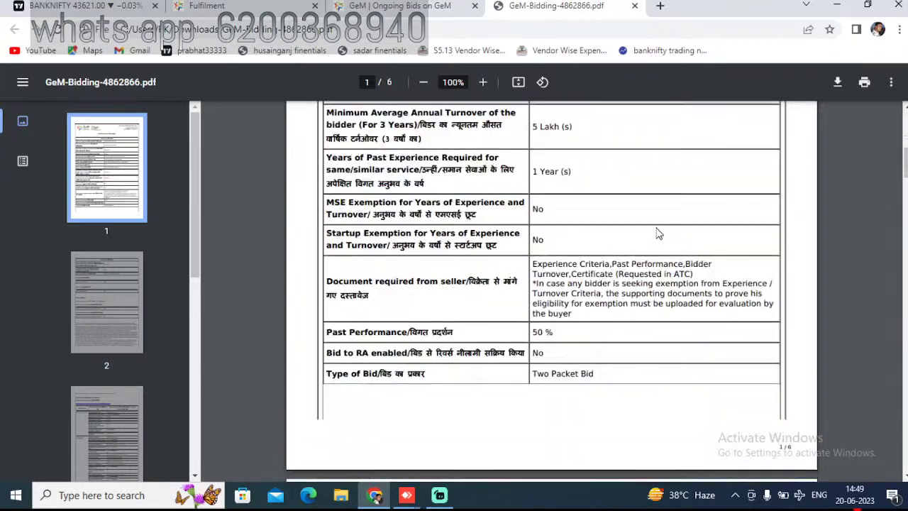
scroll(657, 233, "down", 10)
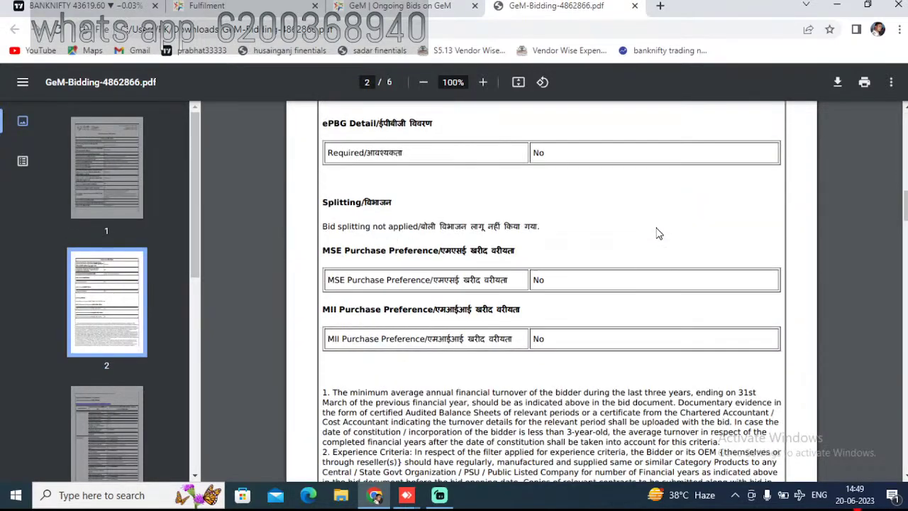
scroll(401, 291, "down", 5)
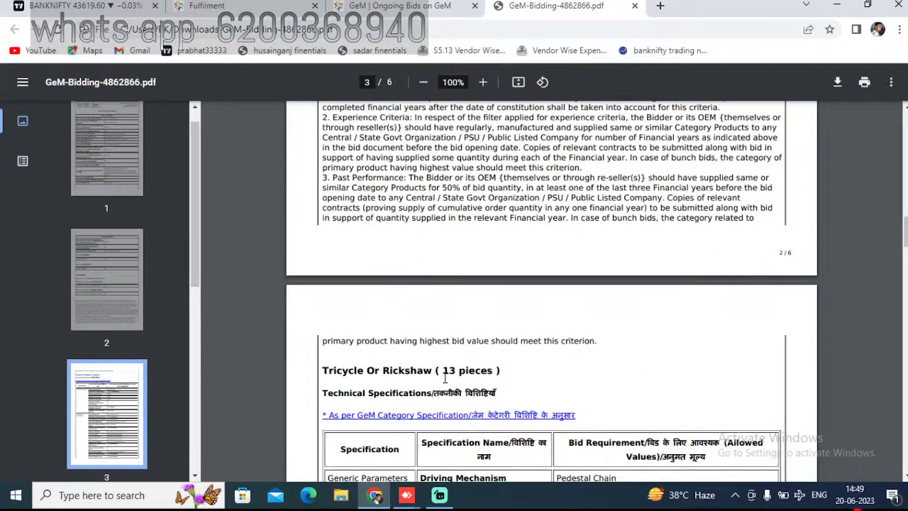
left_click_drag(433, 374, 325, 368)
key("ctrl+c")
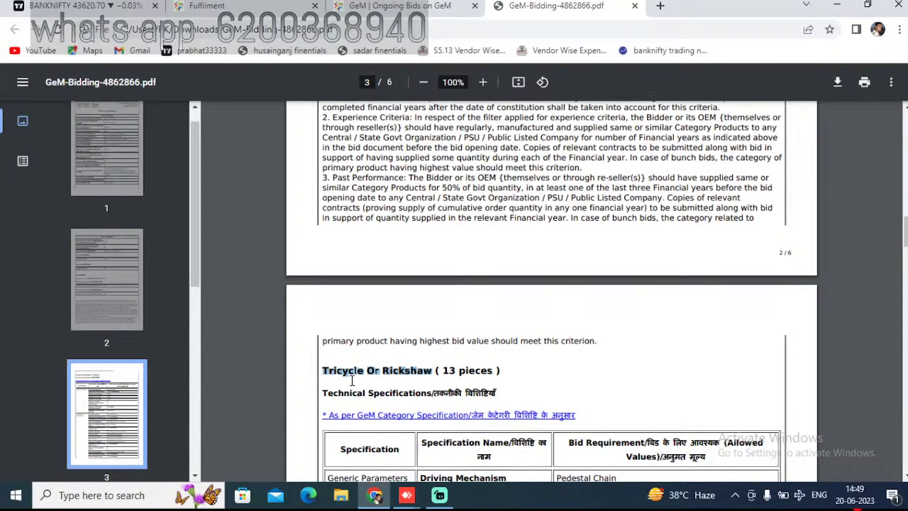
- Return to the bid listing and start adding a new product offering to the catalogue
left_click(405, 8)
mouse_move(699, 128)
mouse_move(707, 156)
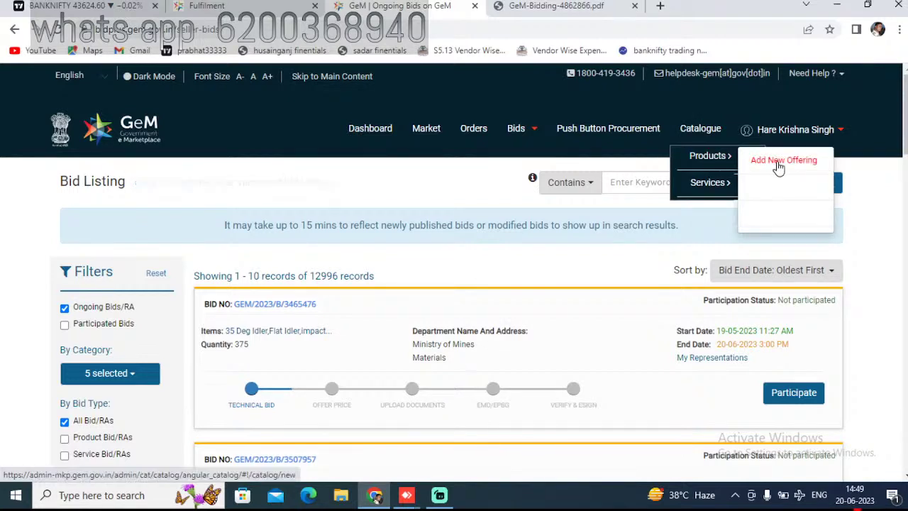
left_click(761, 163)
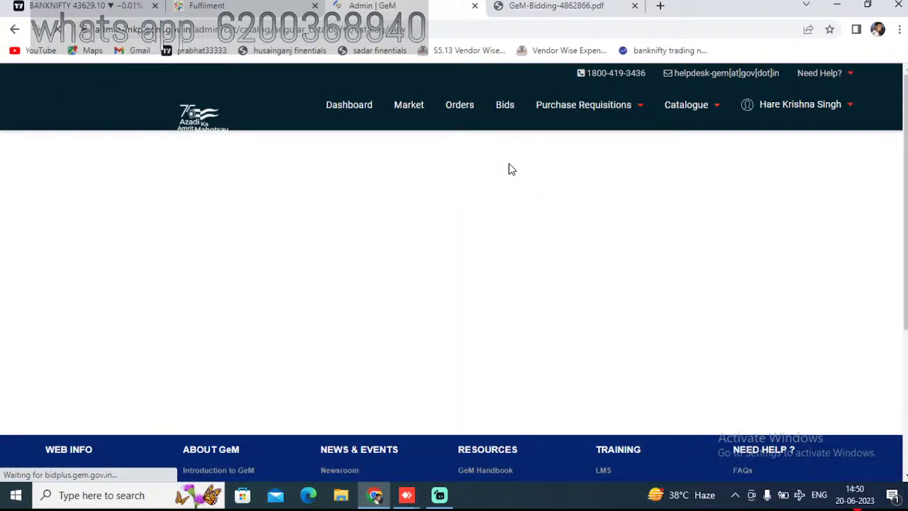
- Search the product categories for the copied name Tricycle Or Rickshaw and select that category under pedal powered vehicles
scroll(170, 277, "down", 1)
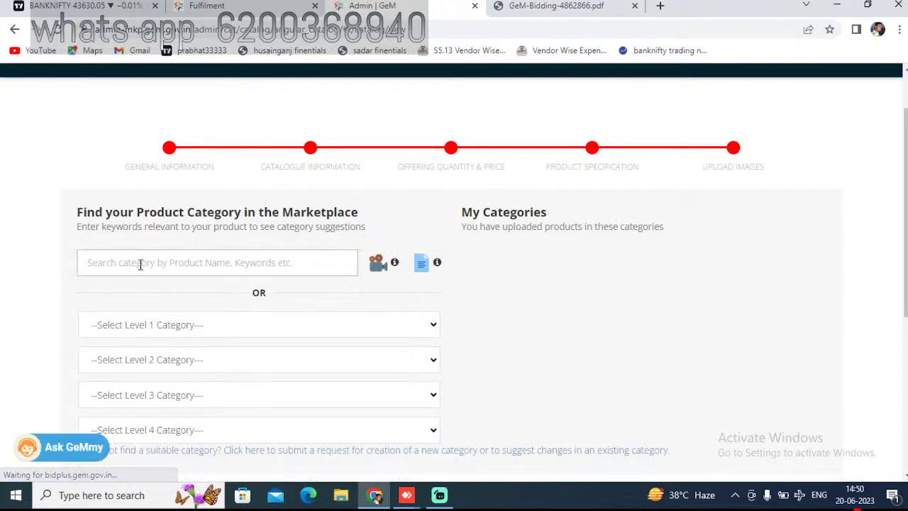
left_click(140, 264)
key("ctrl+v")
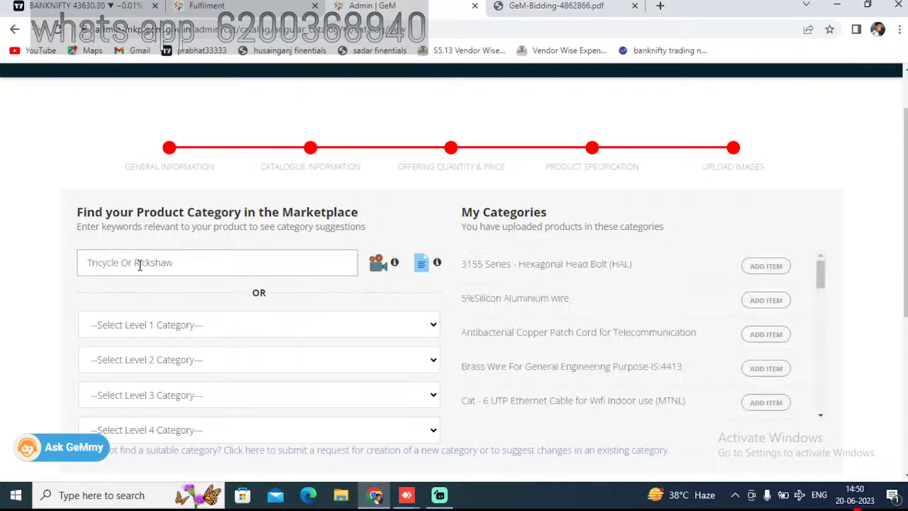
key("Return")
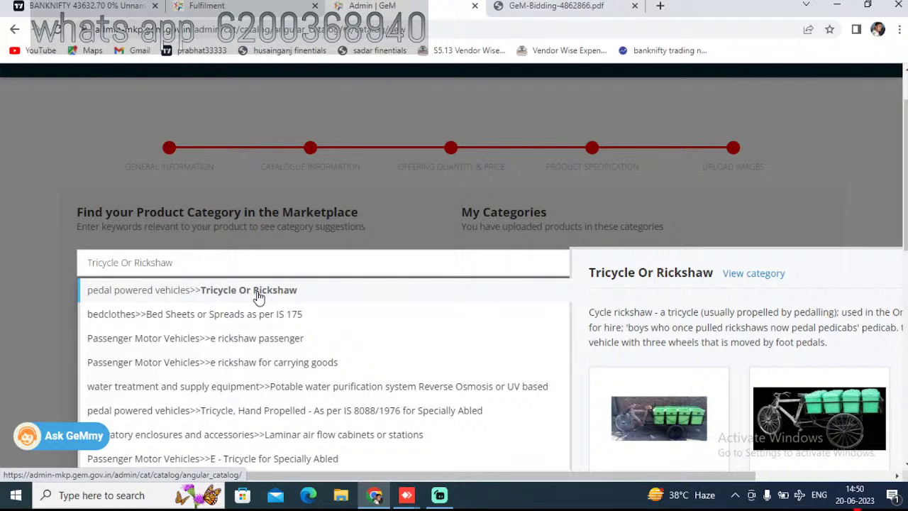
left_click_drag(259, 296, 825, 227)
scroll(826, 225, "up", 5)
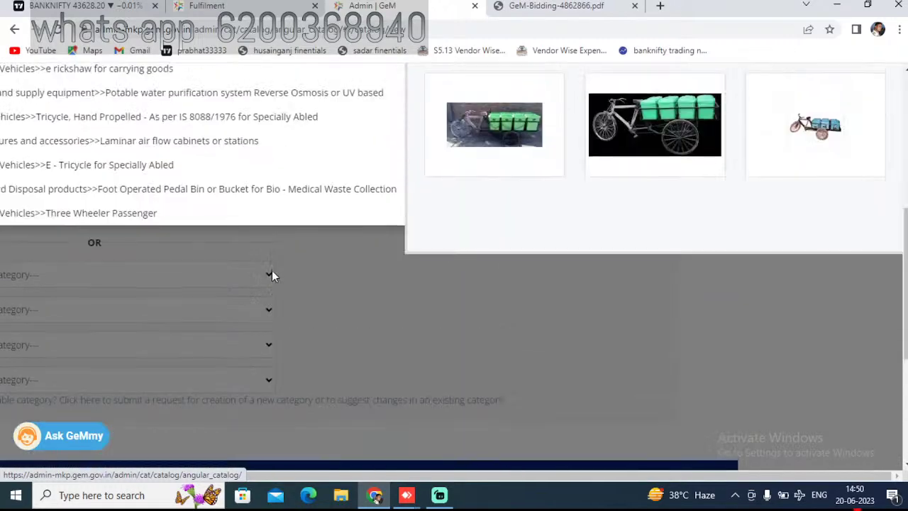
scroll(273, 275, "up", 4)
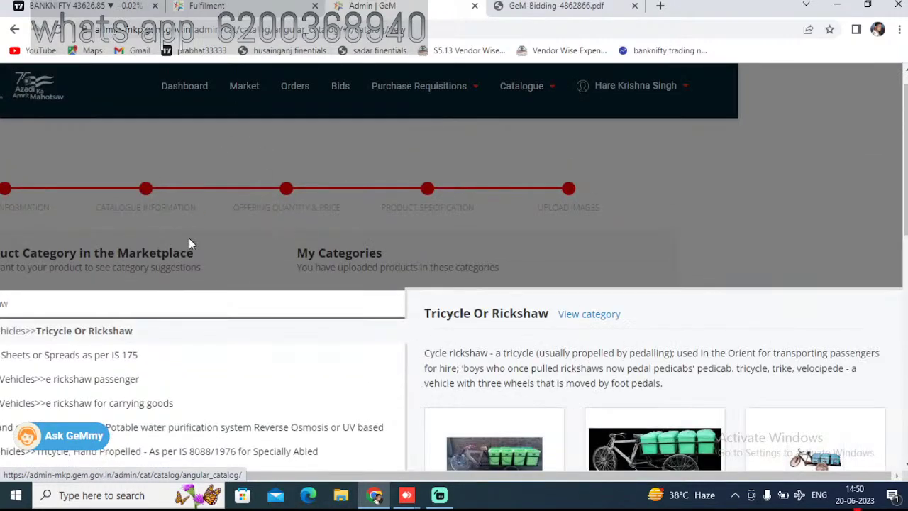
left_click(178, 332)
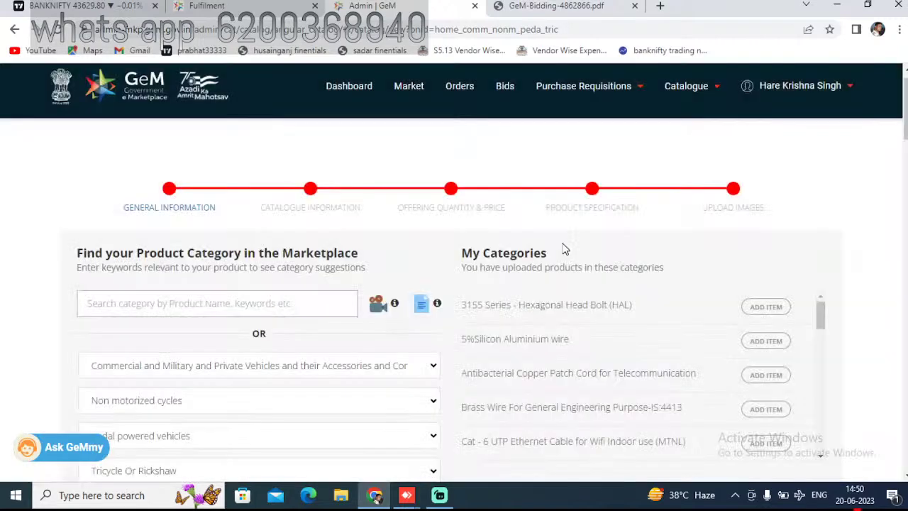
- Set the Brand/OEM of the Tricycle Or Rickshaw offering to Unbranded in the general information section
scroll(565, 248, "down", 5)
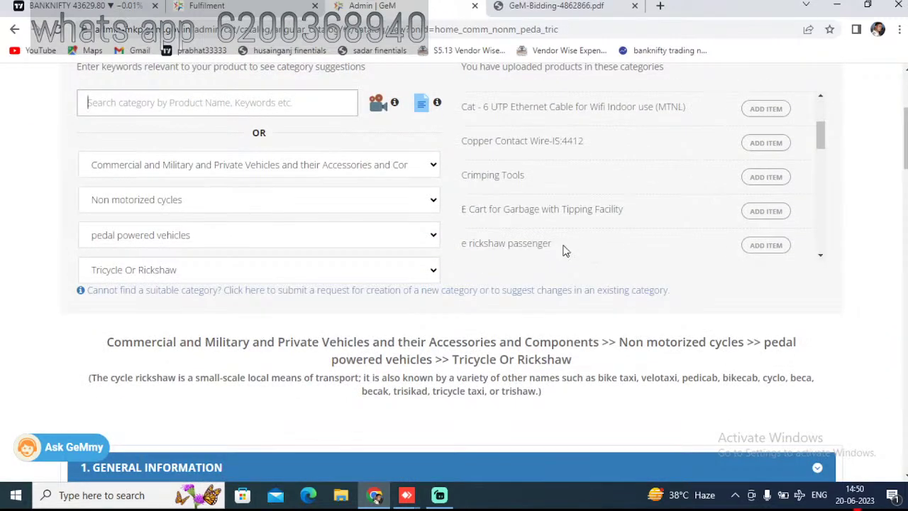
scroll(800, 318, "down", 4)
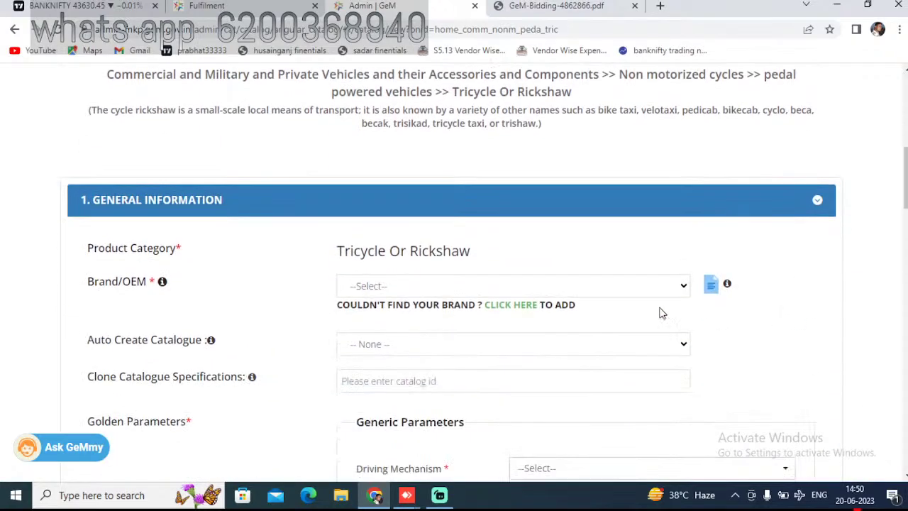
left_click(519, 281)
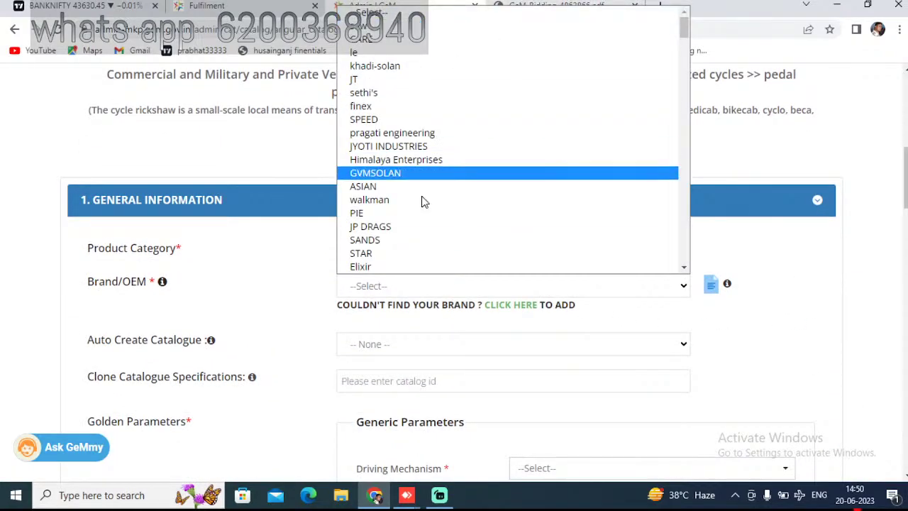
scroll(447, 226, "down", 3)
scroll(503, 263, "down", 5)
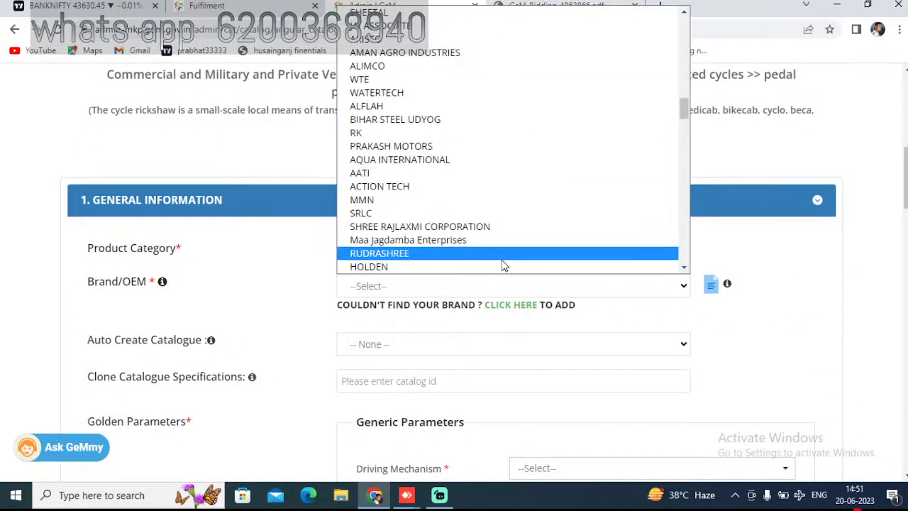
left_click(685, 268)
scroll(684, 268, "down", 6)
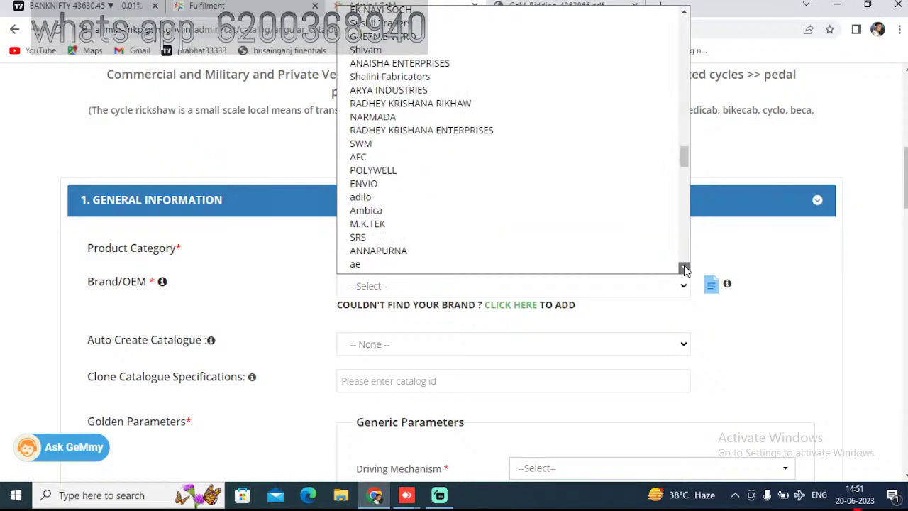
scroll(685, 268, "down", 6)
scroll(684, 268, "down", 6)
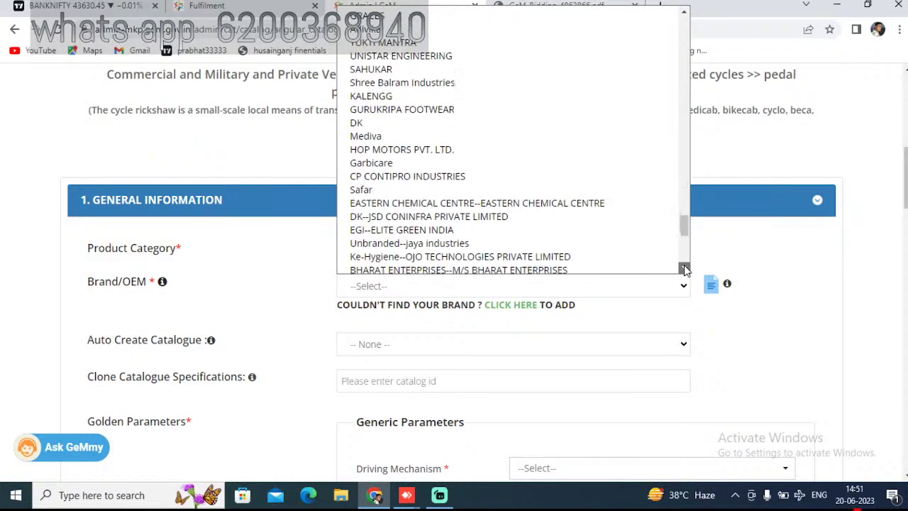
scroll(684, 268, "down", 6)
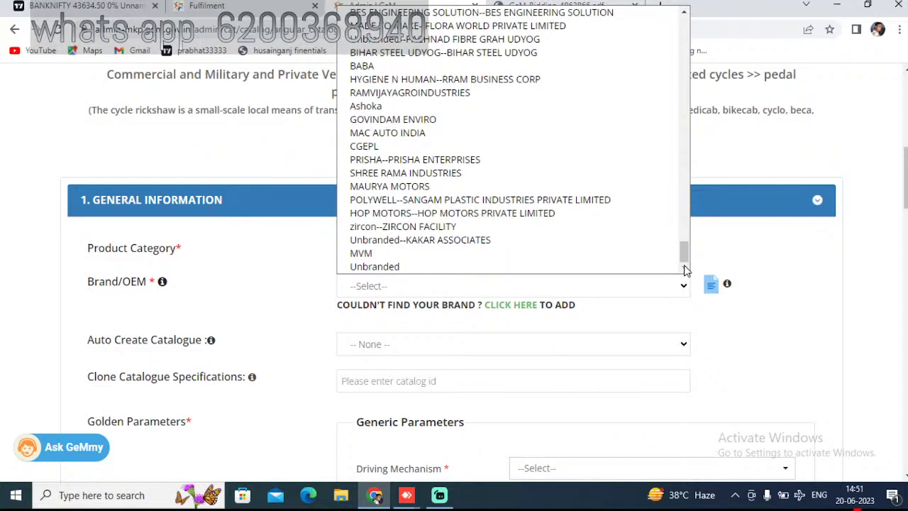
left_click(397, 266)
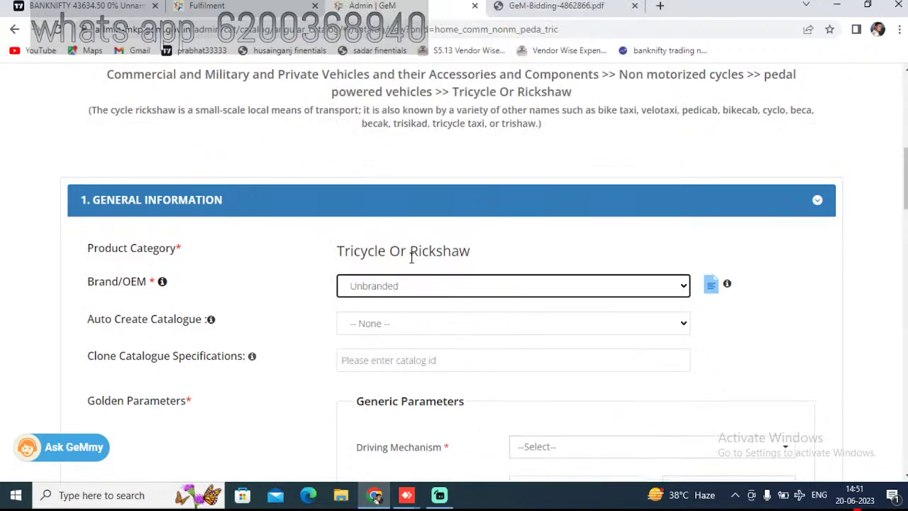
- Return to the bid document and review the tricycle's generic and constructional specifications, paint requirements and consignee delivery details
left_click(575, 10)
scroll(672, 217, "down", 2)
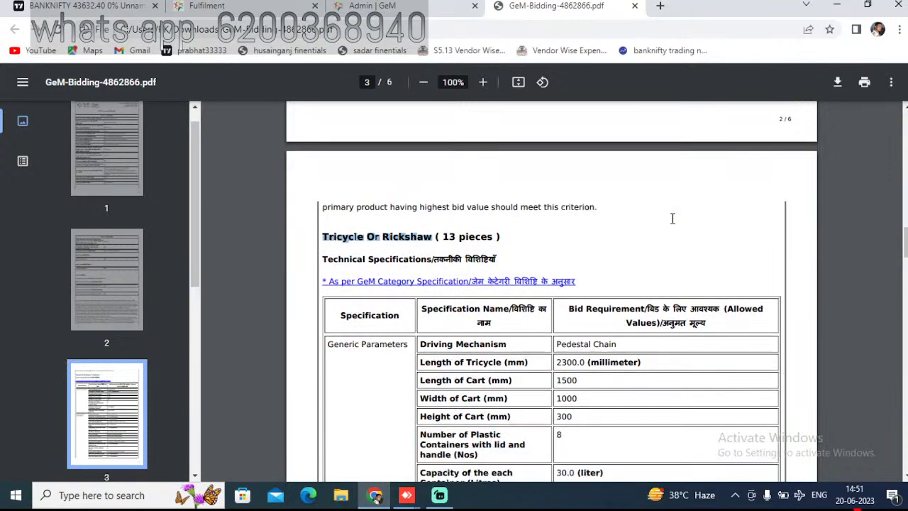
scroll(673, 218, "up", 3)
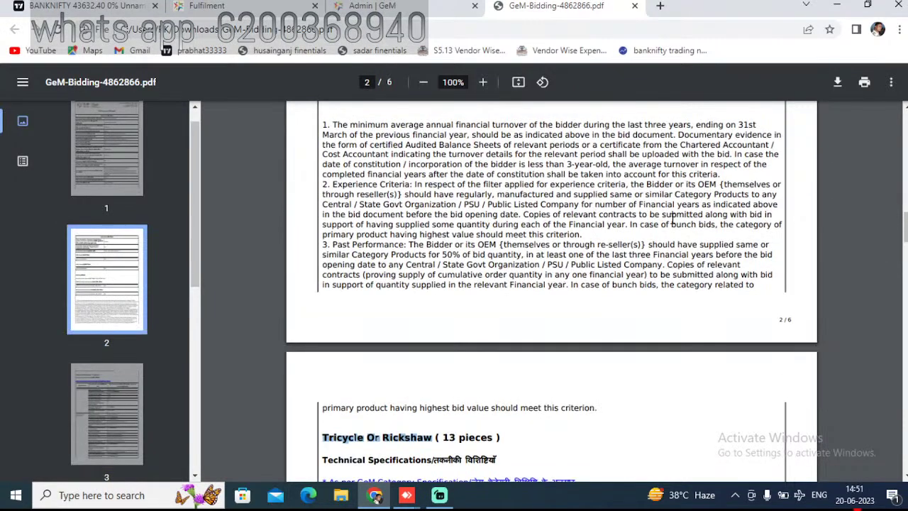
scroll(672, 218, "down", 10)
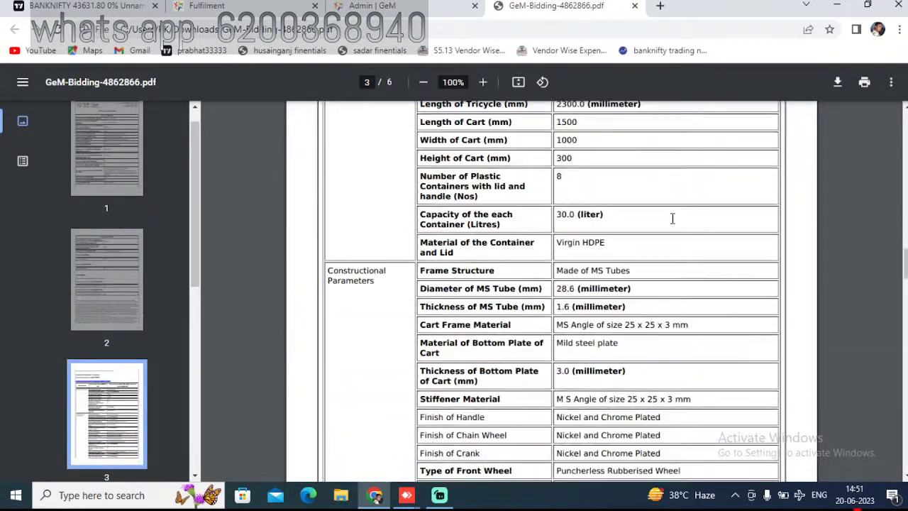
scroll(673, 224, "down", 6)
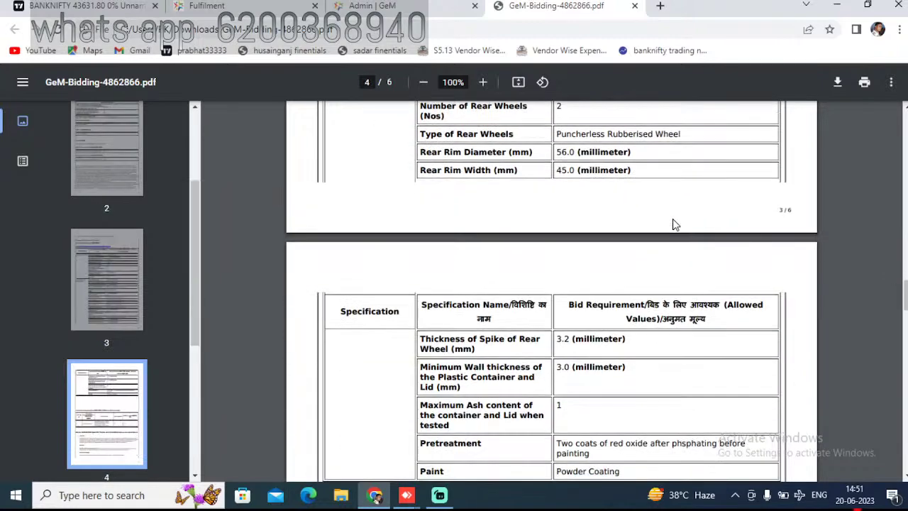
scroll(674, 224, "down", 1)
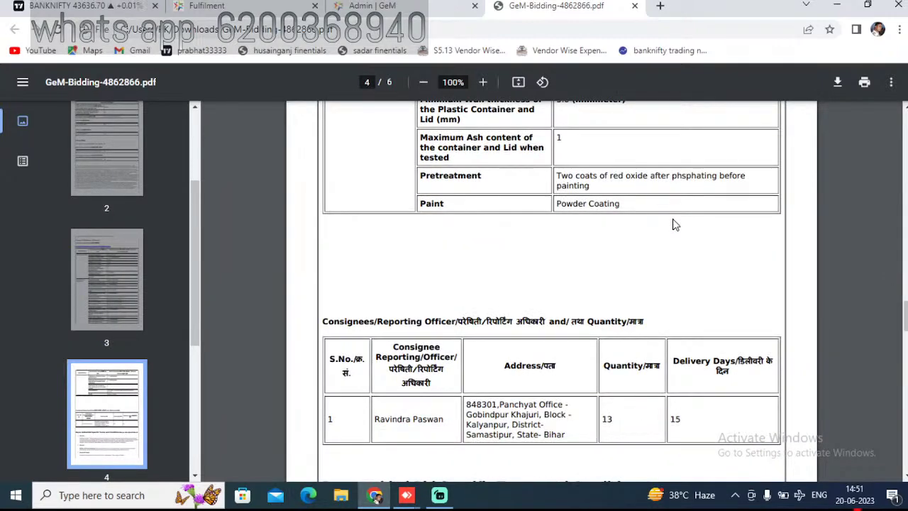
scroll(673, 224, "up", 6)
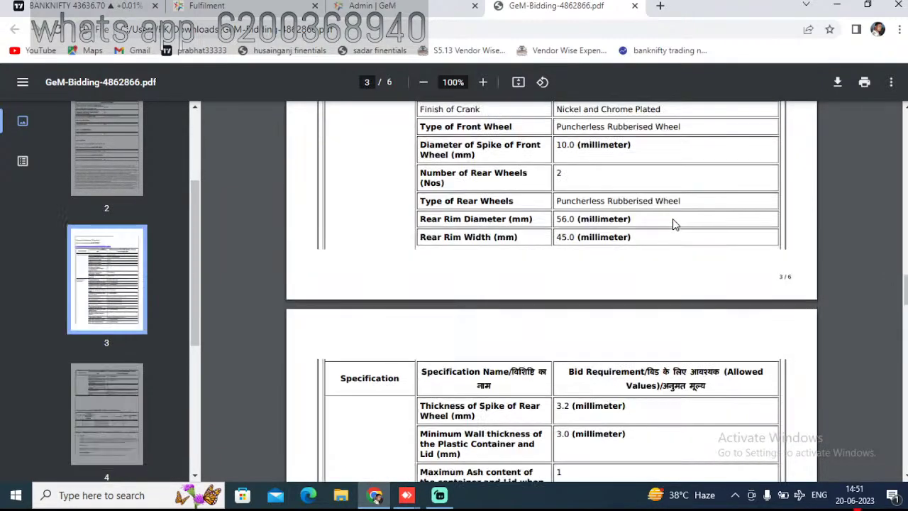
scroll(674, 224, "up", 6)
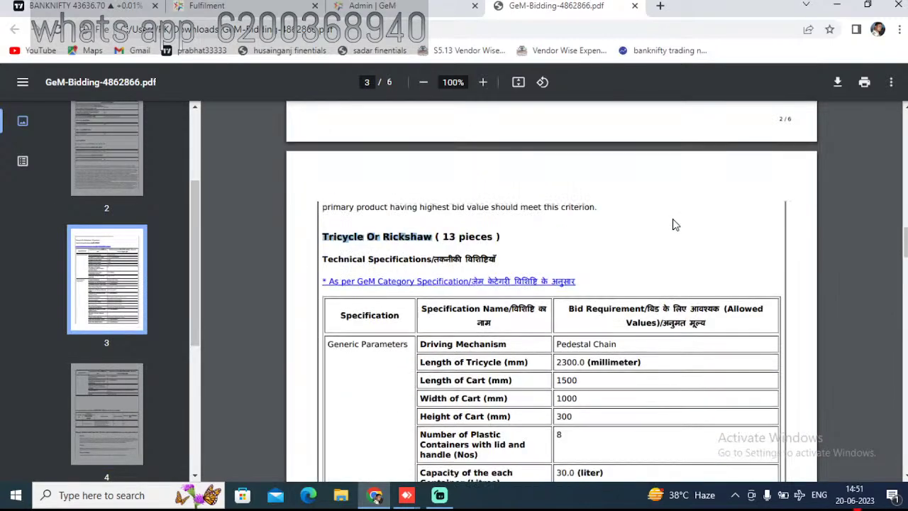
- Check the bid's generic parameters and set the offering's Driving Mechanism to Pedestal Chain
scroll(674, 224, "down", 2)
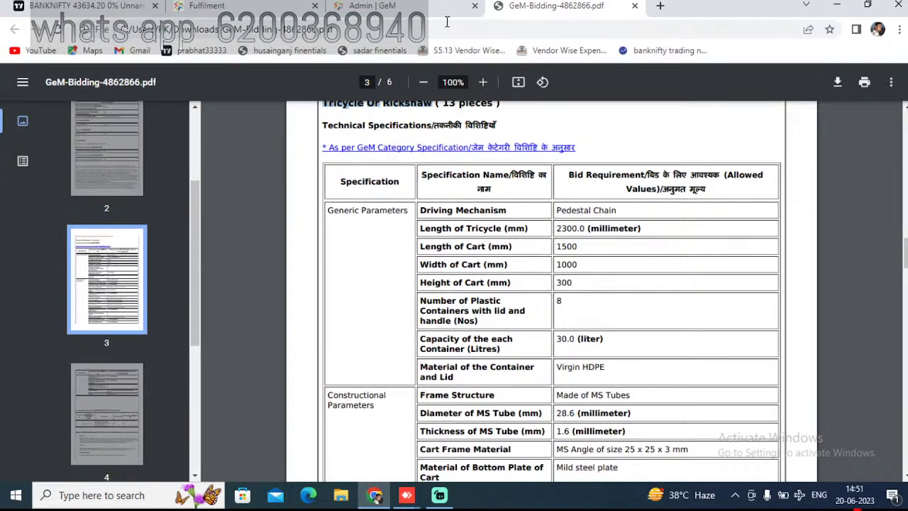
left_click(421, 6)
scroll(592, 213, "down", 1)
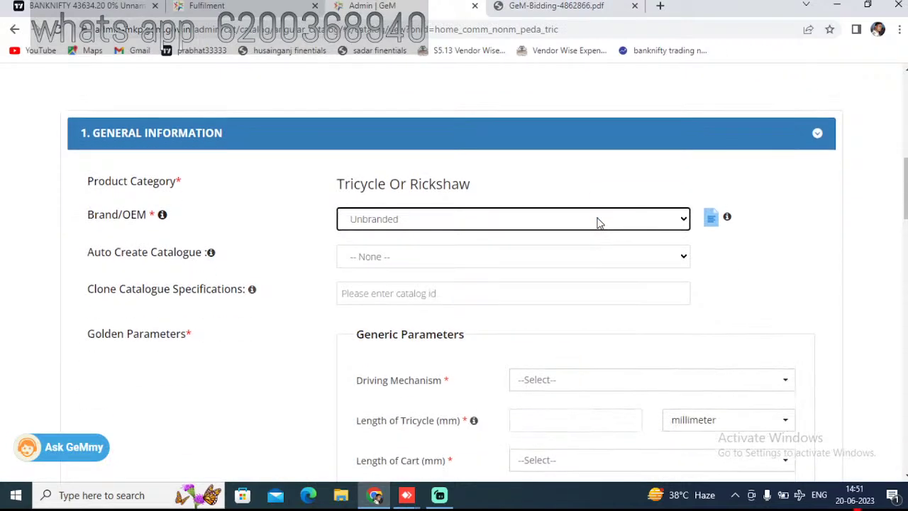
left_click(583, 393)
left_click(544, 5)
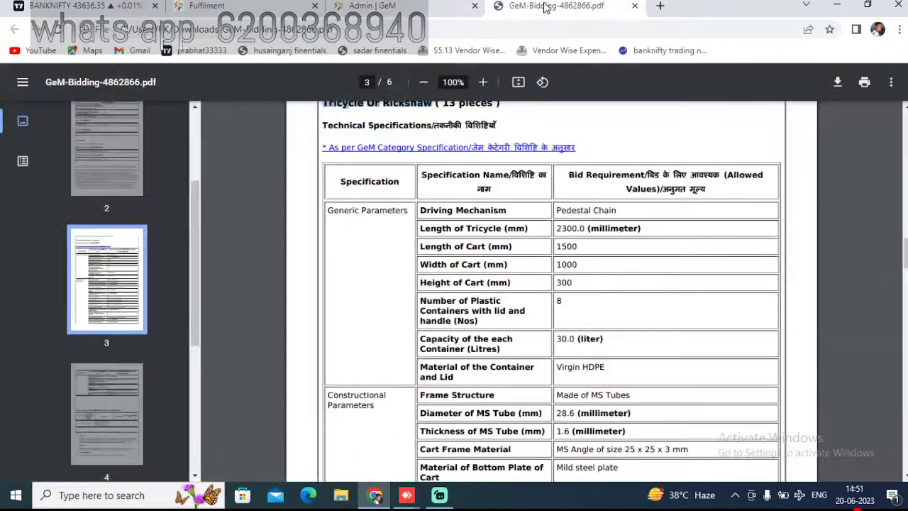
left_click(419, 6)
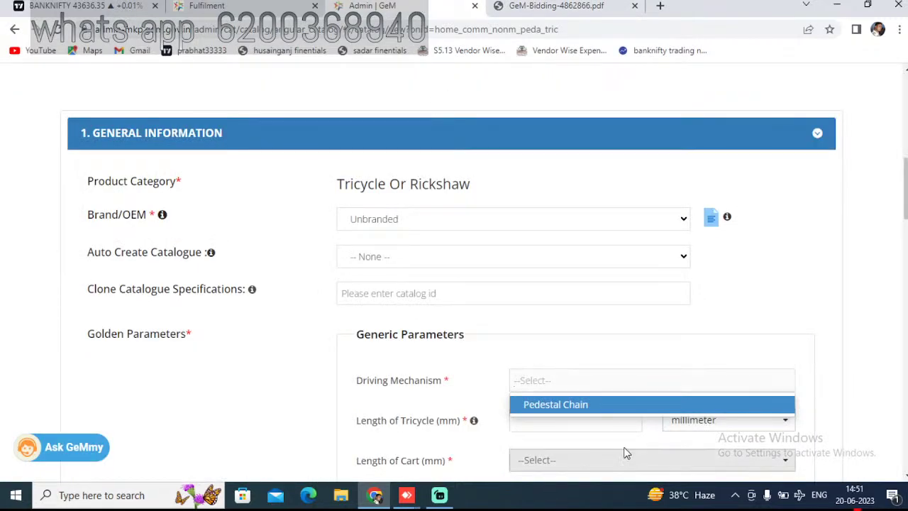
left_click(623, 405)
- Set the Length of Tricycle to 2300 millimeter and the Length of Cart to 1500, checking both against the bid document
left_click(587, 424)
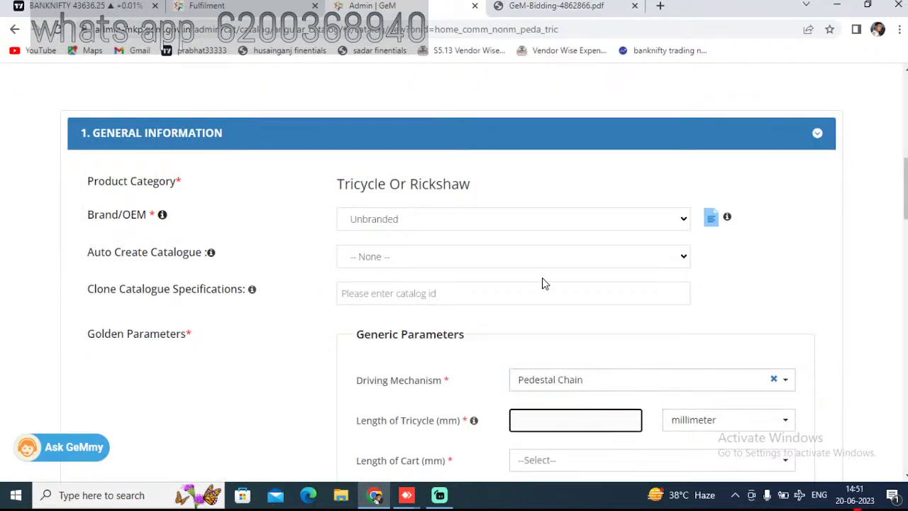
left_click(500, 5)
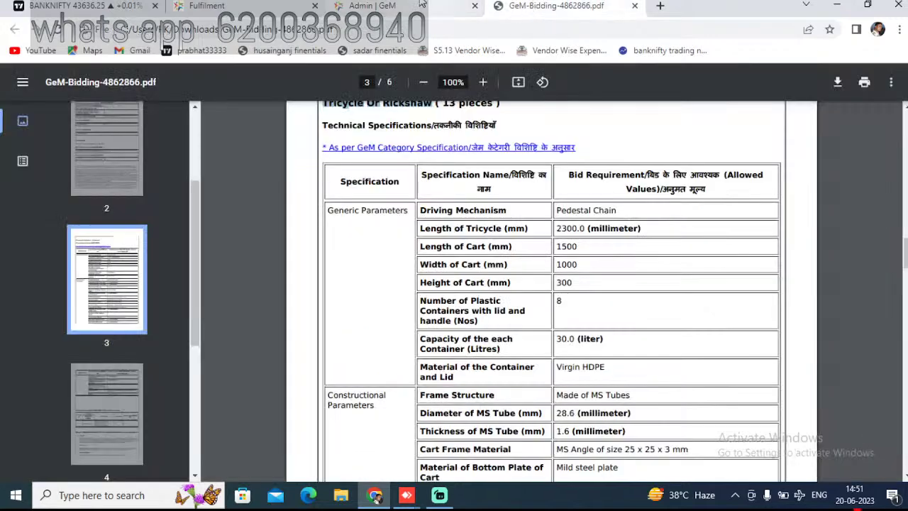
left_click(421, 5)
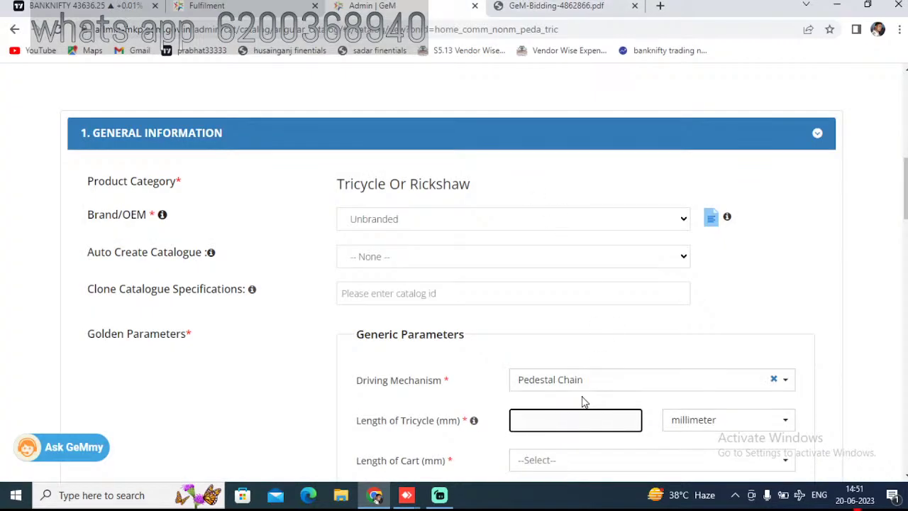
type("2300")
scroll(566, 416, "down", 1)
left_click(572, 395)
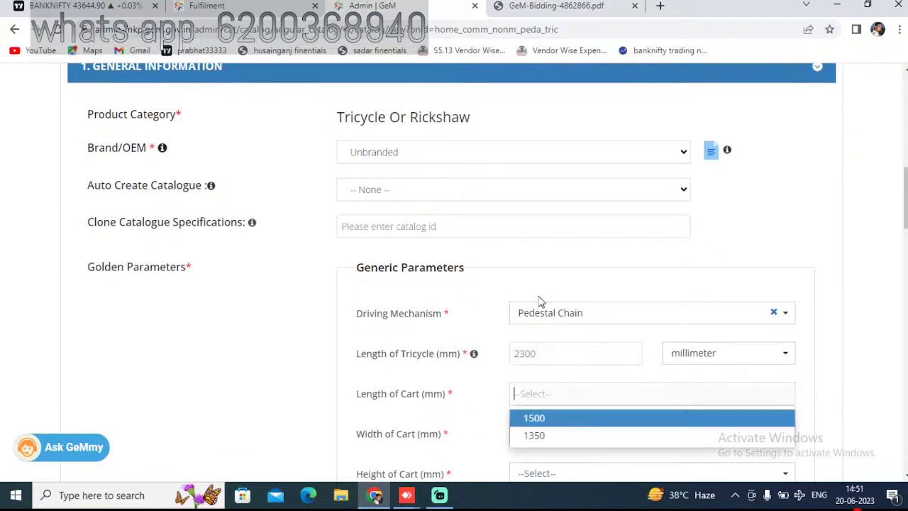
left_click(553, 6)
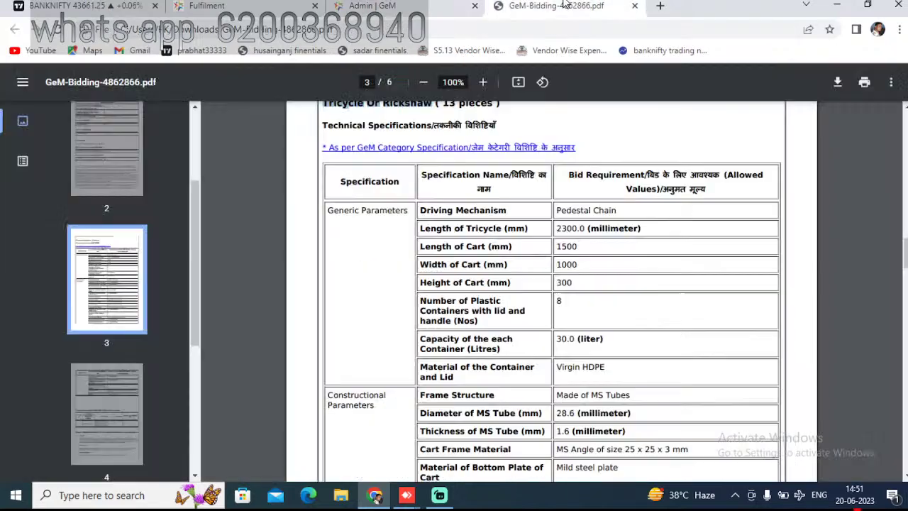
left_click(438, 5)
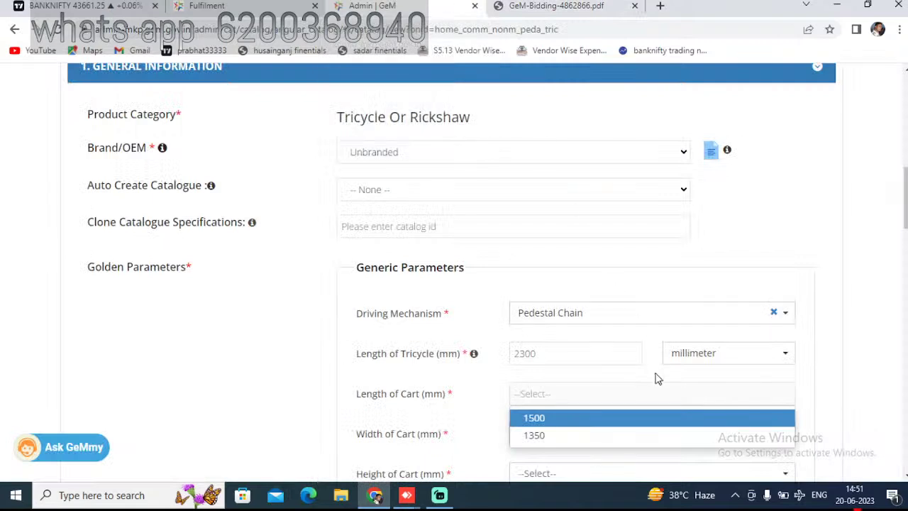
left_click(563, 419)
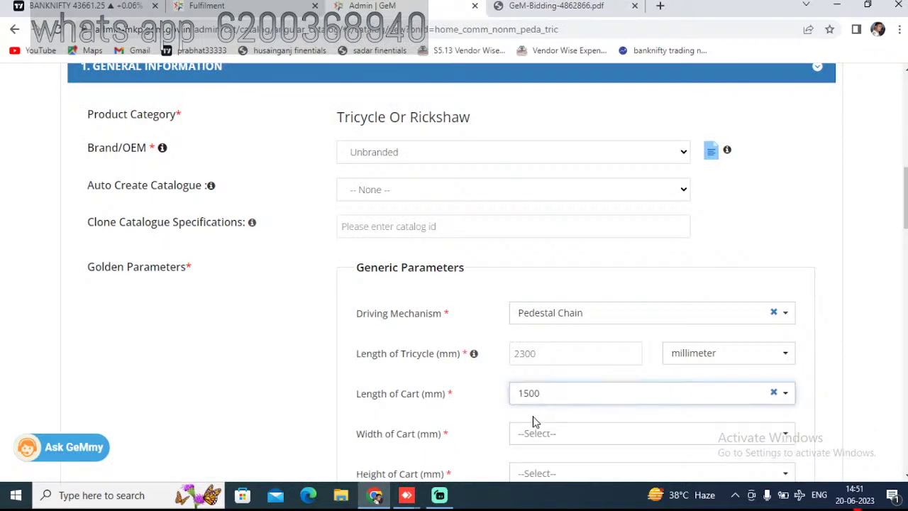
- Set the Width of Cart to 1000 and the Height of Cart to 300, checking each against the bid document
scroll(536, 400, "down", 2)
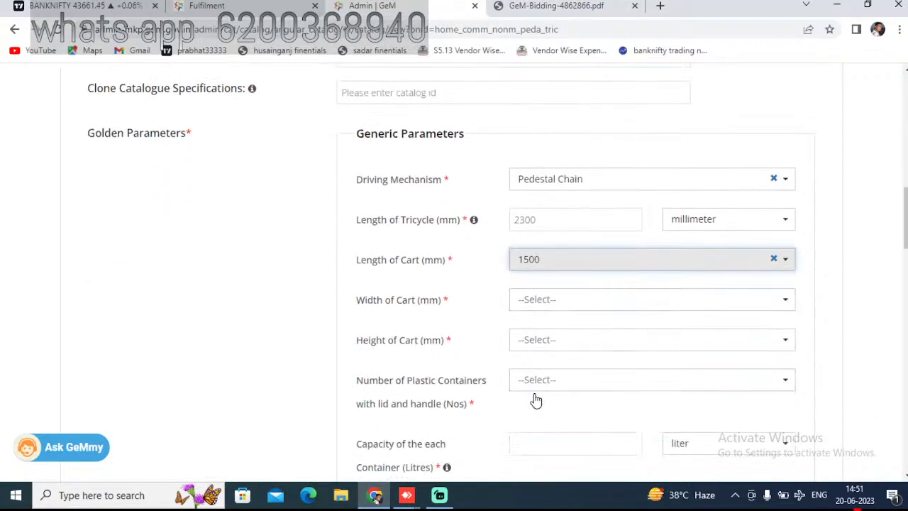
left_click(537, 302)
left_click(555, 7)
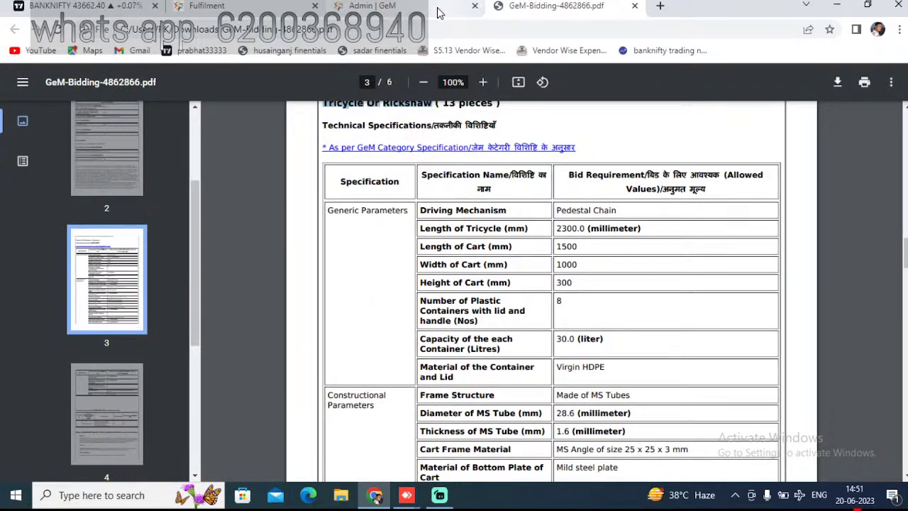
left_click(438, 10)
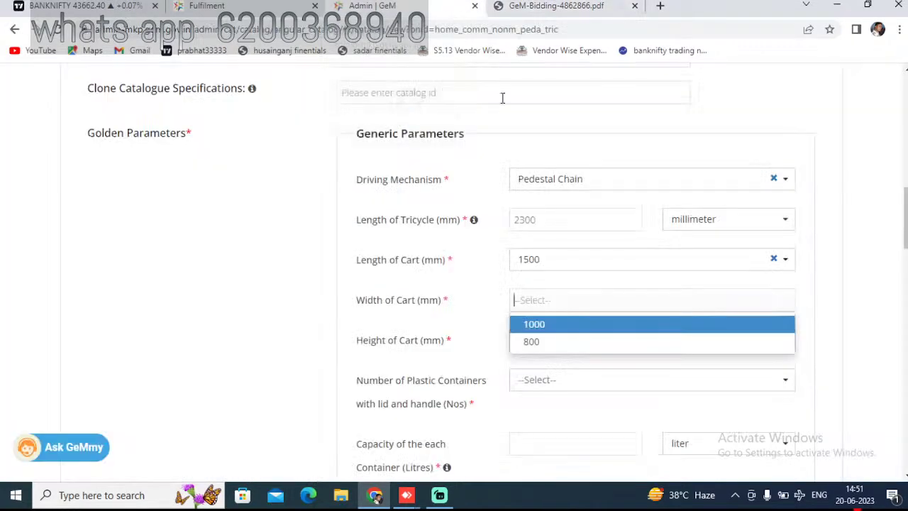
left_click(557, 324)
left_click(541, 340)
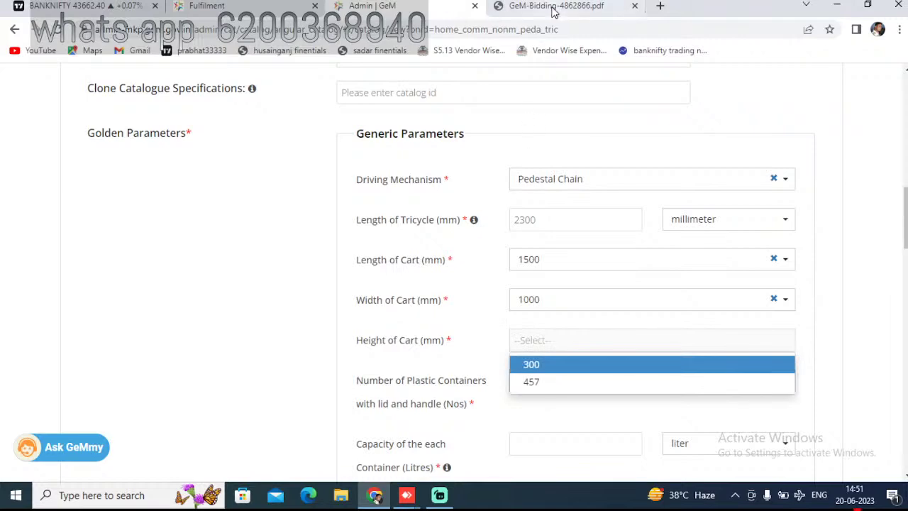
left_click(539, 7)
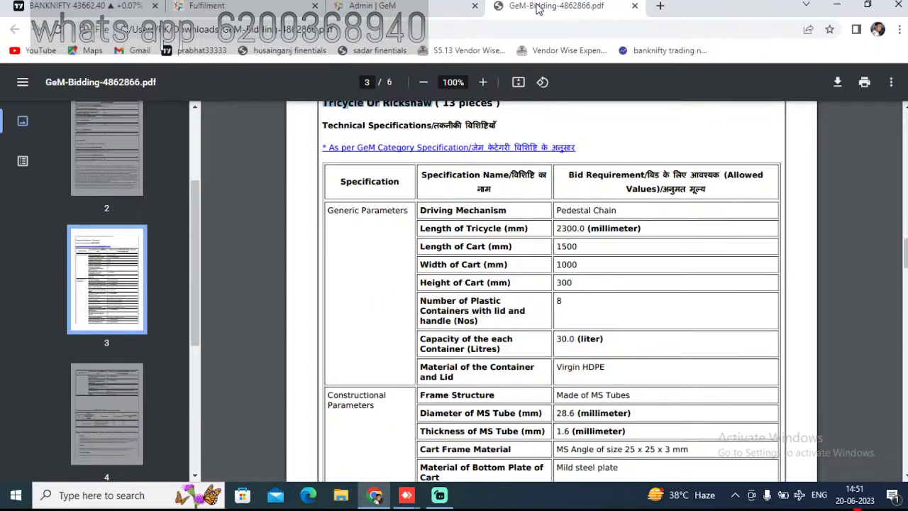
left_click(416, 7)
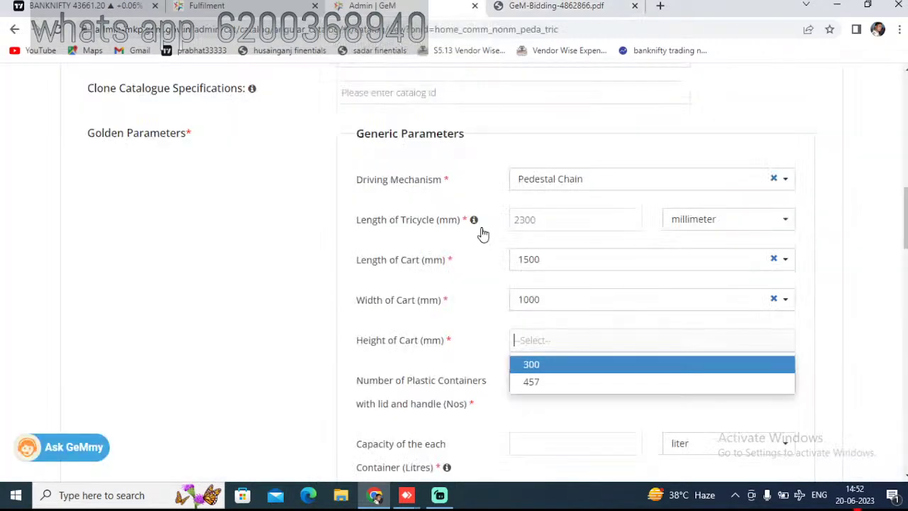
left_click(541, 365)
- Set the Number of Plastic Containers with lid and handle to 8 and each container's capacity to 30 liter, as the bid requires
left_click(541, 379)
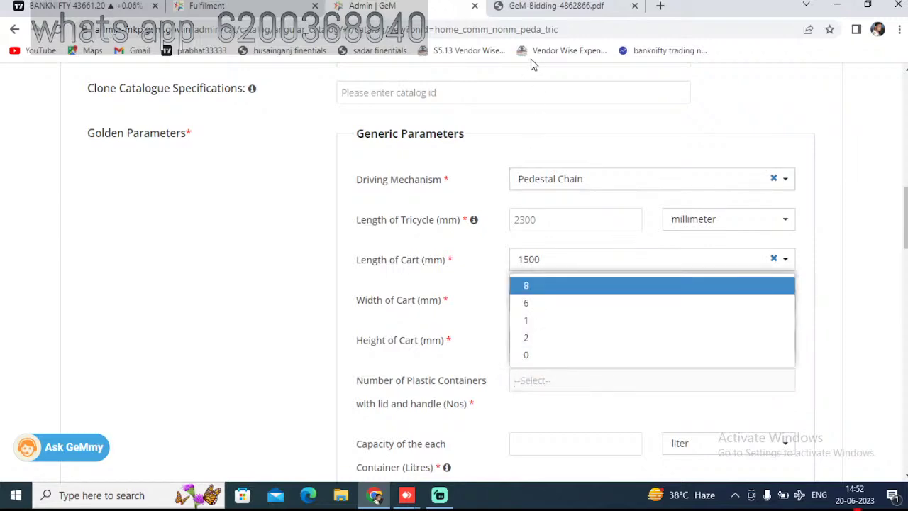
left_click(505, 7)
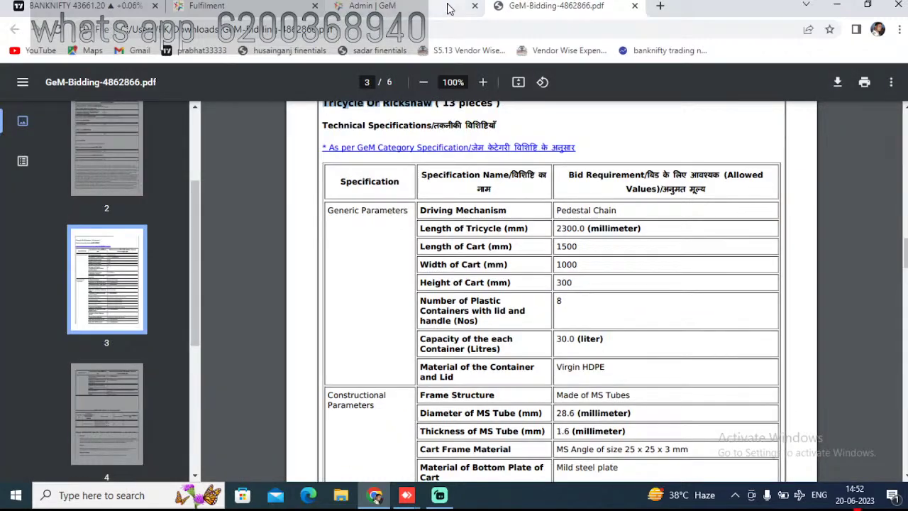
left_click(448, 8)
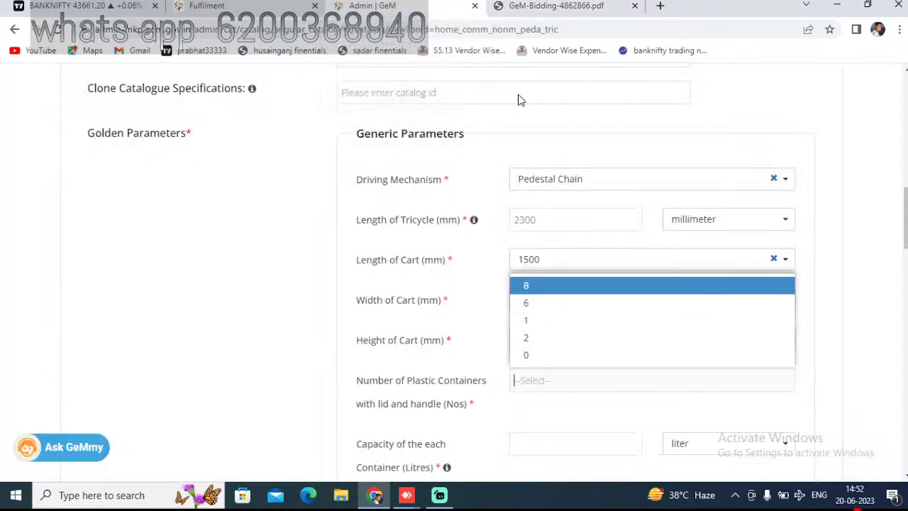
left_click(543, 287)
scroll(586, 300, "down", 3)
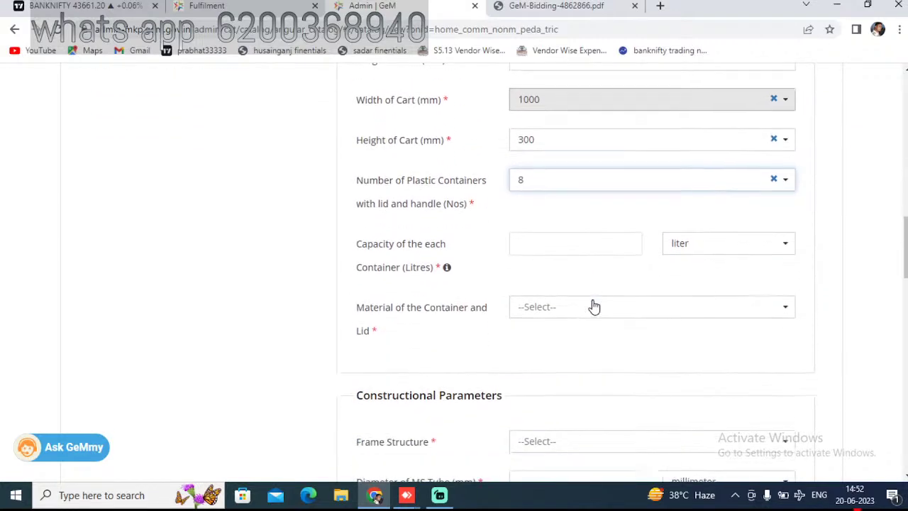
left_click(560, 236)
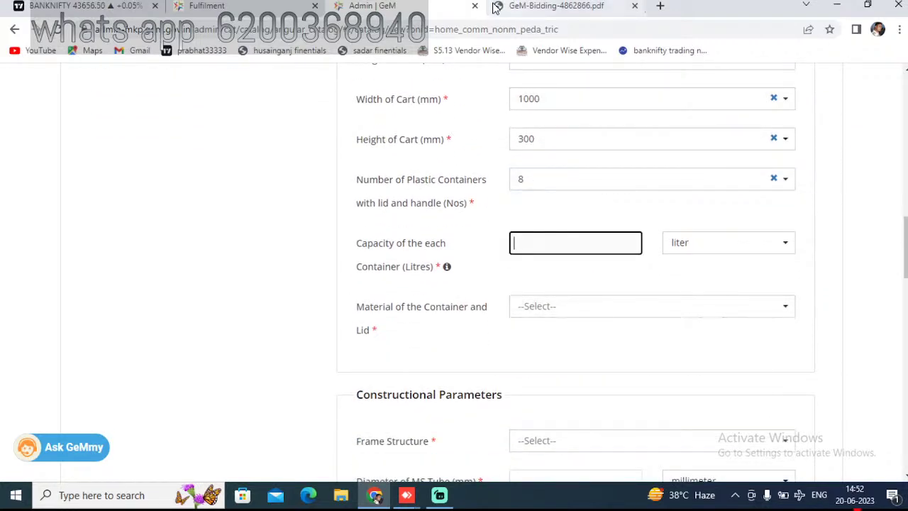
left_click(516, 8)
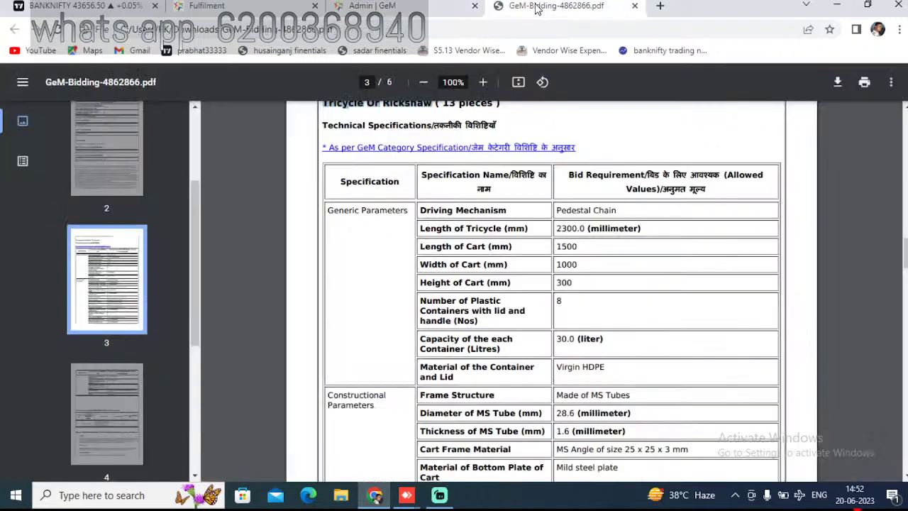
left_click(456, 5)
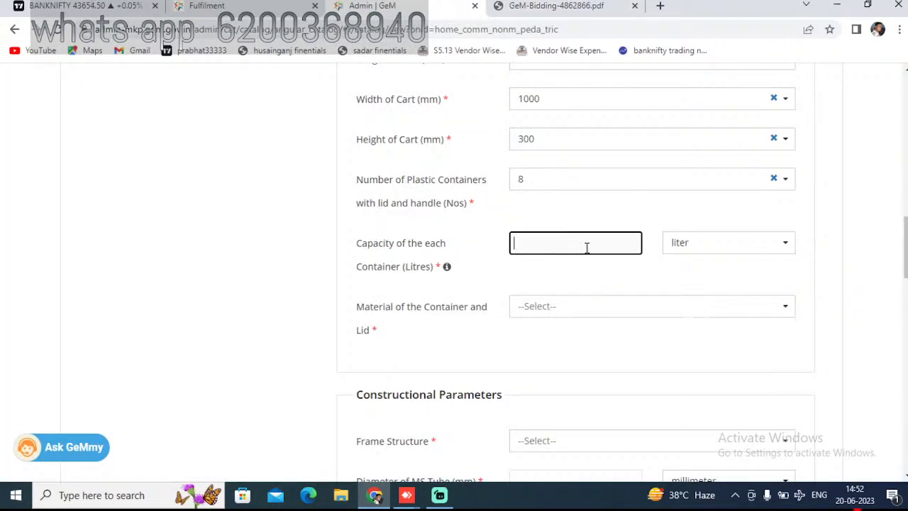
- Check the container material in the bid document and set Material of the Container and Lid to Virgin HDPE
left_click(570, 314)
left_click(547, 6)
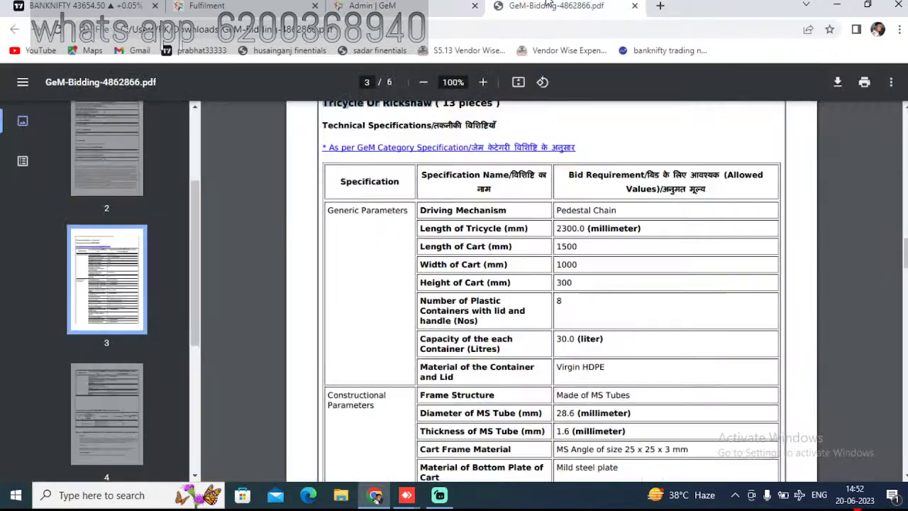
left_click(452, 10)
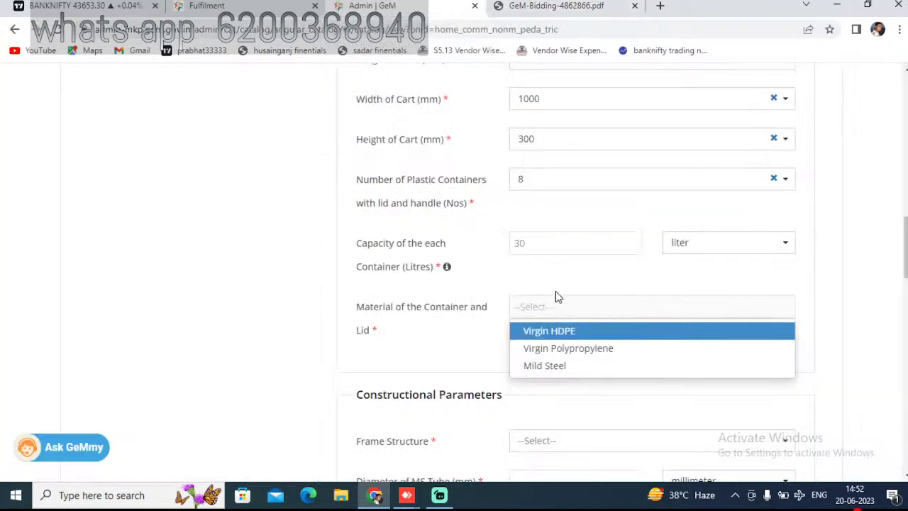
left_click(566, 333)
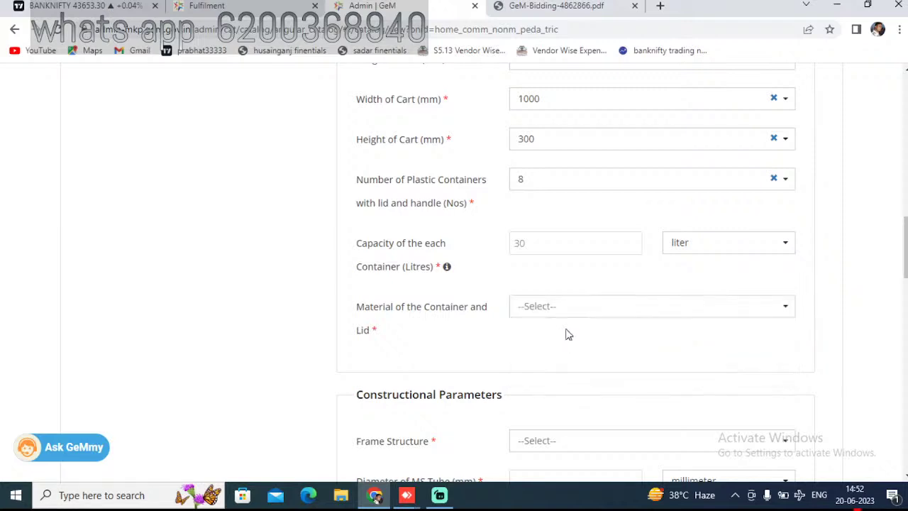
- Under Constructional Parameters, set the Frame Structure to Made of MS Tubes and the Diameter of MS Tube to 28.6 millimeter per the bid
scroll(567, 334, "down", 2)
left_click(565, 309)
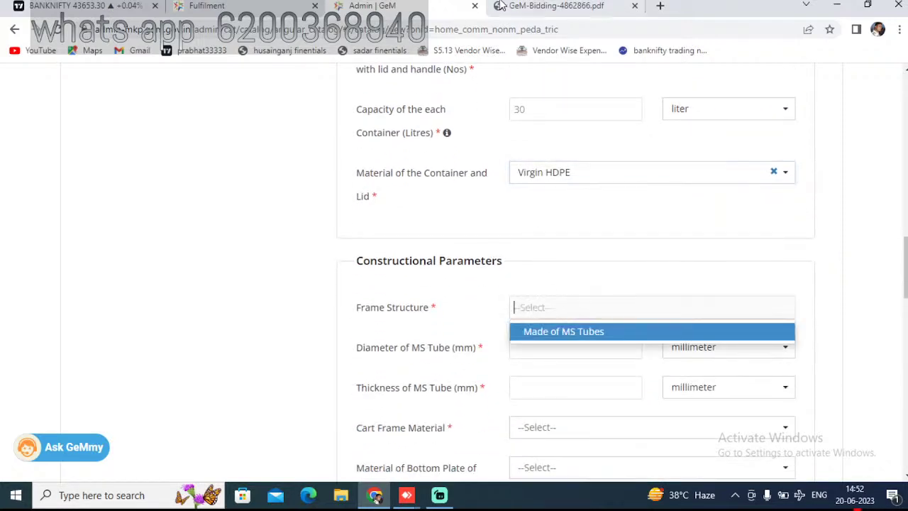
left_click(568, 336)
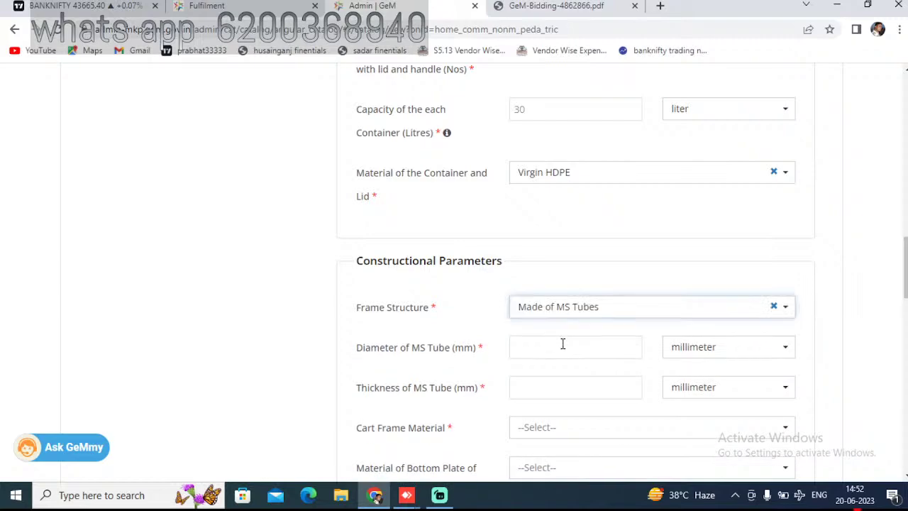
left_click(557, 348)
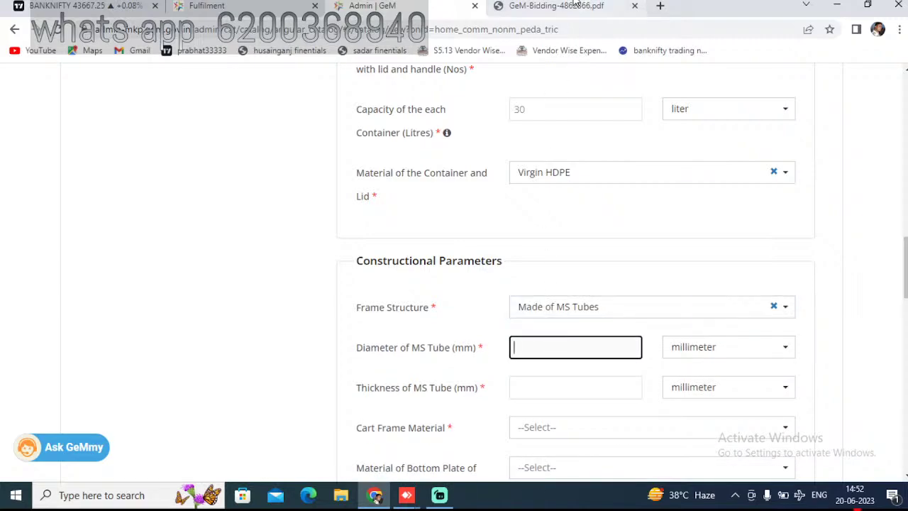
left_click(574, 6)
scroll(557, 327, "down", 1)
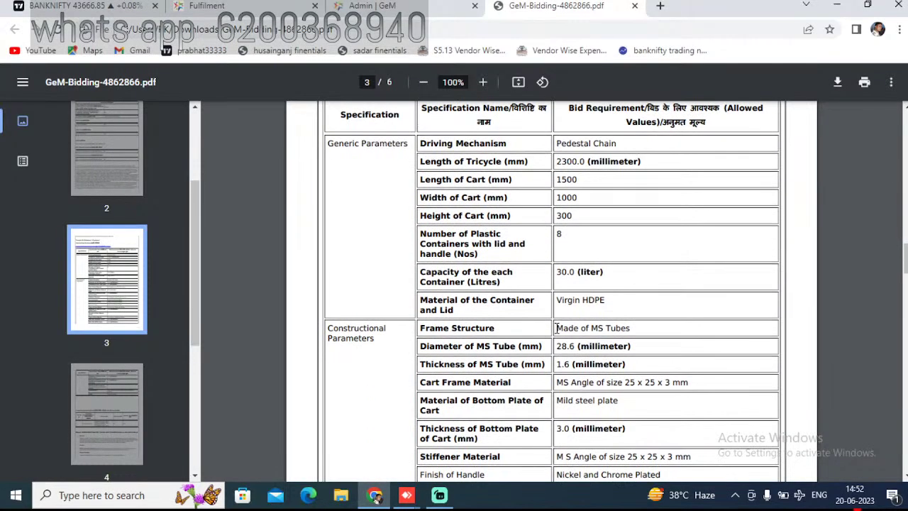
left_click(407, 11)
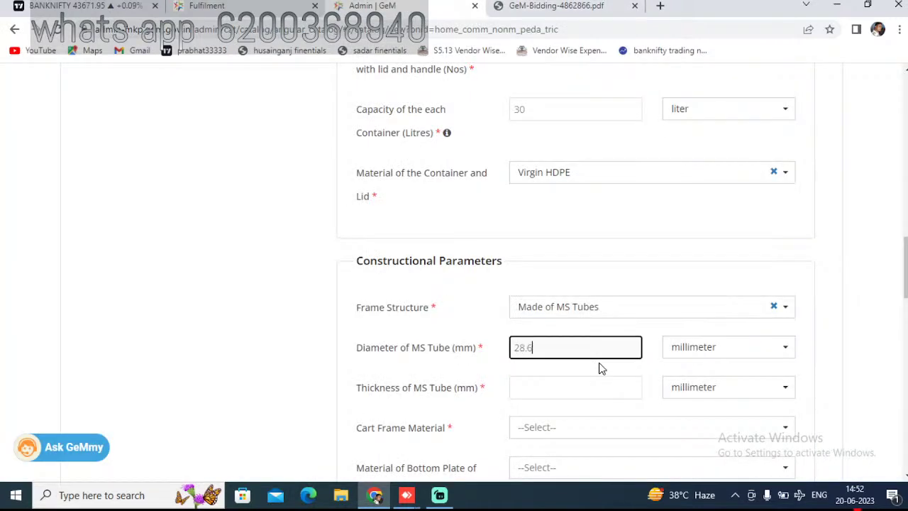
- Set the Thickness of MS Tube to the 1.6 millimeter specified in the bid document
left_click(588, 388)
left_click(560, 8)
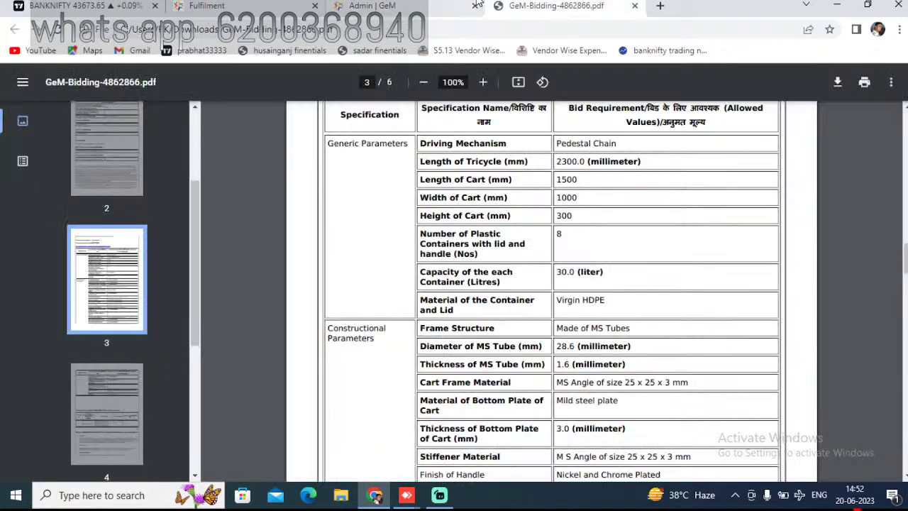
left_click(445, 11)
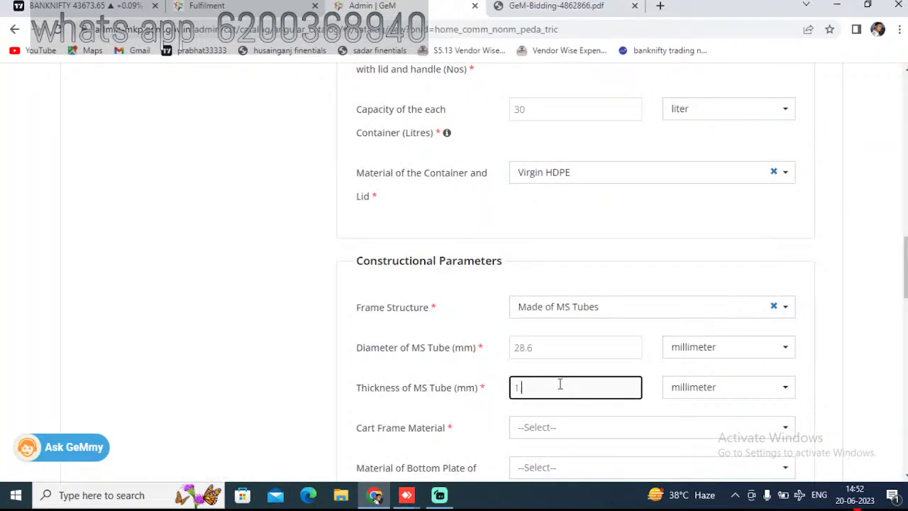
- Following the bid document, set Cart Frame Material to MS Angle of size 25 x 25 x 3 mm and Material of Bottom Plate of Cart to Mild steel plate
left_click(561, 429)
scroll(565, 348, "down", 2)
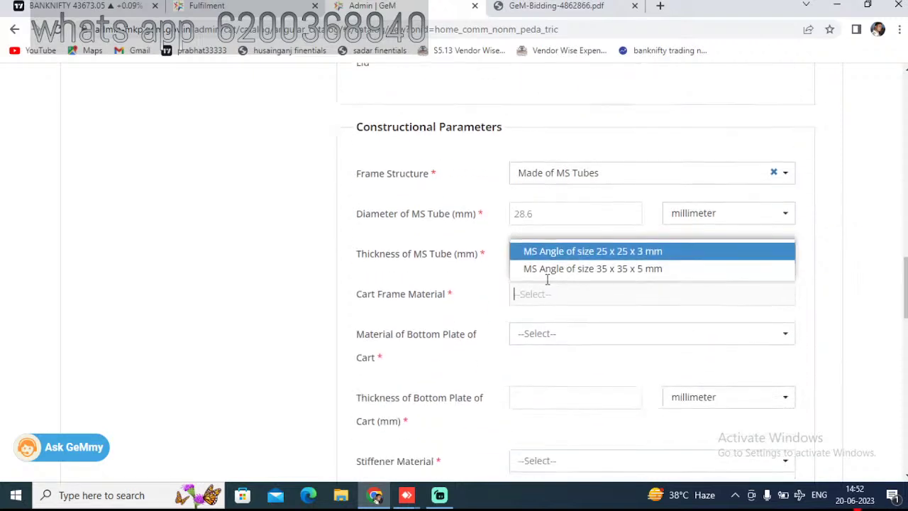
left_click(531, 7)
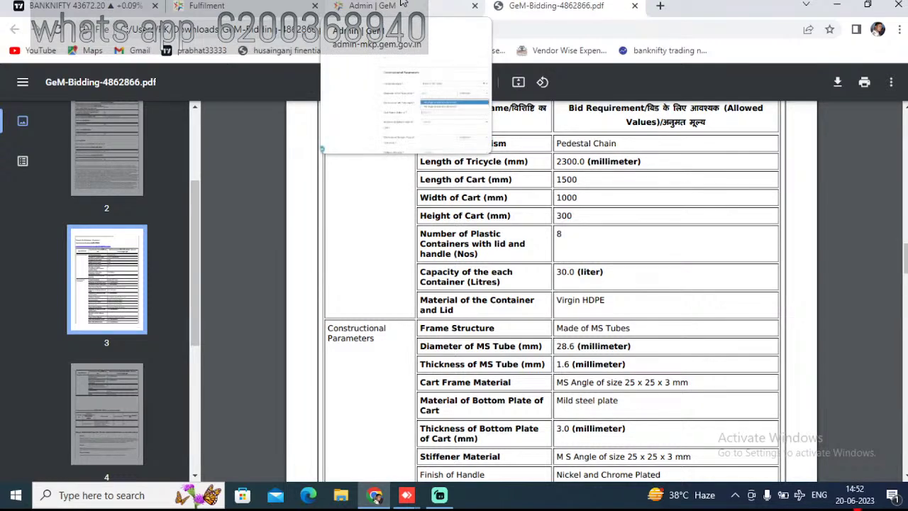
left_click(402, 5)
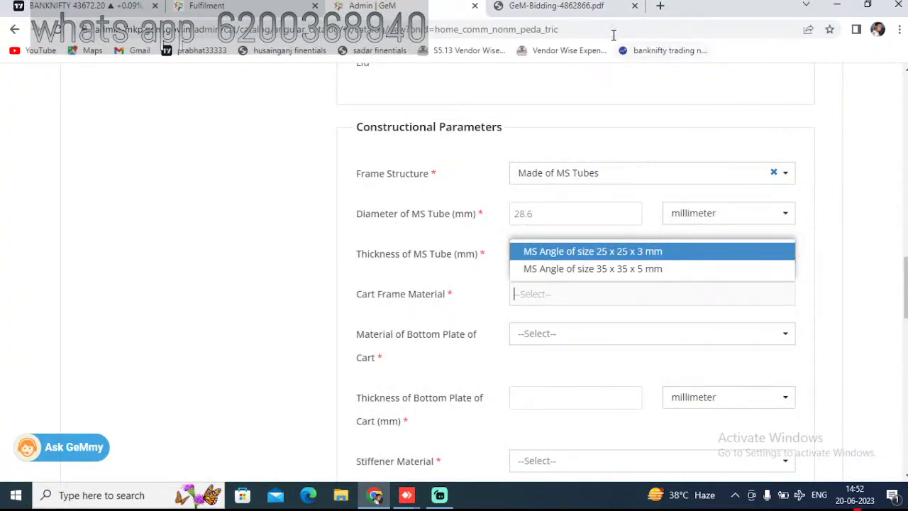
left_click(581, 251)
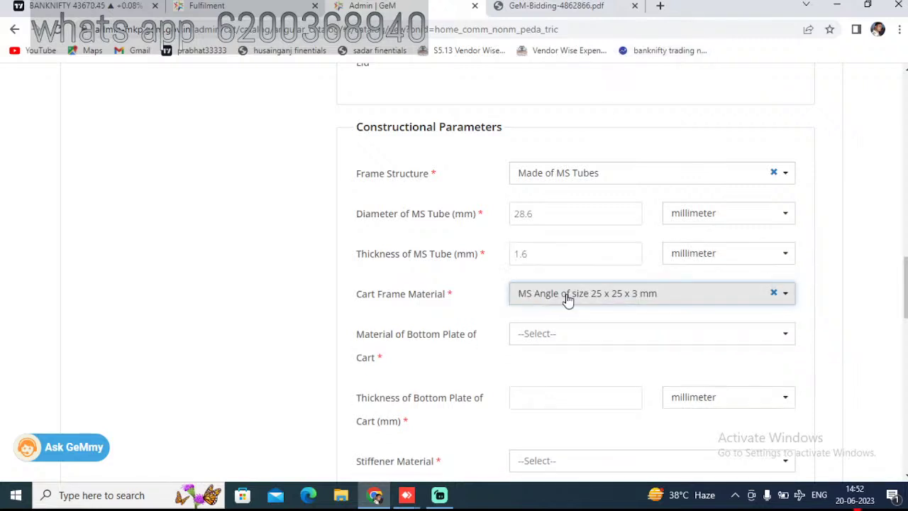
left_click(551, 334)
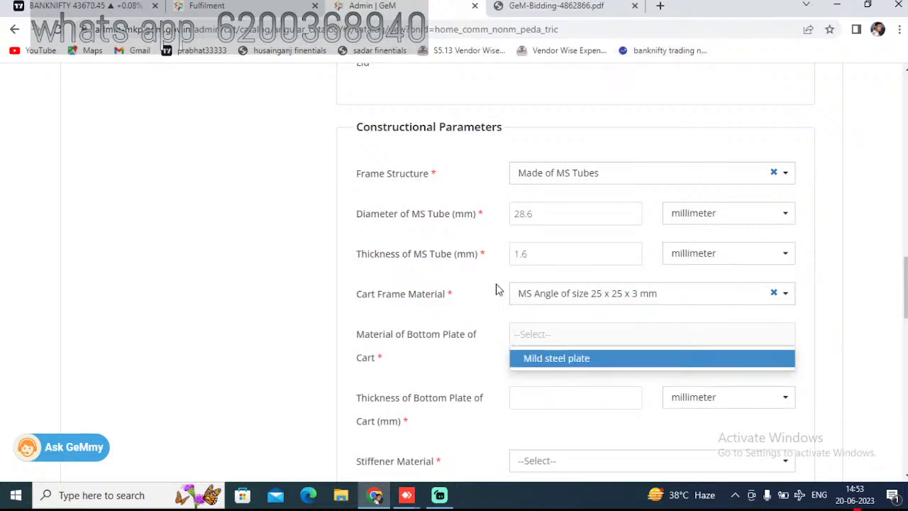
left_click(568, 363)
- Check the bottom plate requirement in the bid document and set Thickness of Bottom Plate of Cart to 3 millimeter
scroll(571, 354, "down", 2)
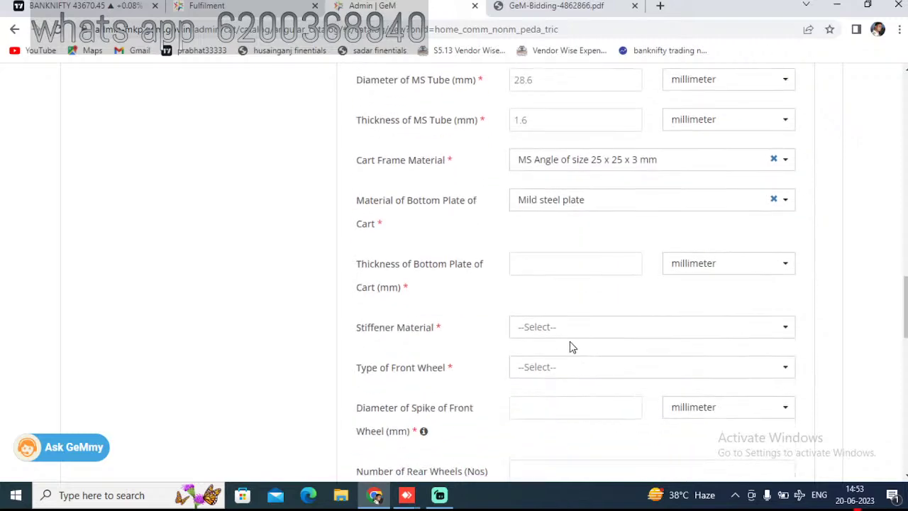
left_click(537, 254)
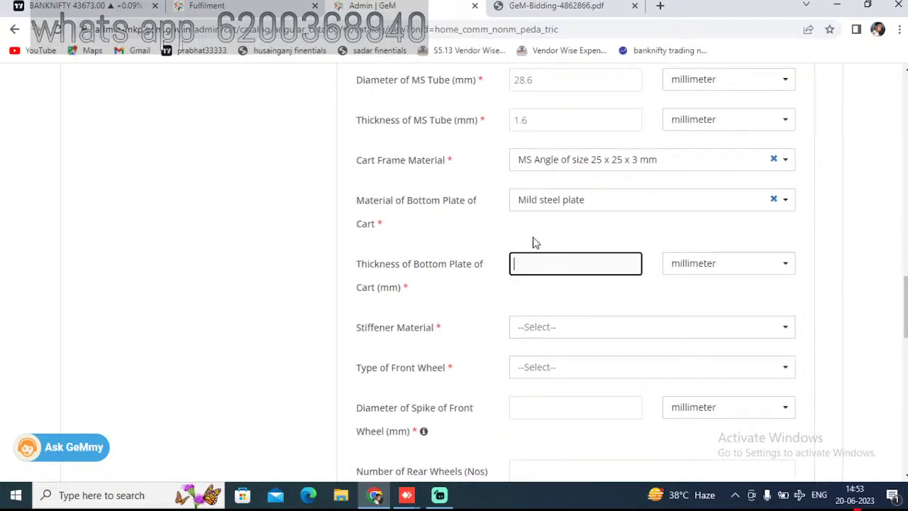
left_click(550, 11)
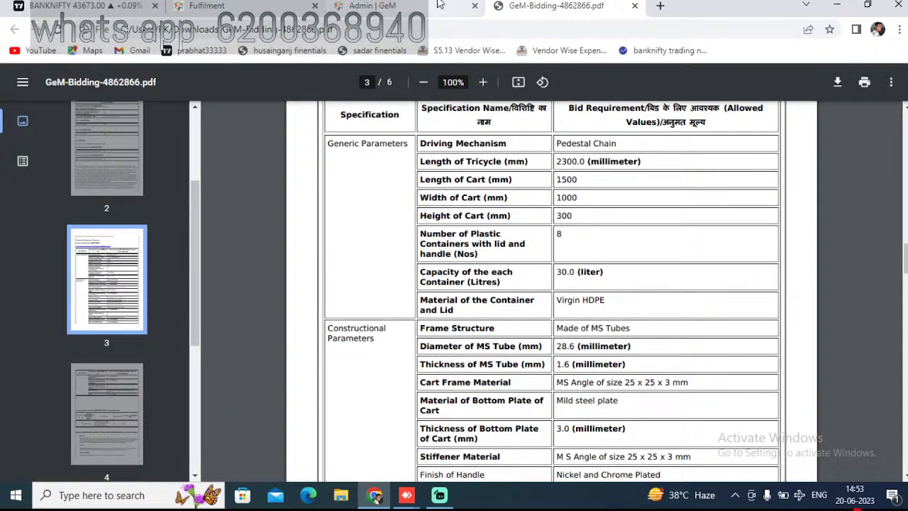
mouse_move(438, 4)
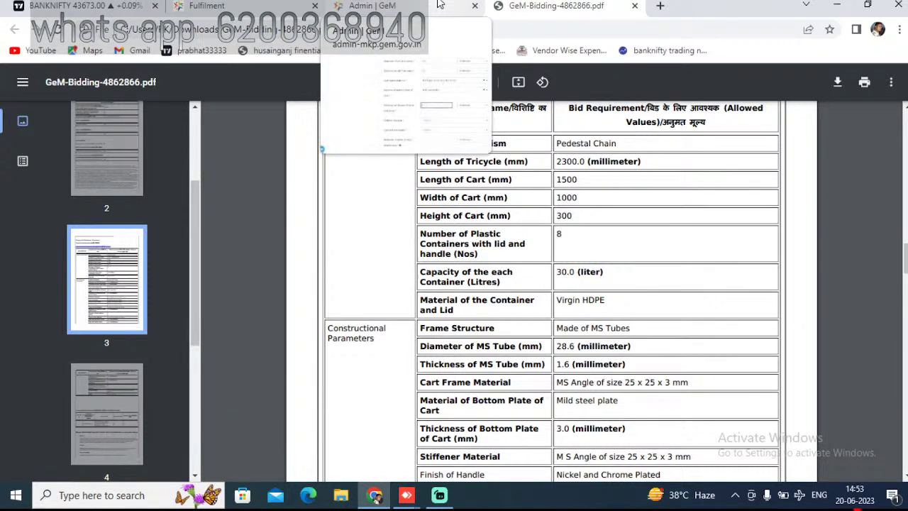
left_click(438, 6)
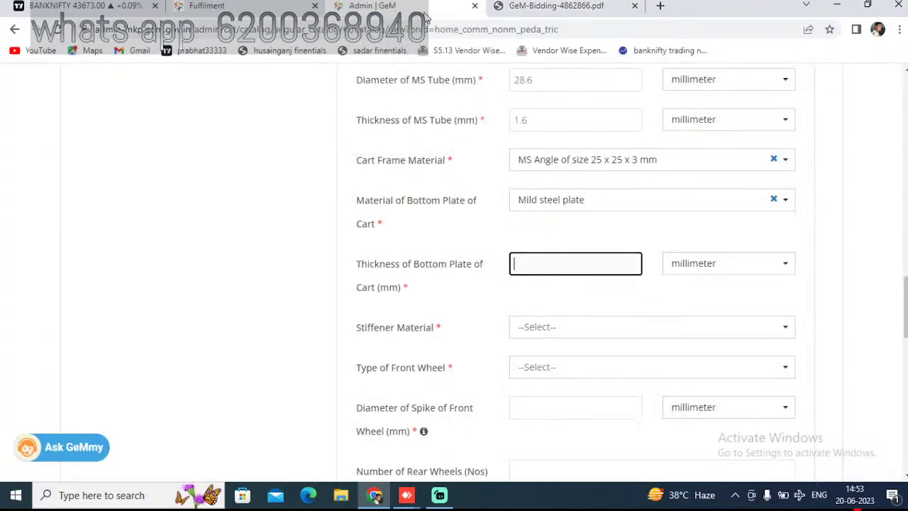
left_click(528, 7)
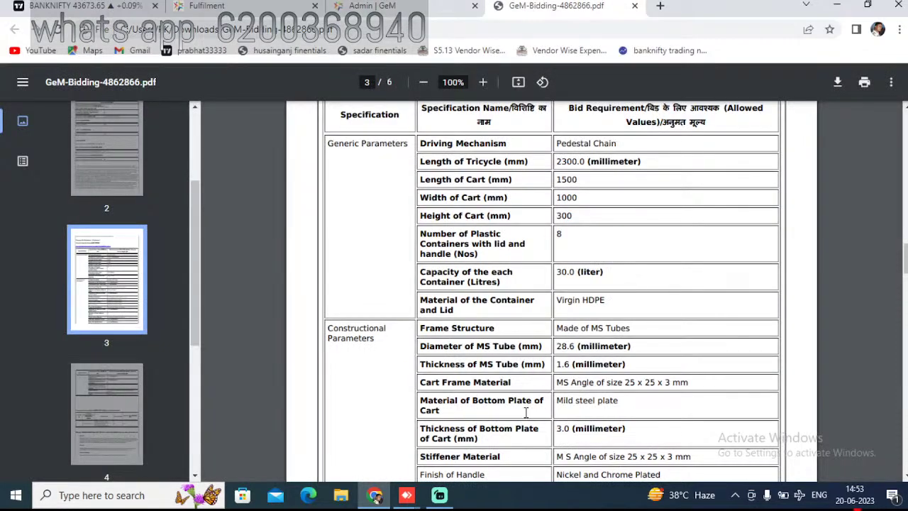
left_click(424, 7)
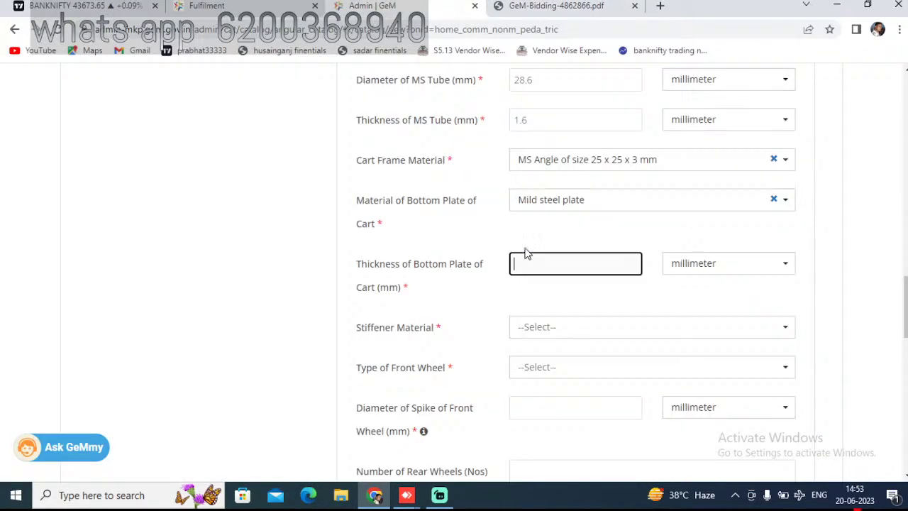
- Set Stiffener Material to M S Angle of size 25 x 25 x 3 mm, as the bid document requires
left_click(676, 339)
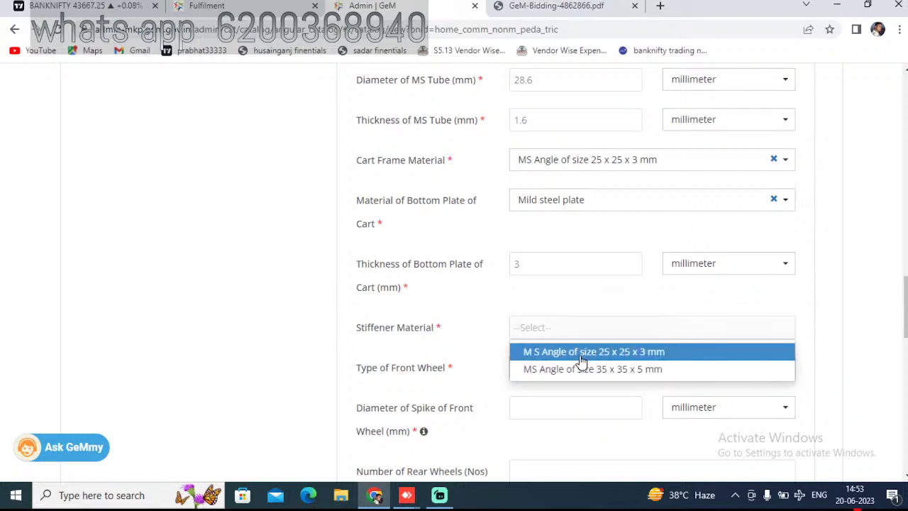
left_click(537, 6)
scroll(580, 301, "down", 1)
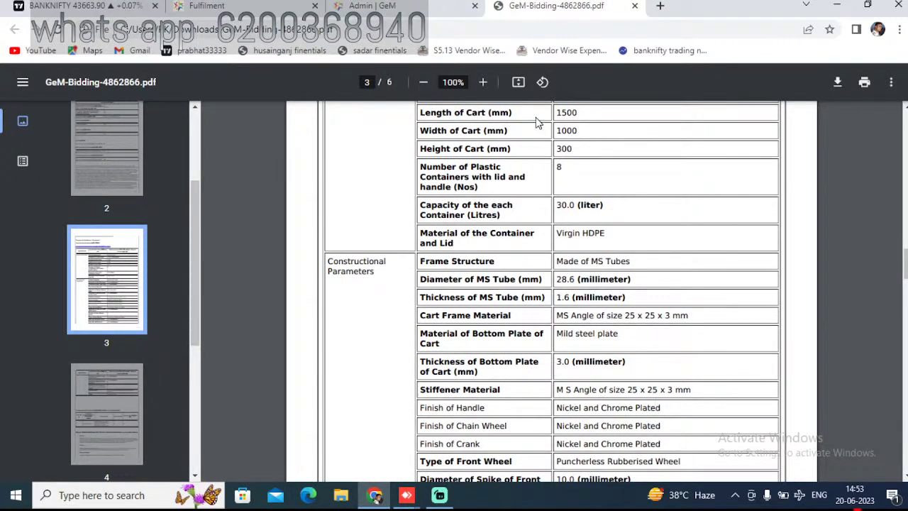
left_click(440, 6)
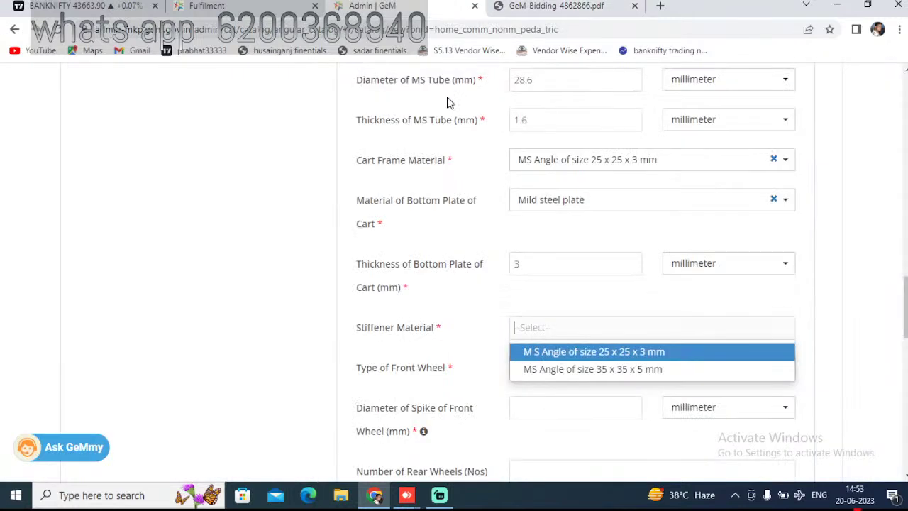
left_click(605, 354)
- Check the front wheel requirement in the bid document and set Type of Front Wheel to Puncherless Rubberised Wheel
left_click(541, 369)
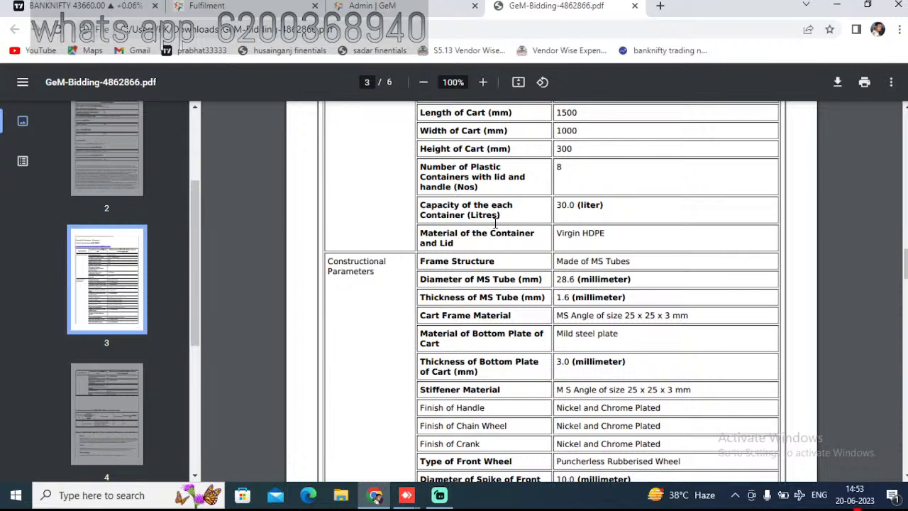
scroll(608, 338, "down", 1)
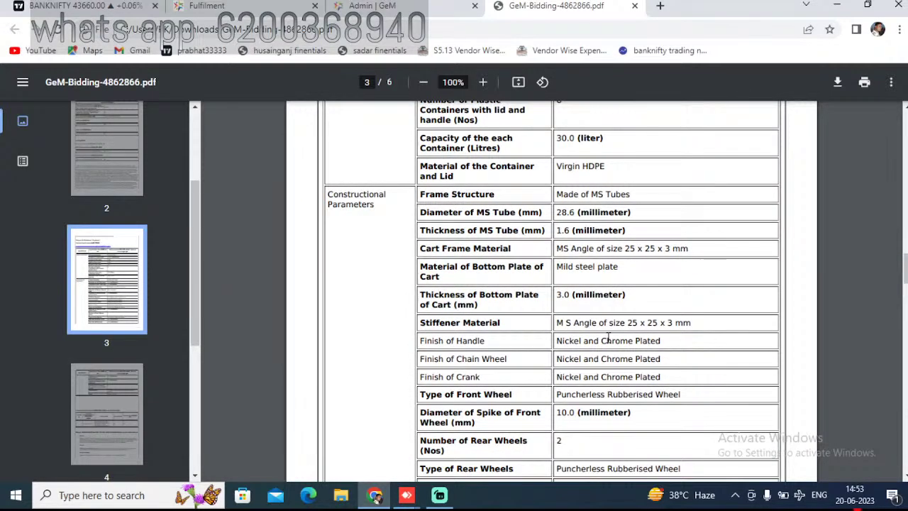
left_click(434, 8)
left_click(587, 391)
- Set Diameter of Spike of Front Wheel to the 10 millimeter specified in the bid document
left_click(542, 401)
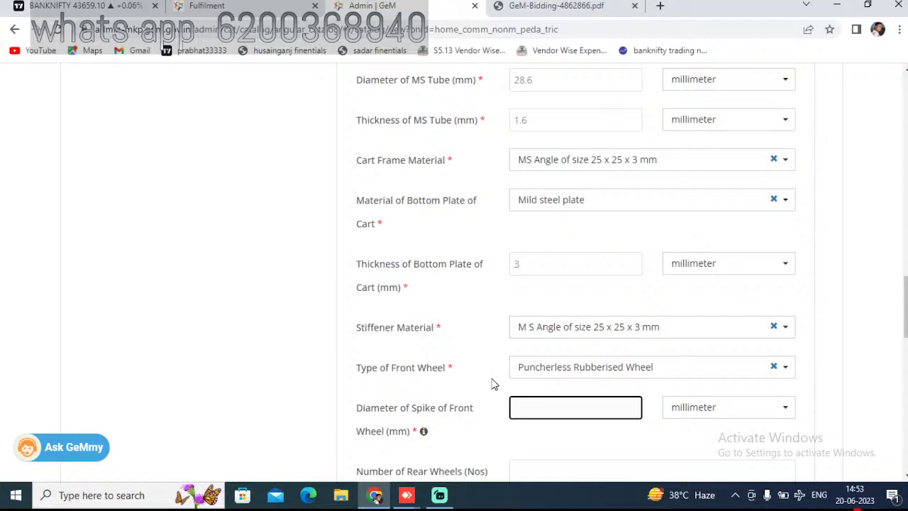
left_click(592, 9)
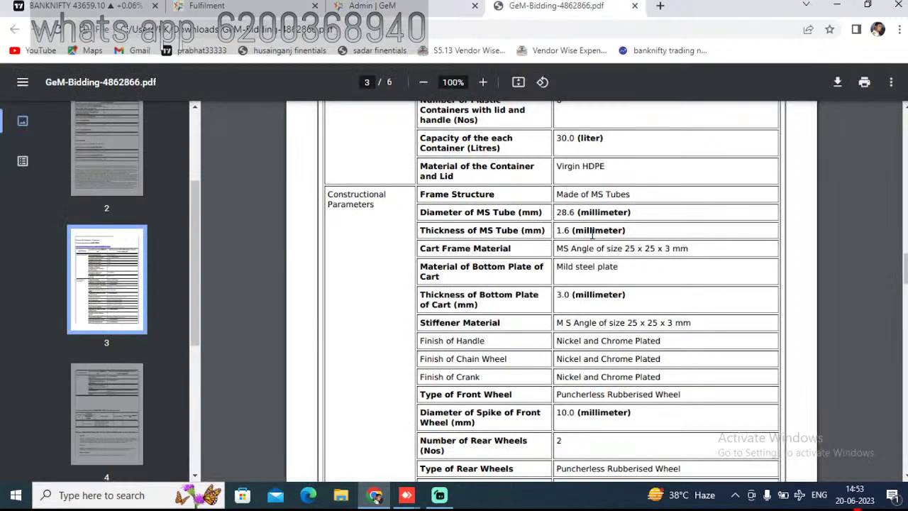
left_click(419, 12)
type("10")
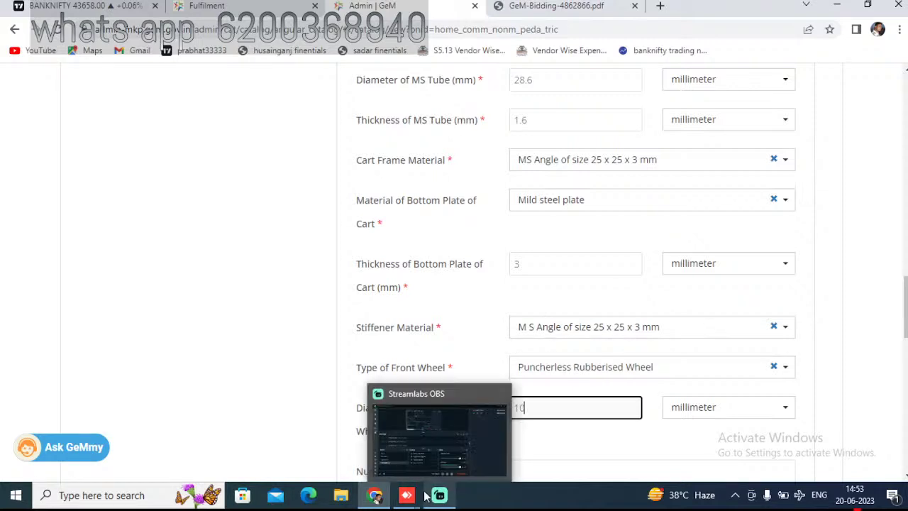
- Look up the rear wheel count in the bid document and set Number of Rear Wheels to 2
scroll(567, 358, "down", 3)
left_click(560, 334)
left_click(563, 270)
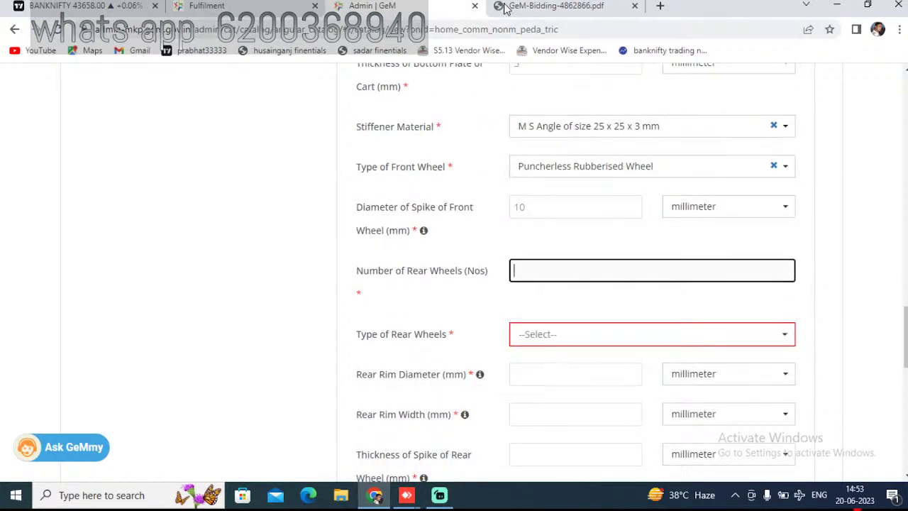
left_click(558, 7)
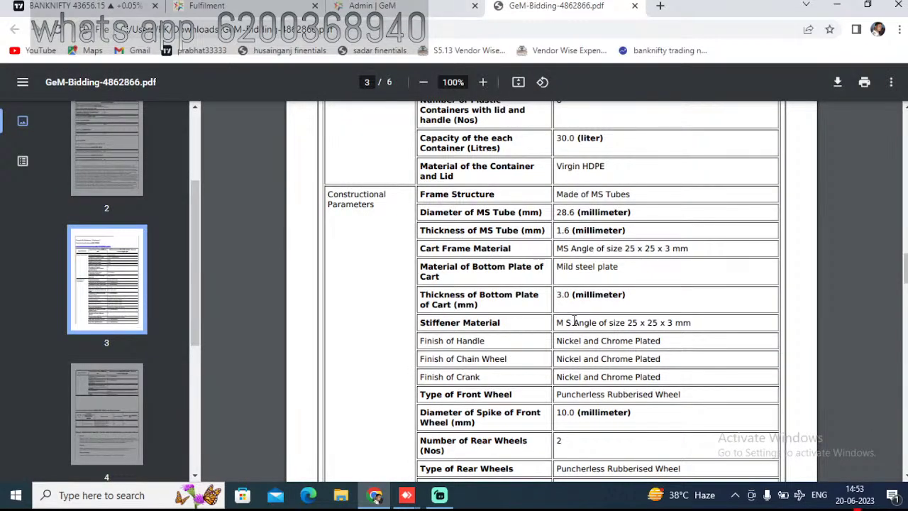
scroll(599, 372, "down", 1)
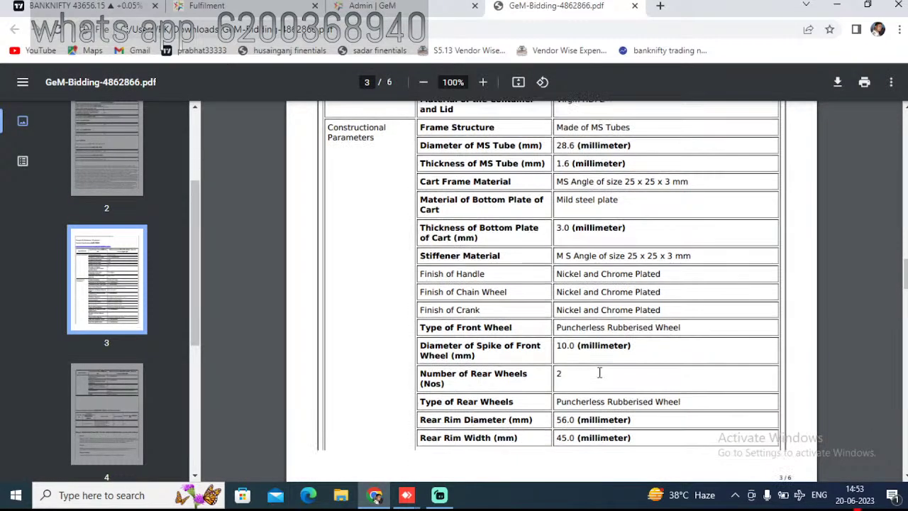
left_click(400, 8)
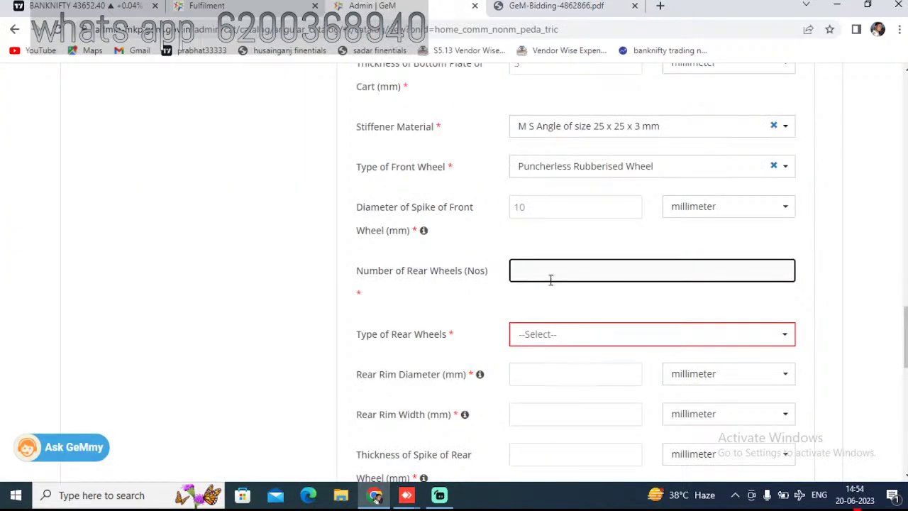
type("2")
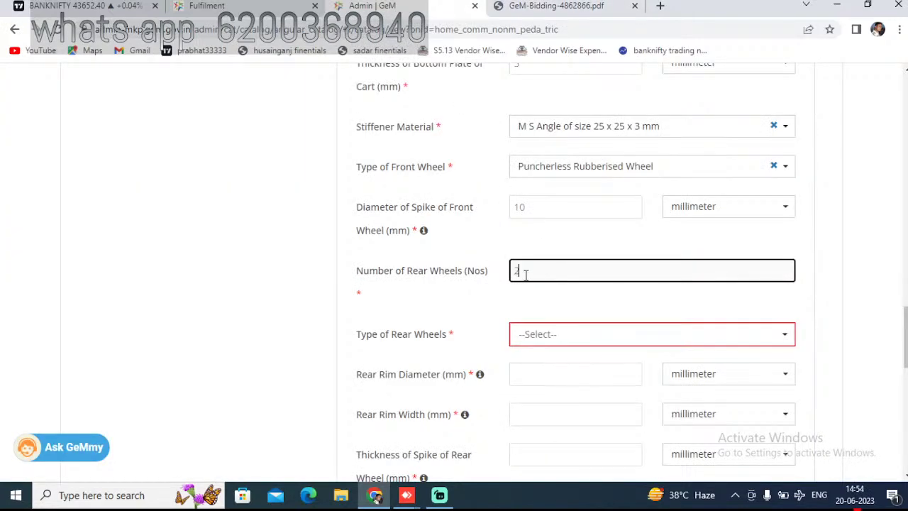
- Set Type of Rear Wheels to Puncherless Rubberised Wheel after checking it against the bid document
left_click(581, 336)
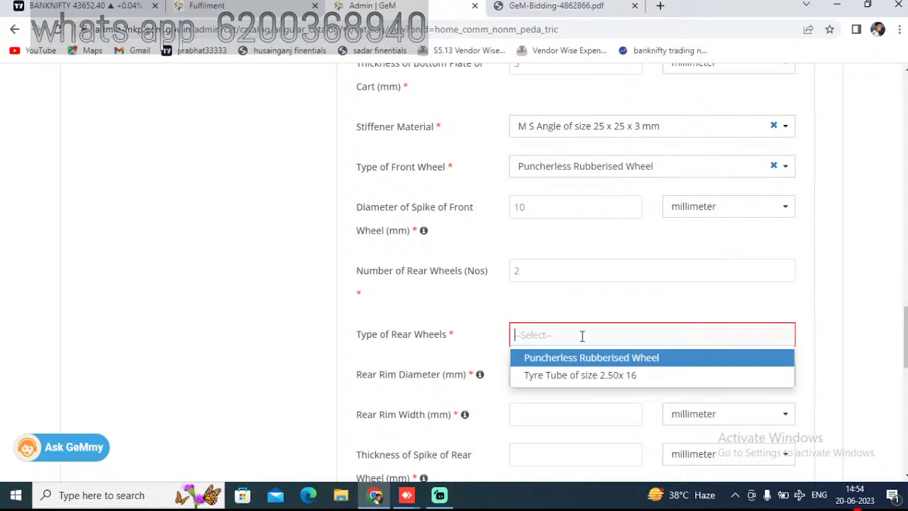
left_click(544, 7)
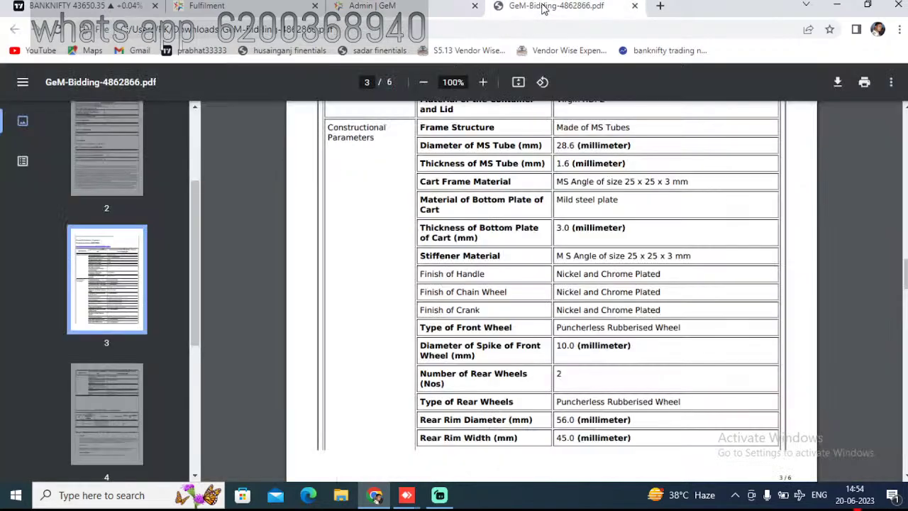
left_click(428, 5)
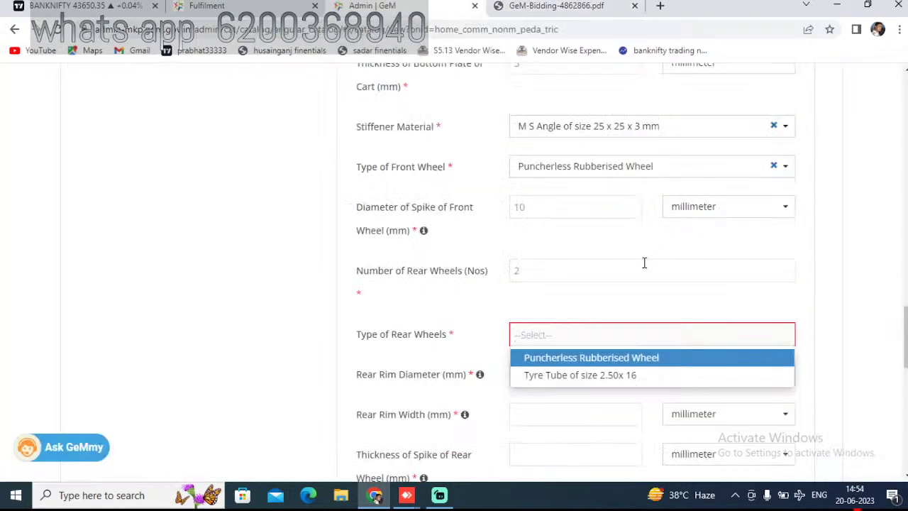
left_click(615, 358)
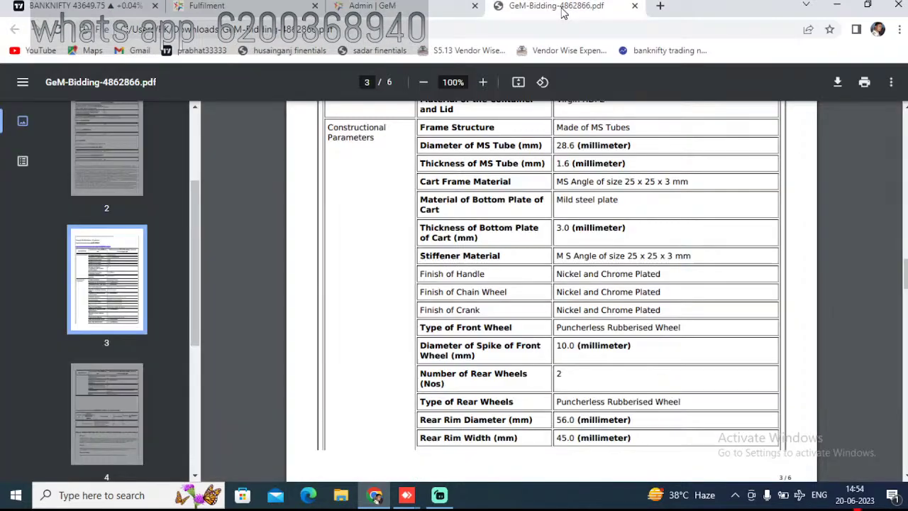
- Check the rear rim sizes in the bid document, then set Rear Rim Diameter to 56 millimeter and Rear Rim Width to 45 millimeter
left_click(564, 8)
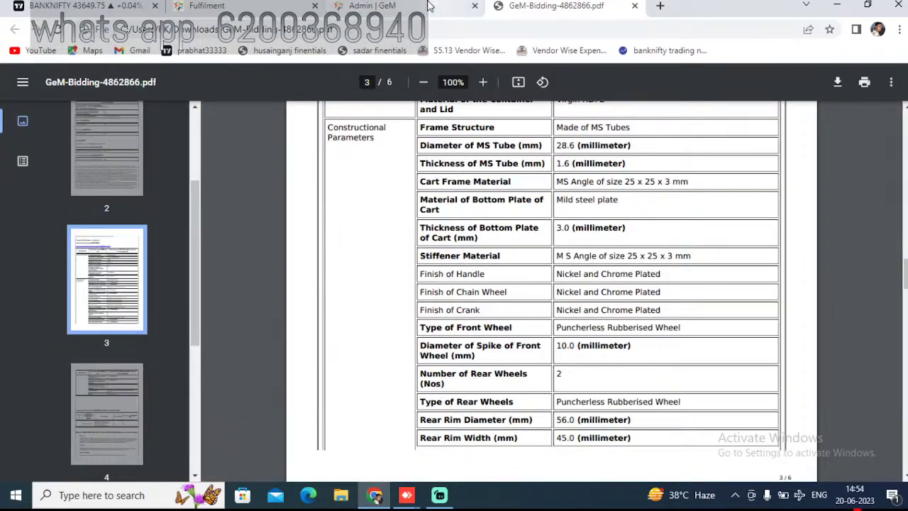
left_click(390, 7)
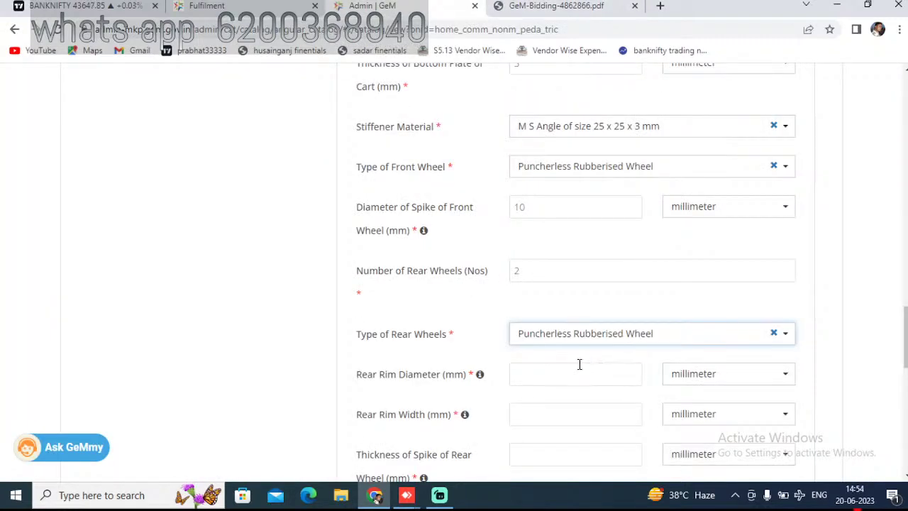
left_click(555, 380)
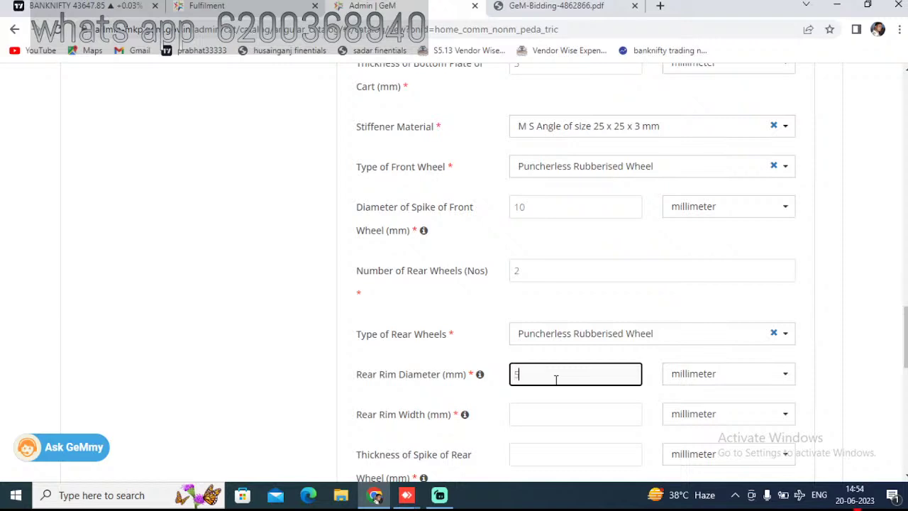
left_click(567, 415)
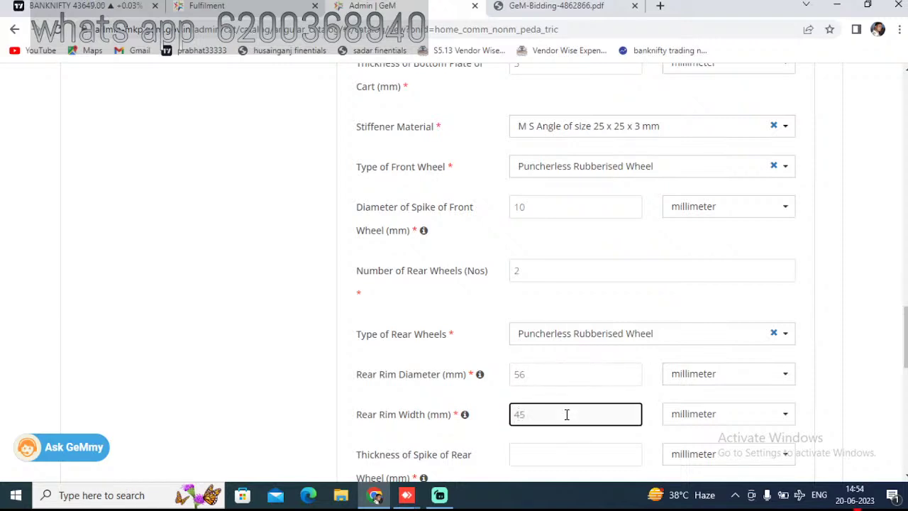
type("45")
- Look up the rear wheel spike thickness in the bid document and set Thickness of Spike of Rear Wheel to 3.2 millimeter
scroll(496, 213, "down", 1)
left_click(549, 7)
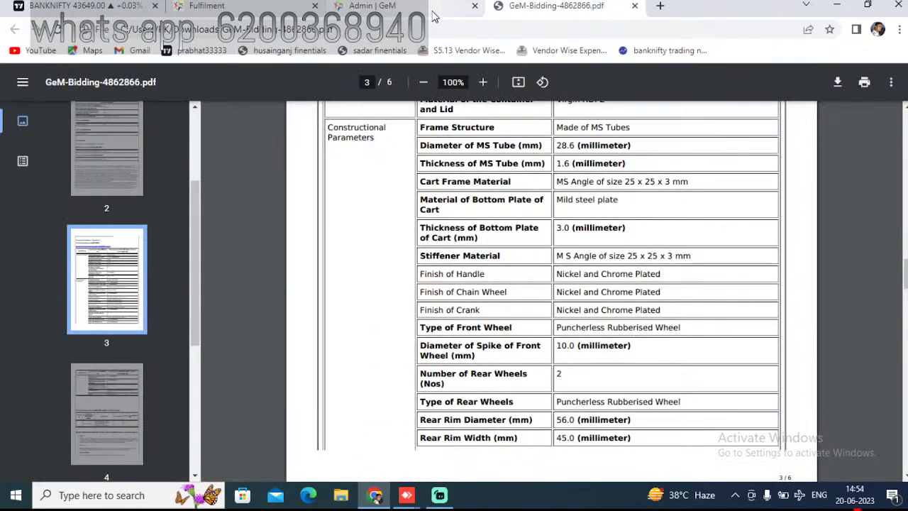
scroll(614, 317, "down", 2)
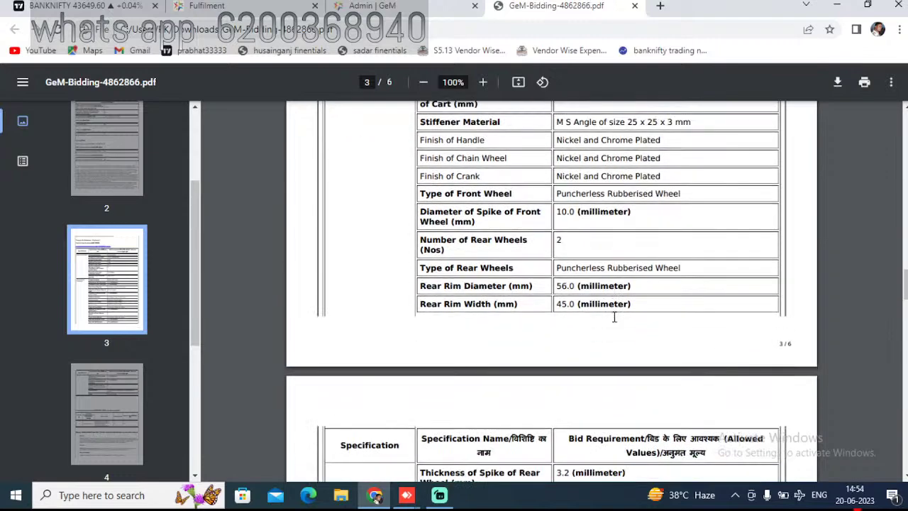
scroll(614, 316, "down", 1)
scroll(614, 317, "down", 1)
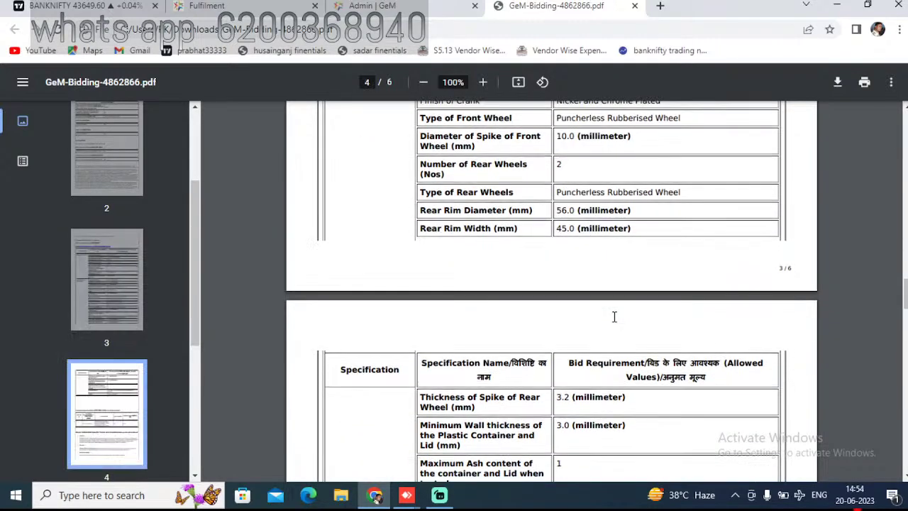
left_click(391, 6)
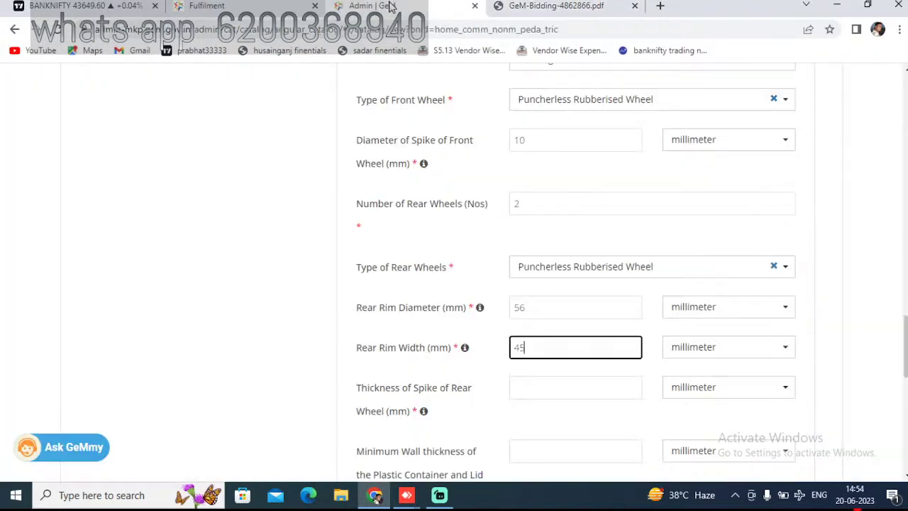
left_click(539, 385)
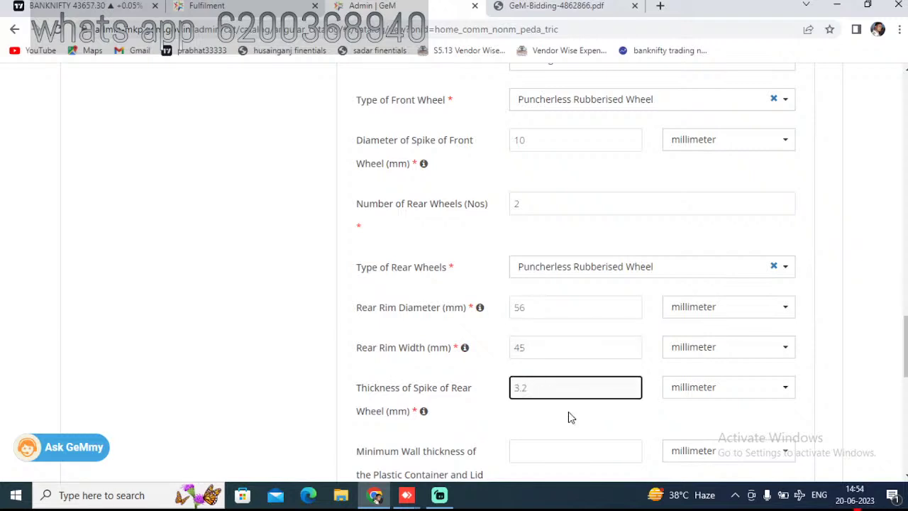
- Set Minimum Wall thickness of the Plastic Container and Lid to the 3.0 millimeter specified in the bid document
left_click(557, 451)
scroll(558, 449, "down", 1)
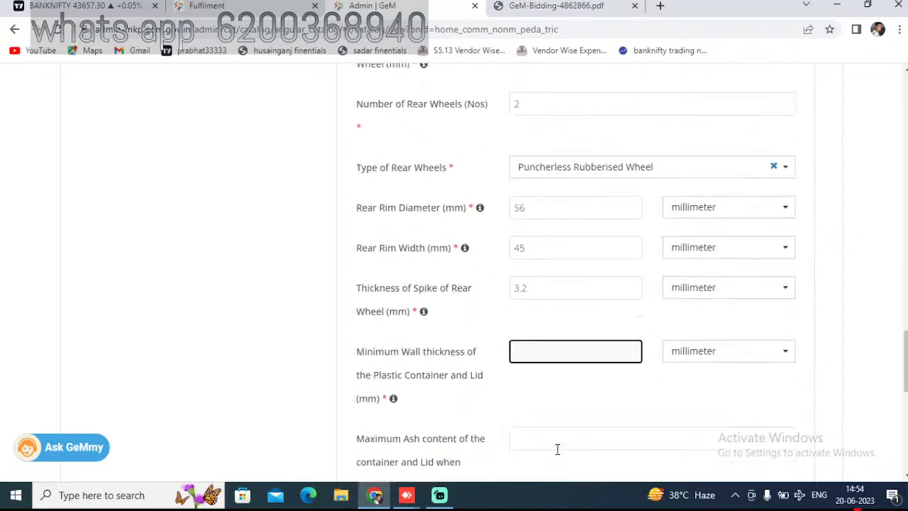
scroll(557, 449, "down", 3)
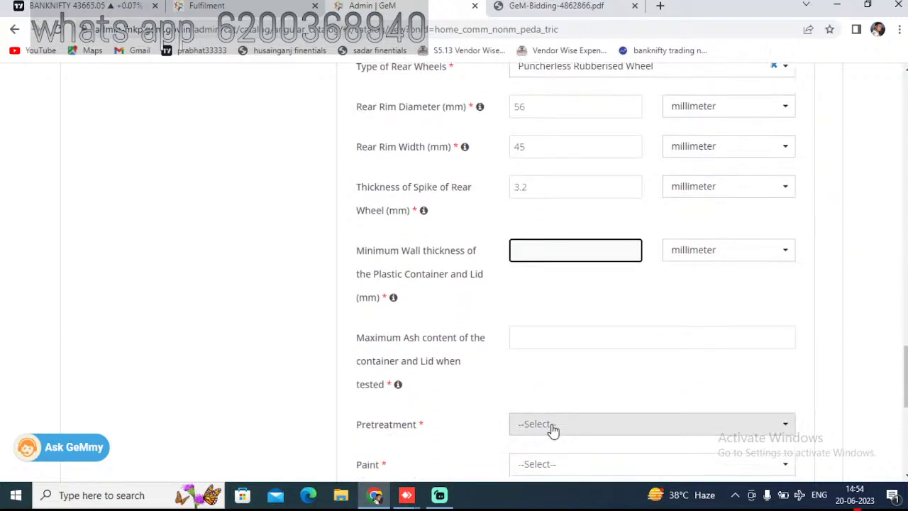
left_click(553, 9)
left_click(422, 6)
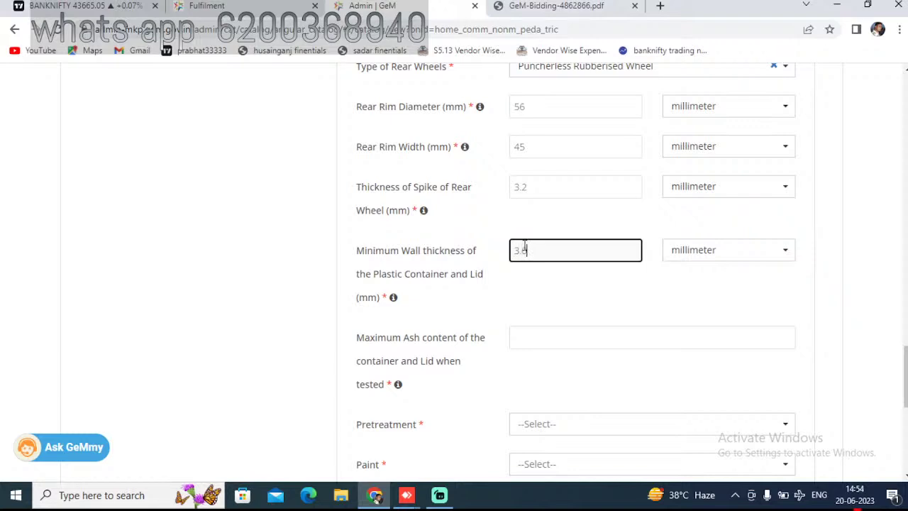
- Check the ash content limit in the bid document and set Maximum Ash content of the container and Lid to 1
left_click(560, 343)
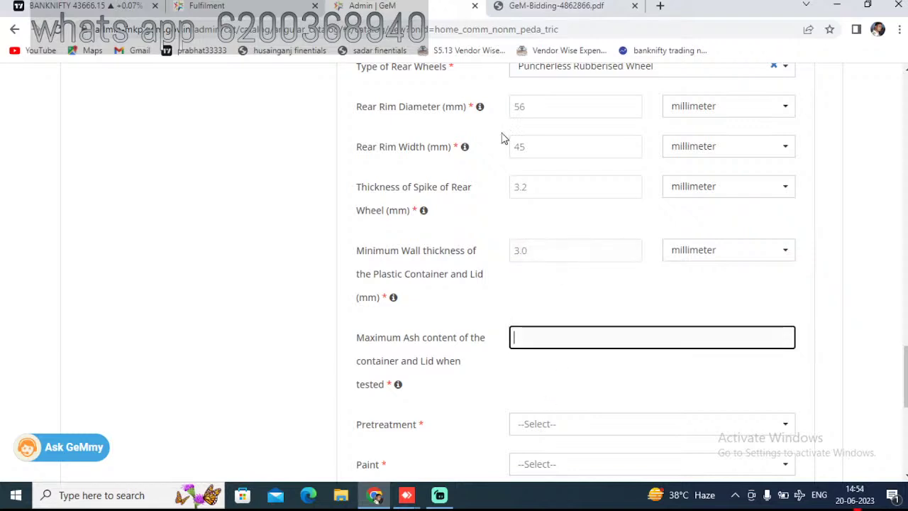
left_click(510, 6)
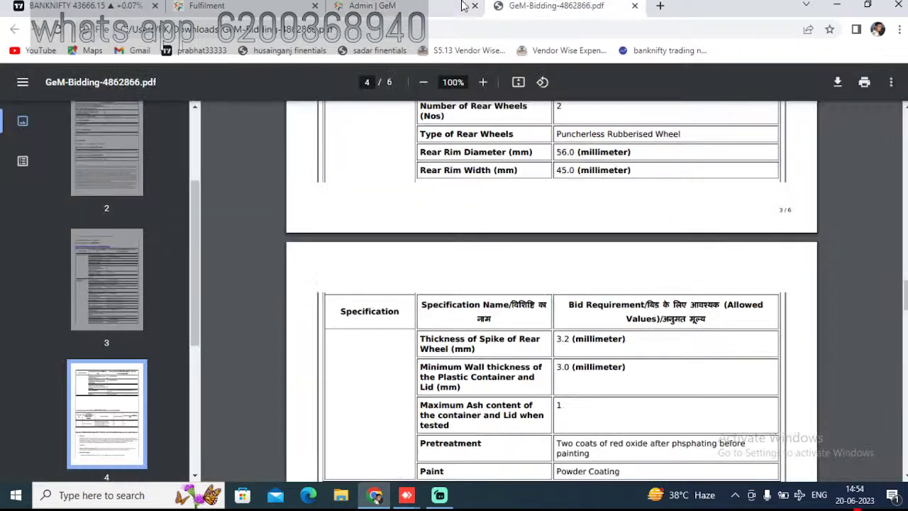
left_click(394, 8)
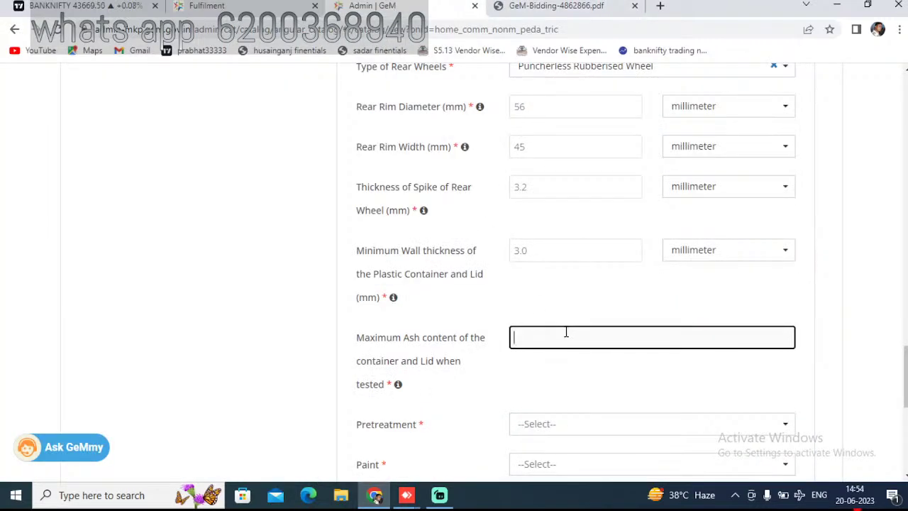
- Set Pretreatment to Two coats of red oxide after phsphating before painting
scroll(560, 347, "down", 3)
left_click(575, 295)
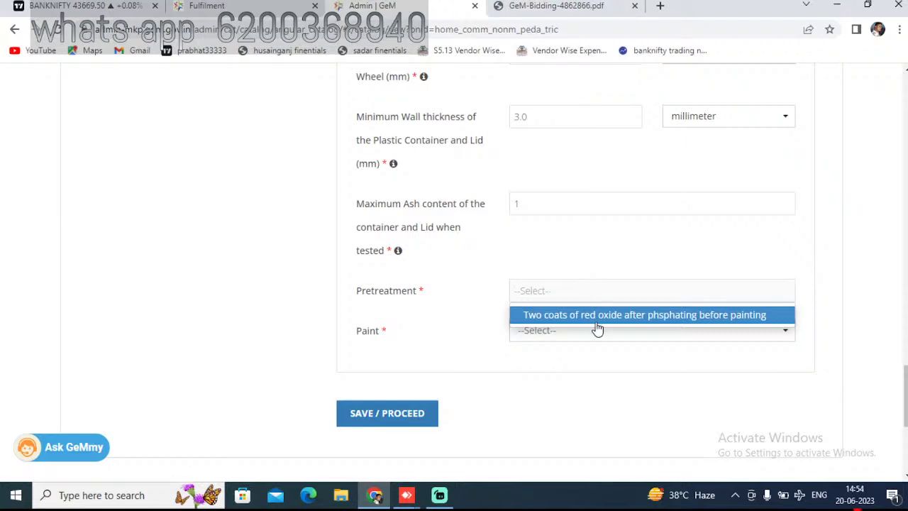
left_click(597, 322)
- Set Paint to Powder Coating after checking it against the bid document, and save the parameters as a new item
left_click(571, 338)
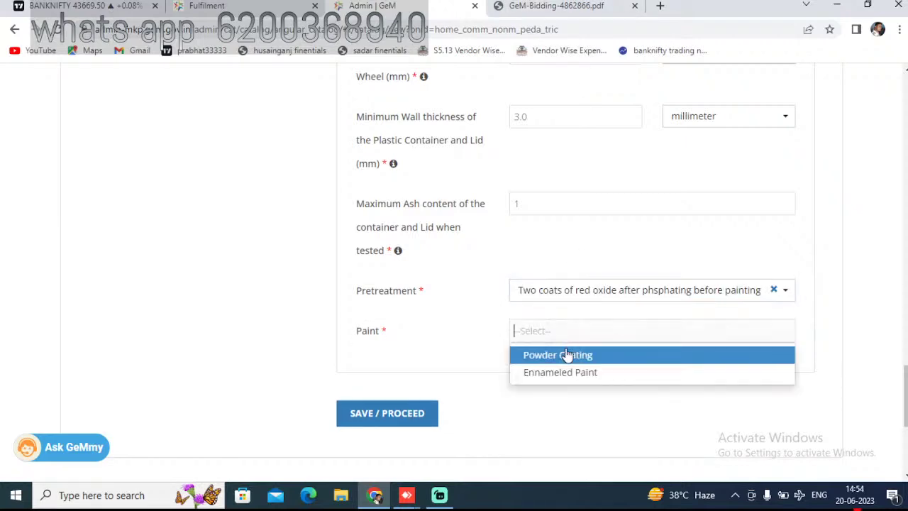
left_click(595, 7)
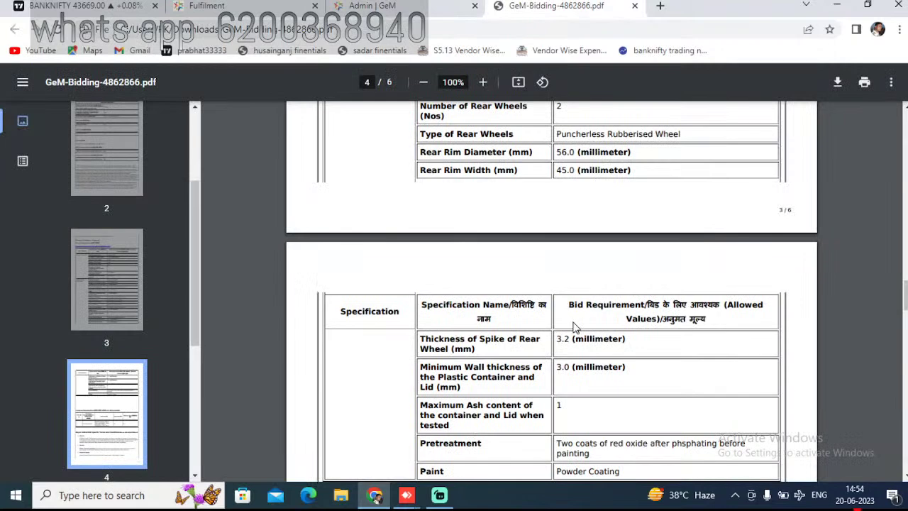
scroll(576, 332, "down", 1)
scroll(576, 331, "down", 1)
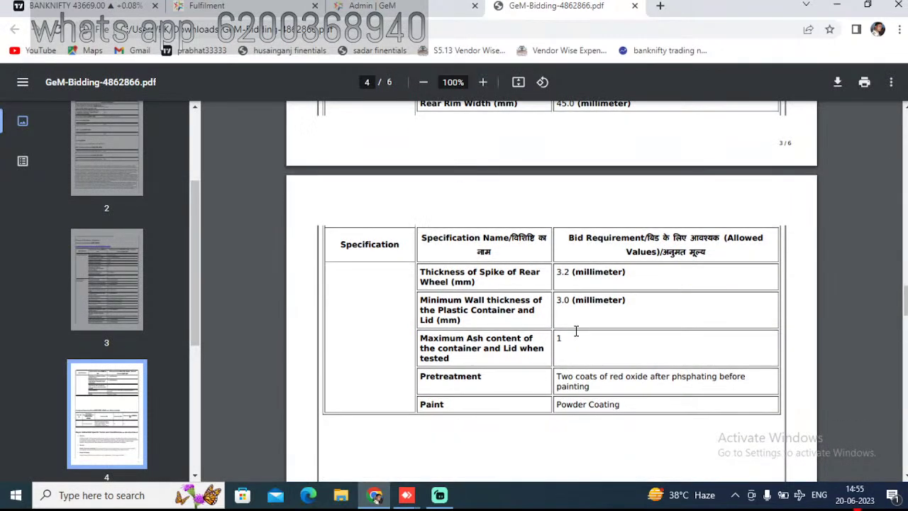
left_click(446, 5)
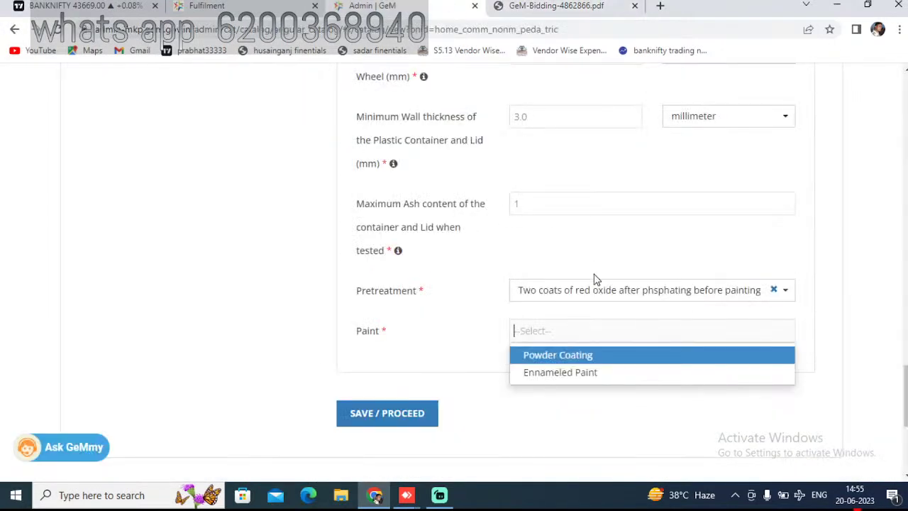
left_click(583, 356)
left_click(374, 413)
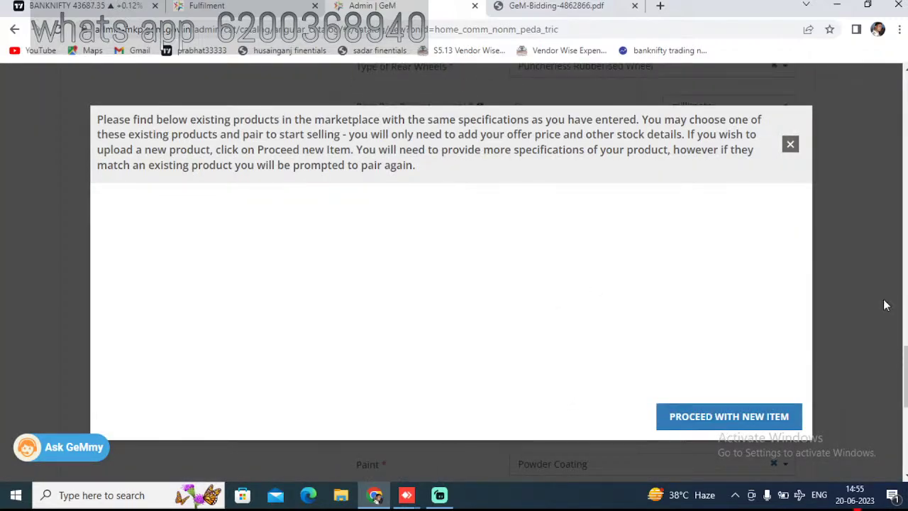
left_click(745, 418)
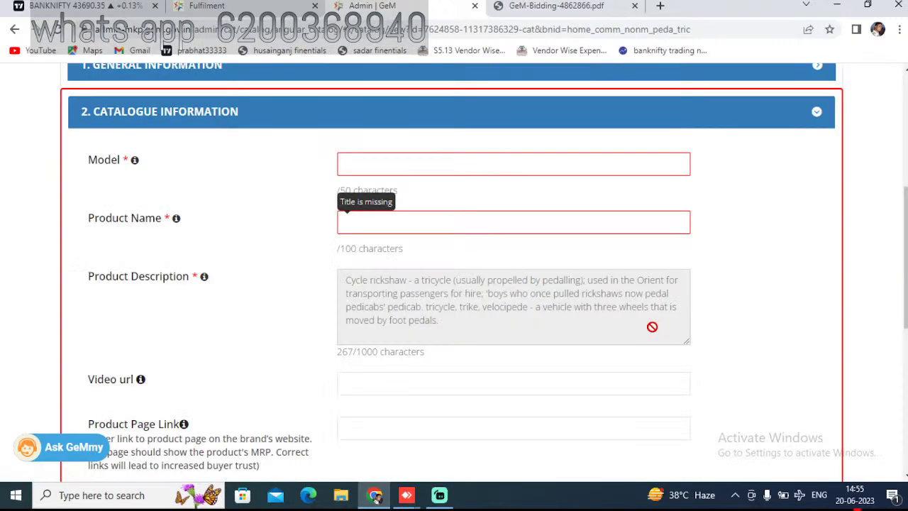
- Copy the category name Tricycle Or Rickshaw from the page heading into the Model field
scroll(666, 229, "up", 3)
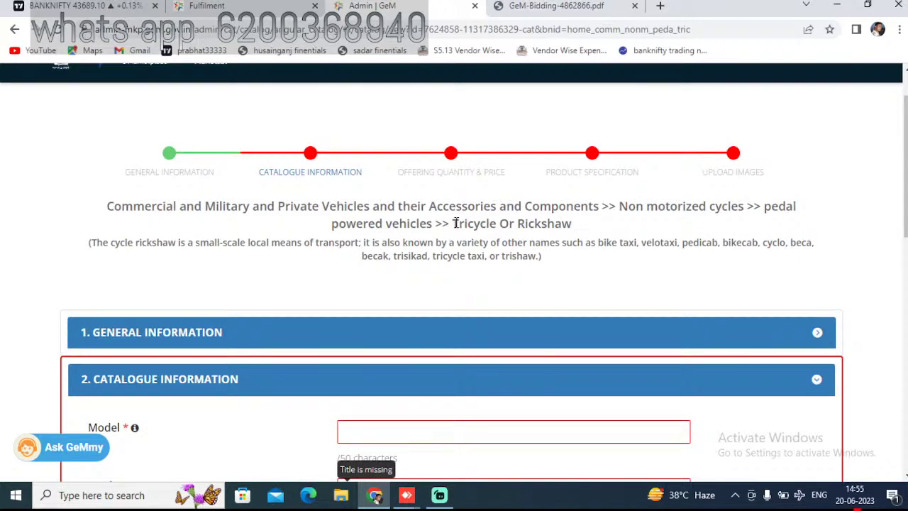
left_click_drag(451, 222, 594, 233)
key("ctrl+c")
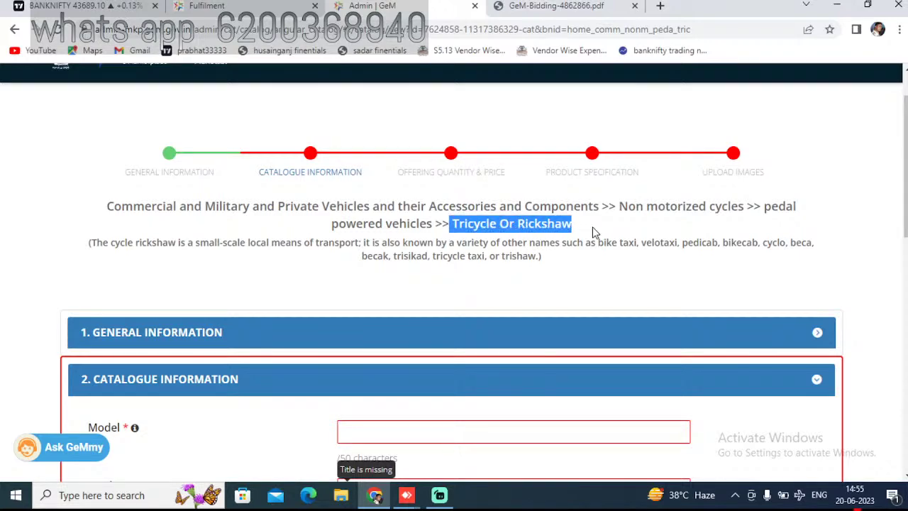
scroll(497, 255, "down", 2)
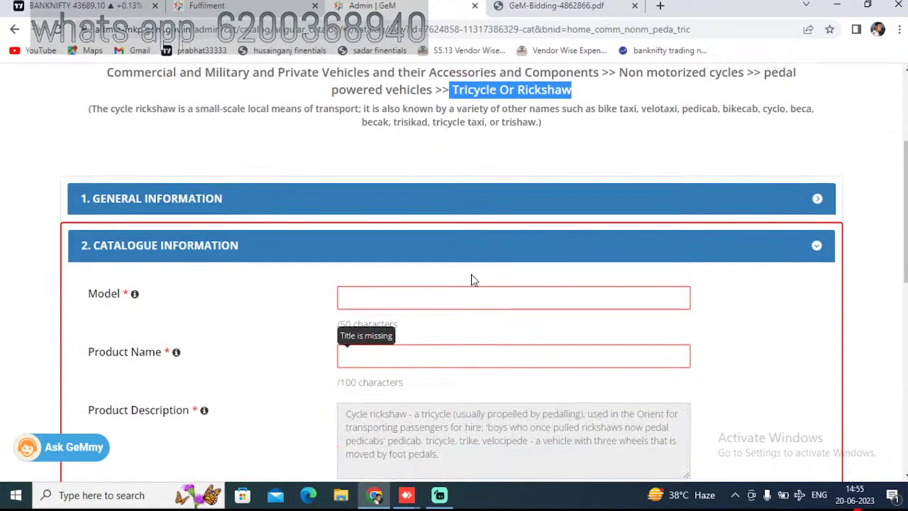
left_click(411, 295)
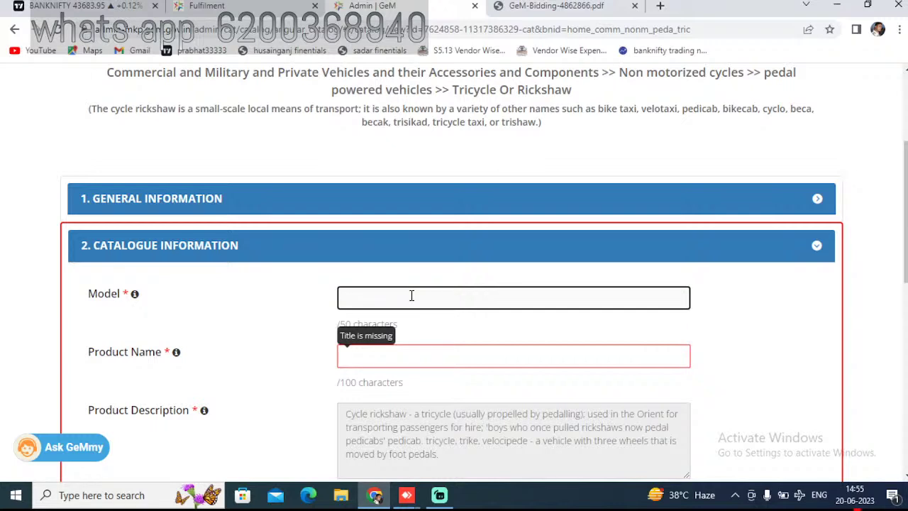
key("ctrl+v")
key("Tab")
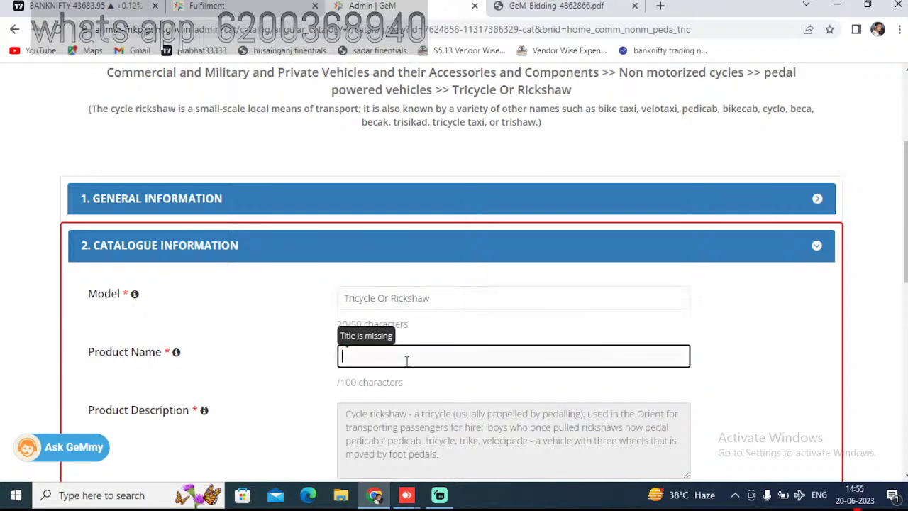
- Fill in Product Name with the copied text Tricycle Or Rickshaw, entered only once
key("ctrl+v")
key("ctrl+v")
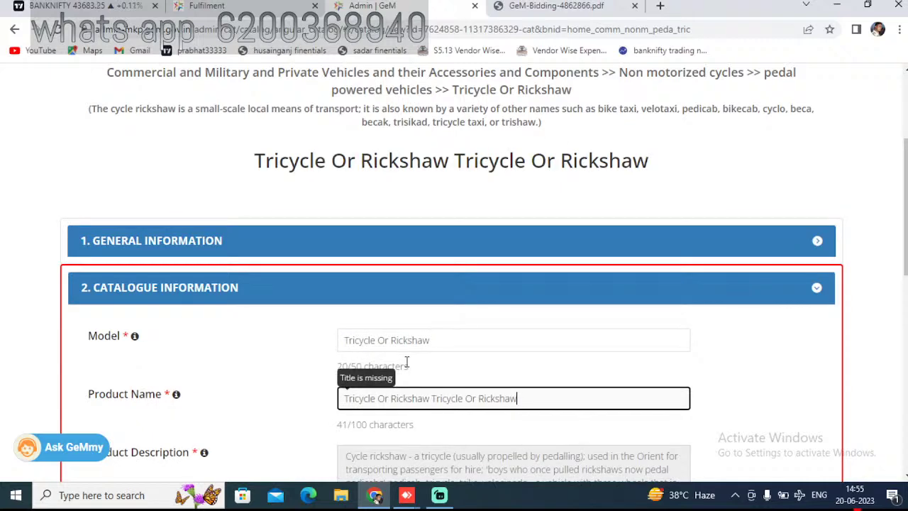
key("ctrl+z")
key("ctrl+z")
- Answer Yes to whether there is an active or current bid for this catalogue
scroll(406, 362, "down", 2)
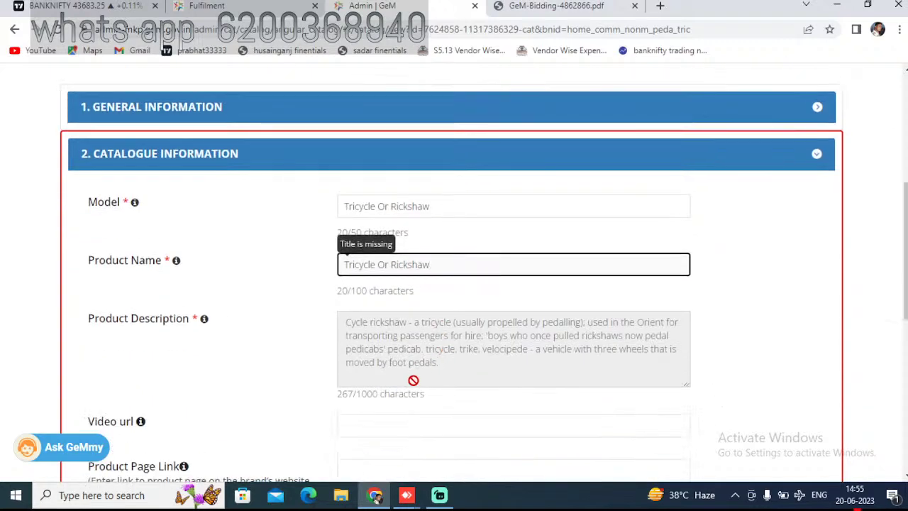
scroll(381, 408, "down", 1)
scroll(377, 406, "down", 1)
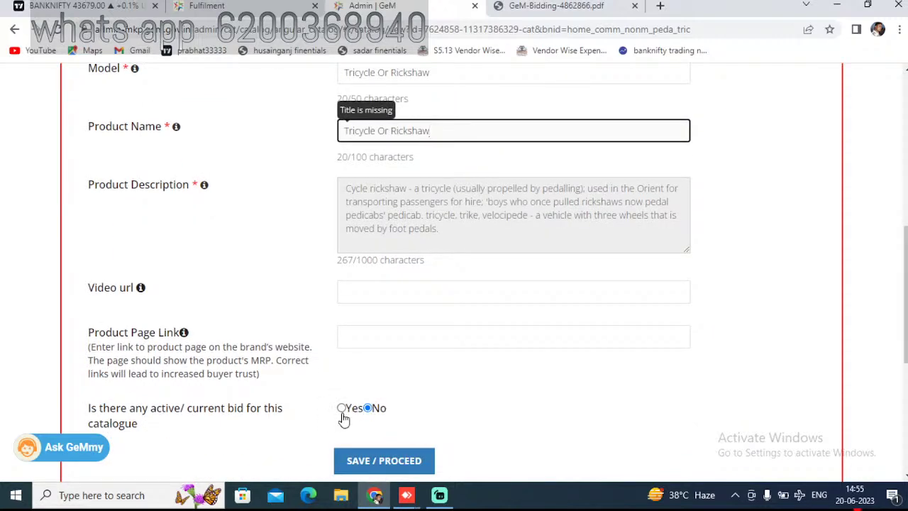
left_click(507, 163)
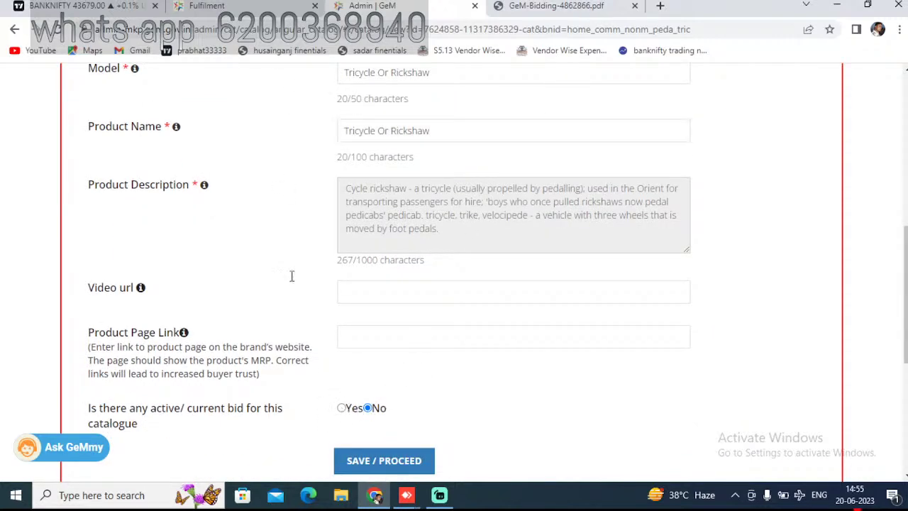
left_click(341, 408)
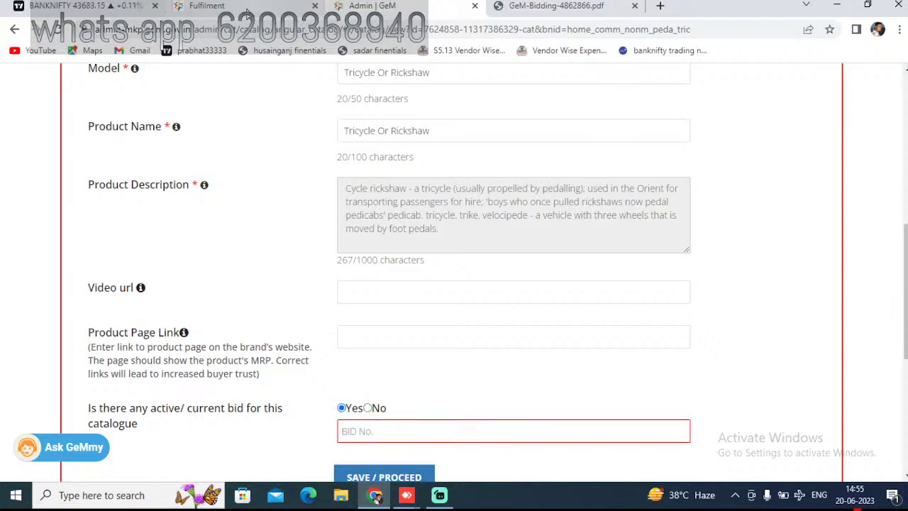
- Copy bid number GEM/2023/B/3535919 from the bid document into the BID No. field and save the catalogue information
left_click(528, 8)
scroll(709, 170, "up", 4)
scroll(726, 176, "up", 20)
scroll(726, 176, "up", 2)
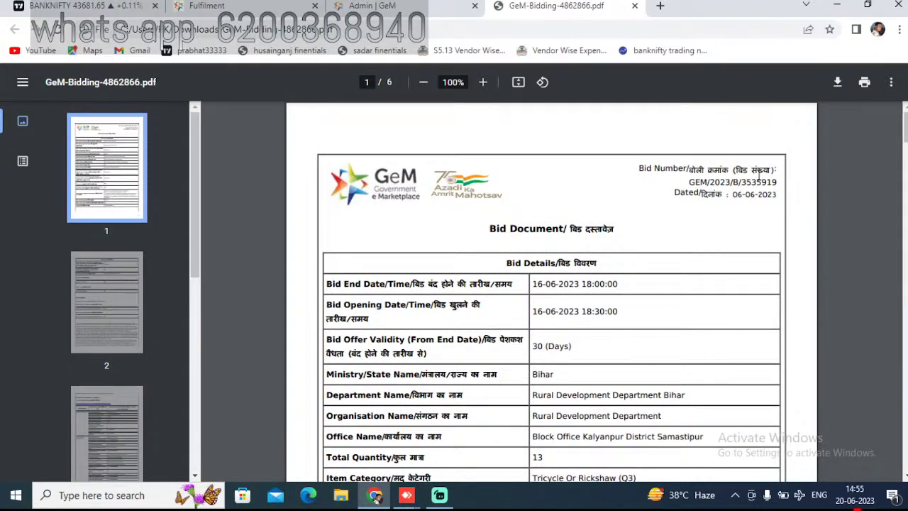
triple_click(750, 183)
key("ctrl+c")
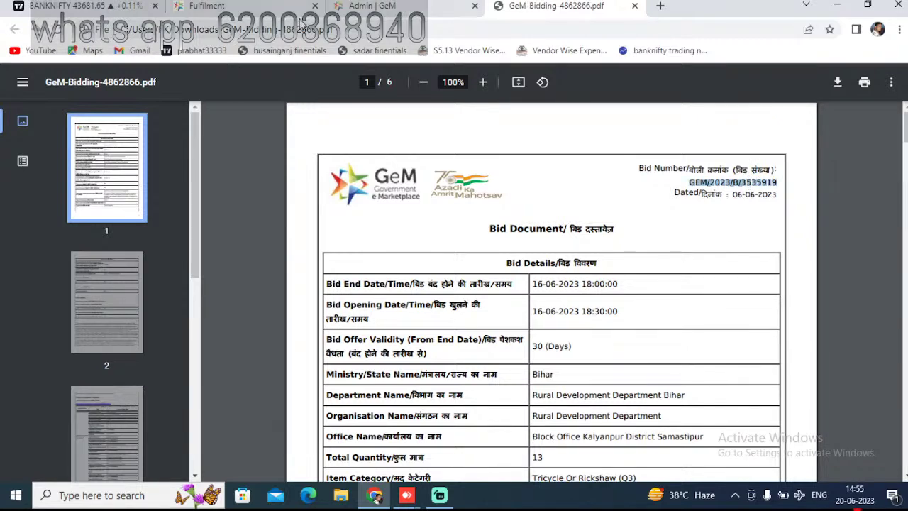
left_click(373, 5)
left_click(396, 425)
key("ctrl+v")
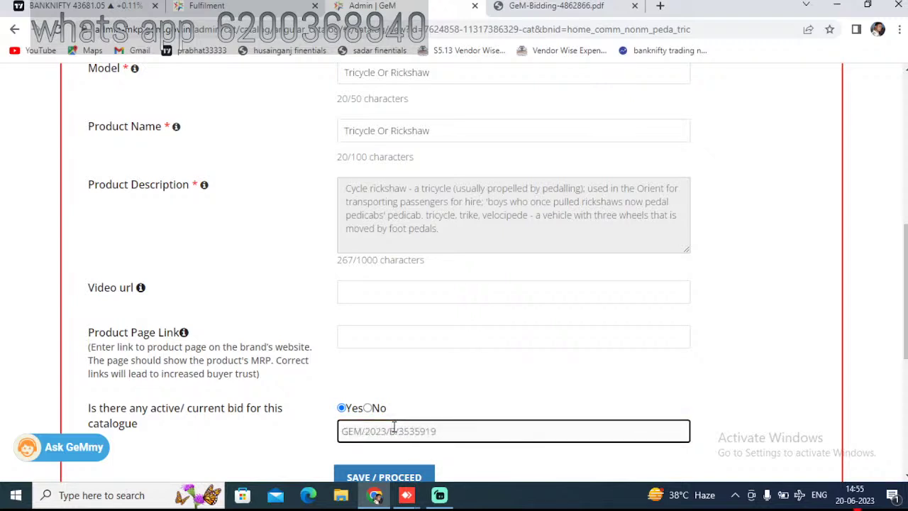
scroll(393, 425, "down", 1)
left_click(393, 416)
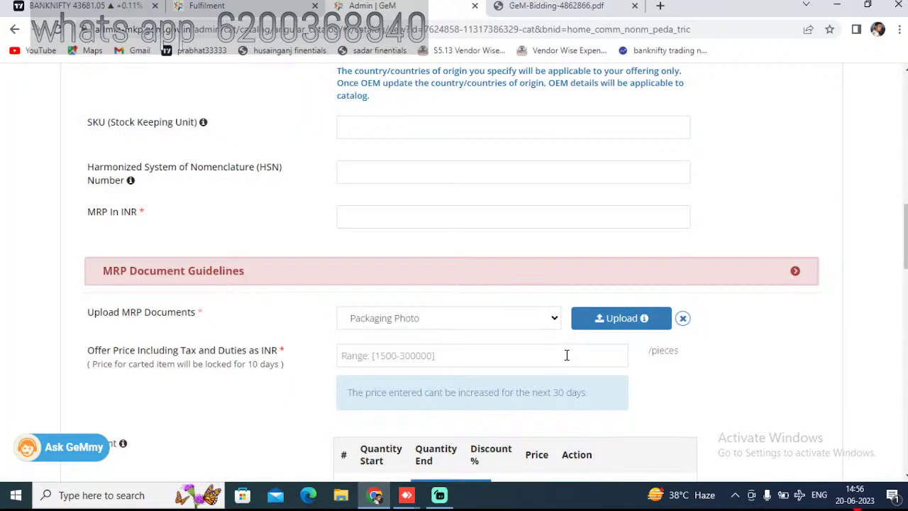
- Choose Resellers for Selling Product As in the Offering Quantity & Price section
scroll(517, 272, "up", 4)
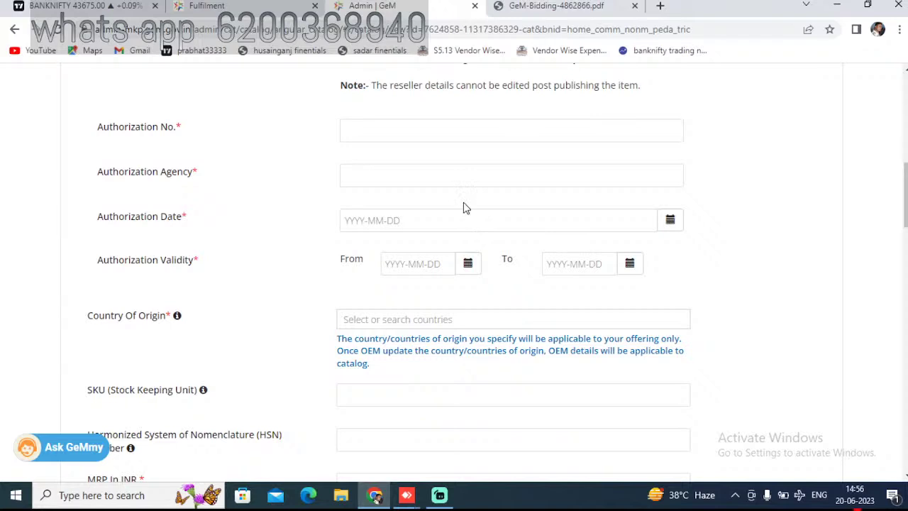
scroll(465, 207, "up", 2)
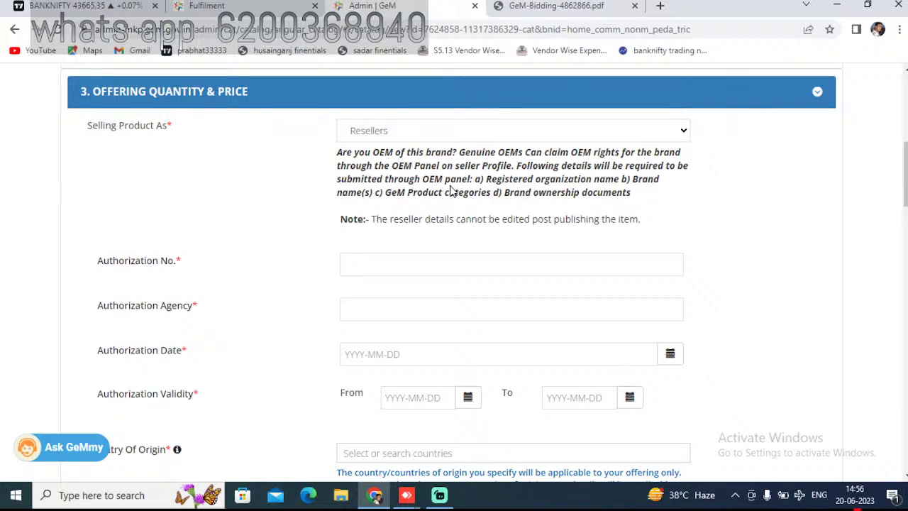
left_click(403, 132)
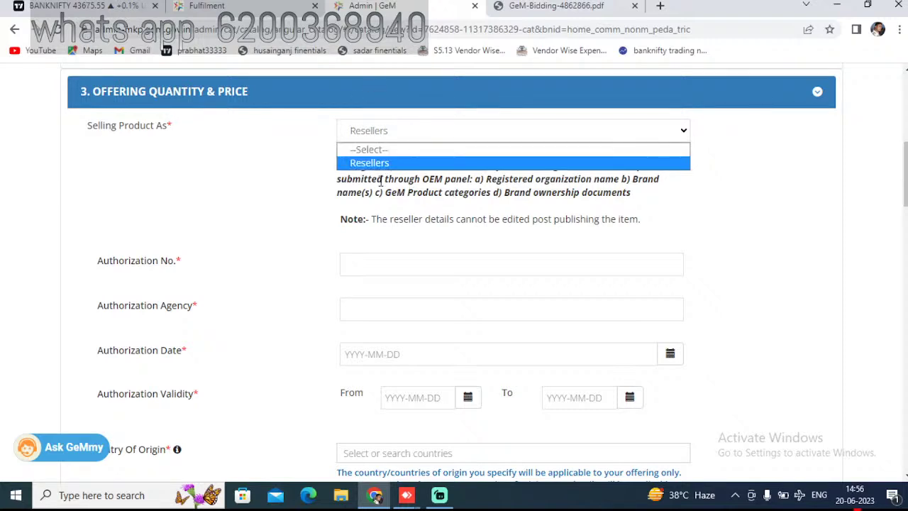
left_click(378, 163)
left_click_drag(379, 153, 383, 270)
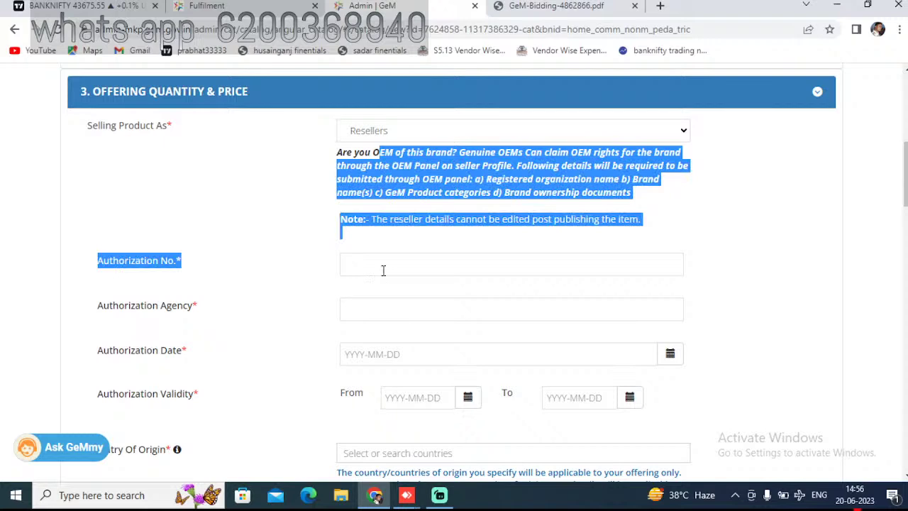
- Enter NA for both the Authorization No. and the Authorization Agency
left_click(383, 271)
type("na")
key("BackSpace")
key("BackSpace")
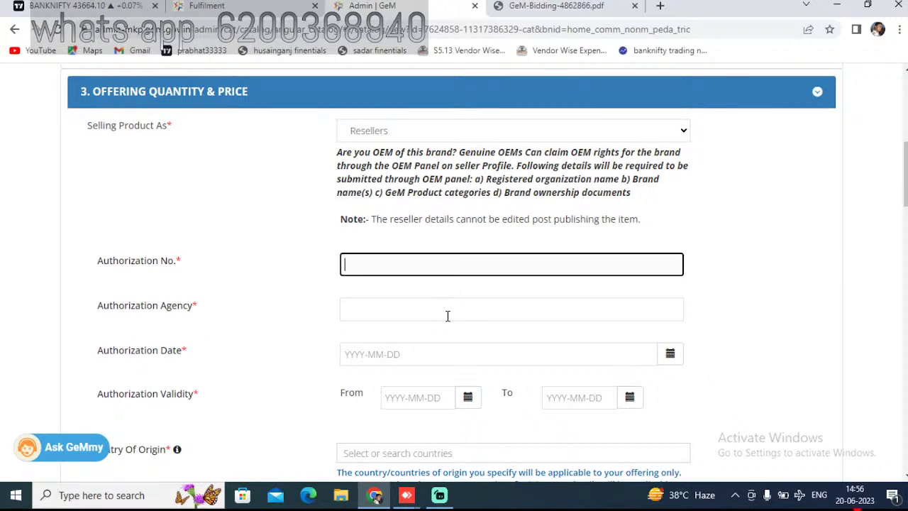
left_click(448, 316)
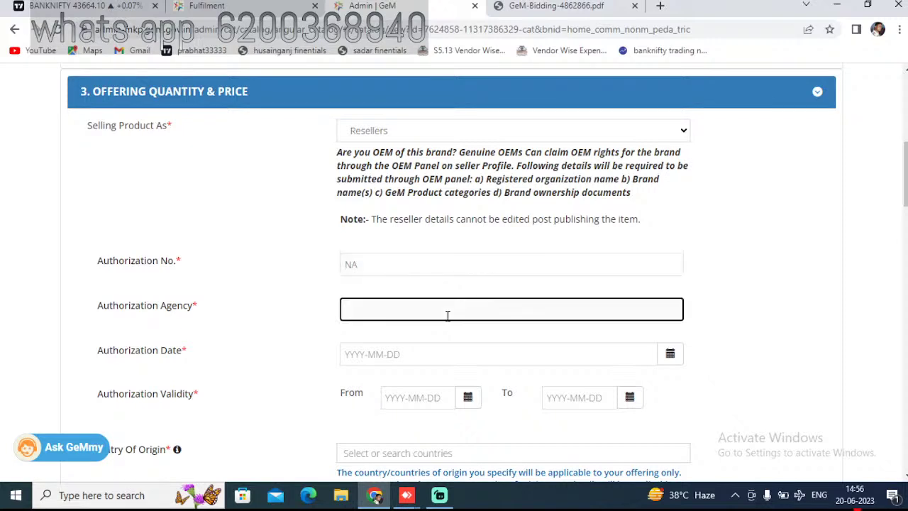
- Set the Authorization Date and the start of the Authorization Validity both to 2023-06-01
left_click(670, 353)
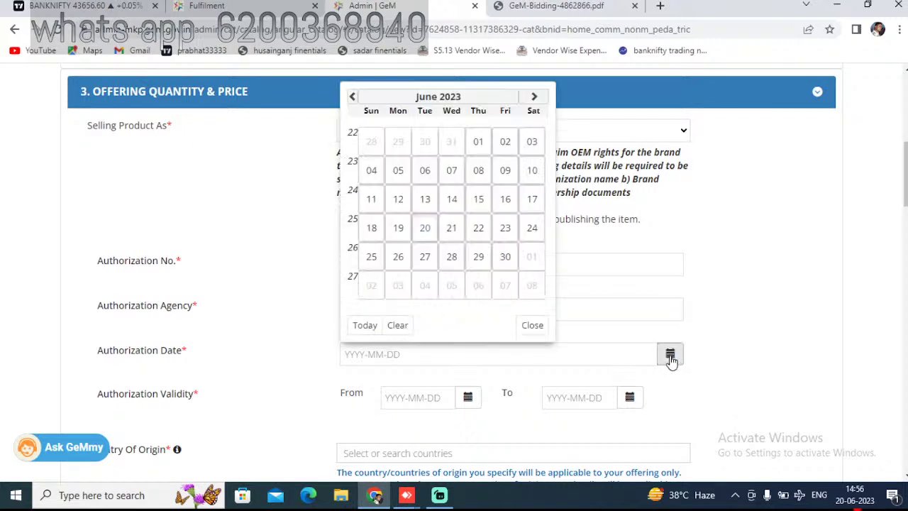
left_click(478, 142)
left_click(467, 397)
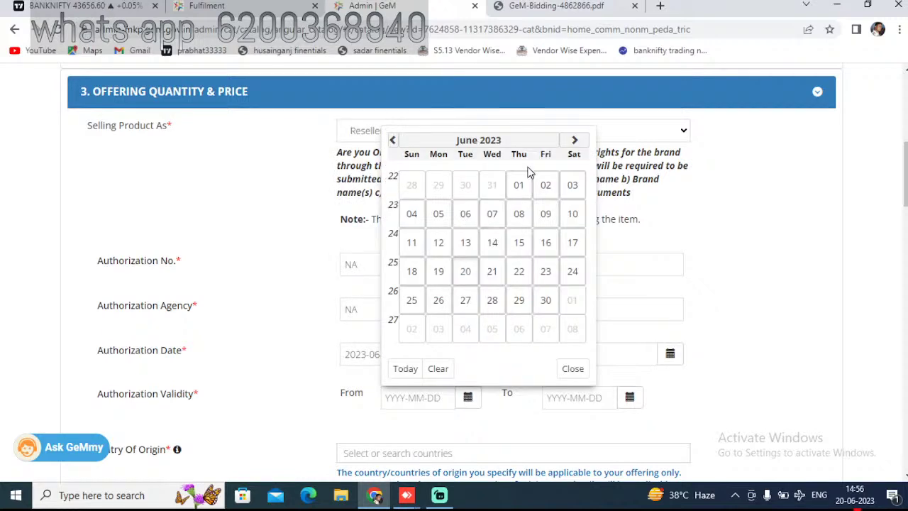
left_click(518, 186)
- Set the end date of the Authorization Validity to 2025-06-01
left_click(630, 398)
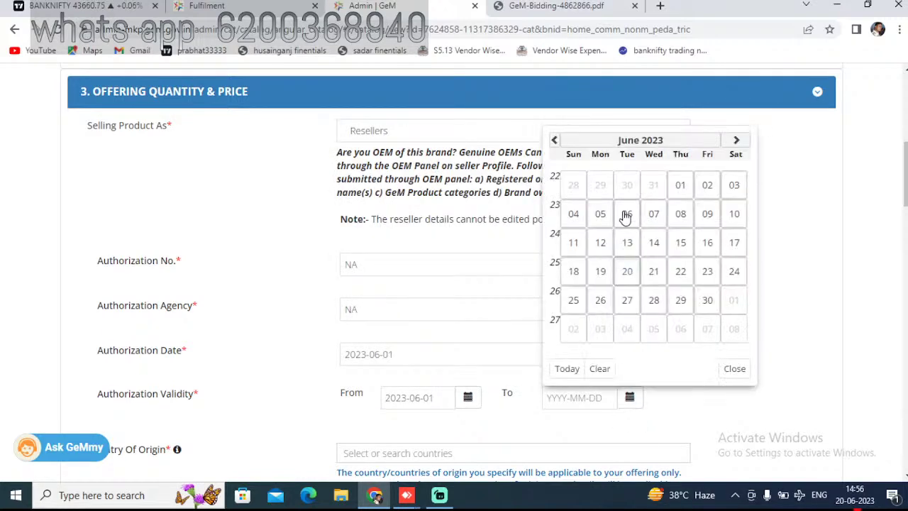
left_click(645, 145)
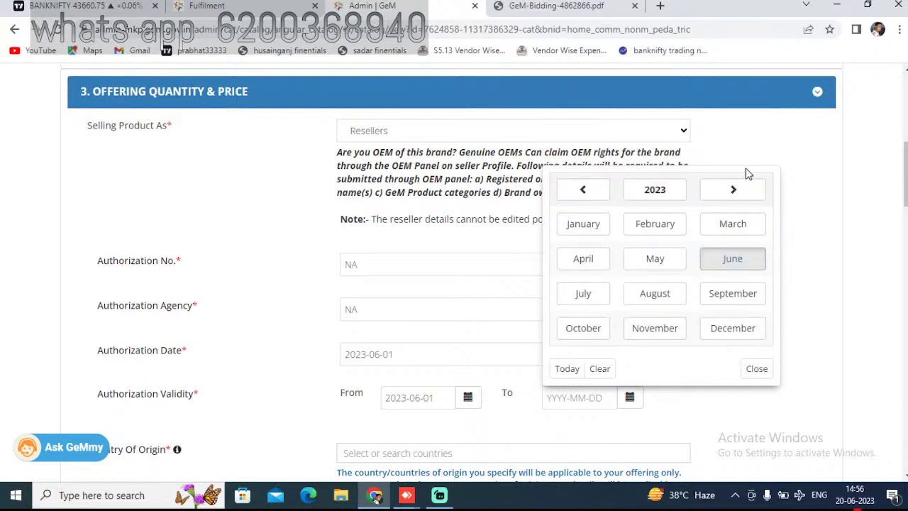
left_click(741, 195)
left_click(741, 195)
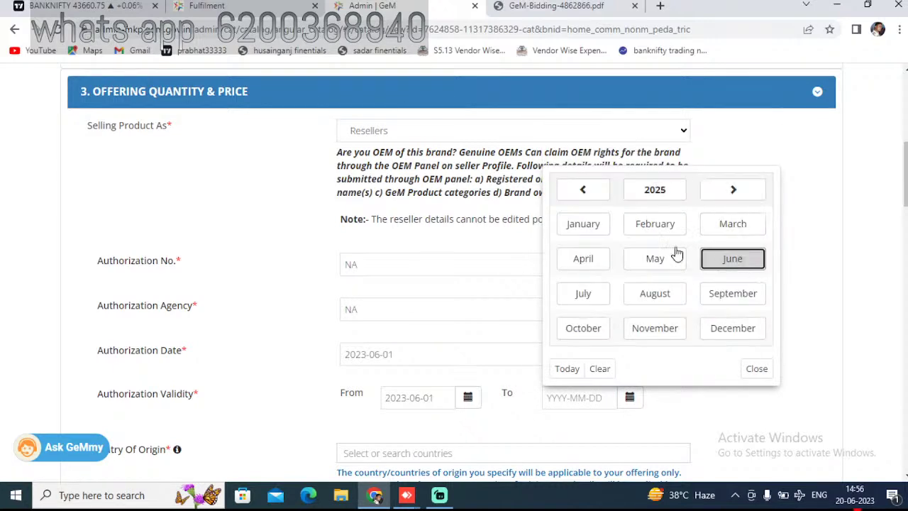
left_click(731, 259)
left_click(570, 183)
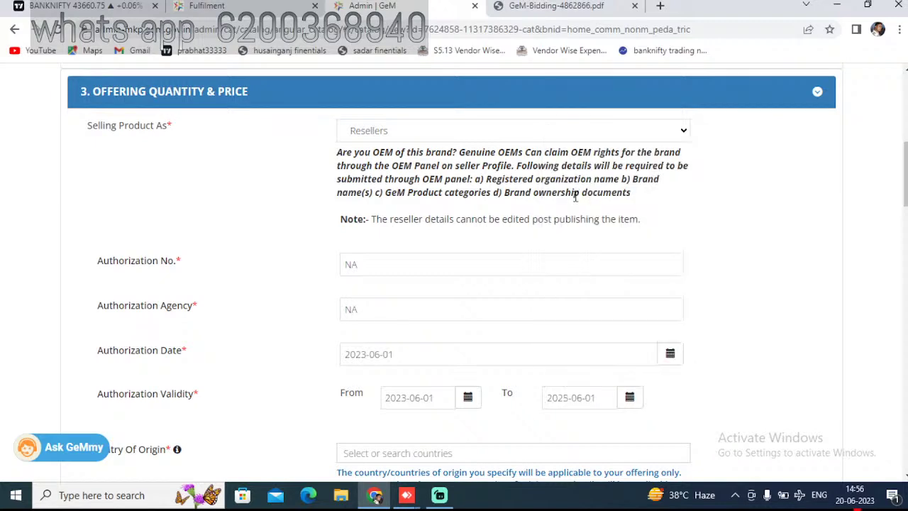
- Set the Country Of Origin to India and answer Yes to declaring local content under the PPP-MII Policy
scroll(464, 296, "down", 2)
scroll(464, 313, "down", 1)
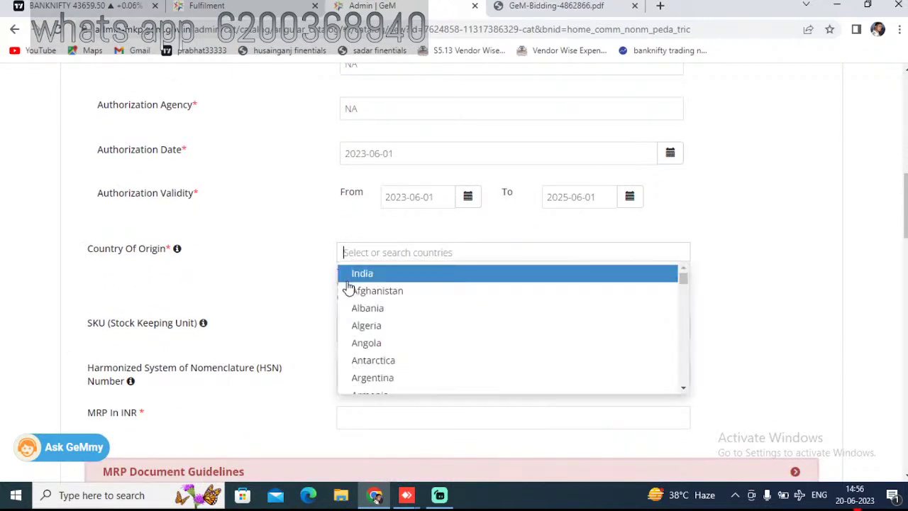
left_click(348, 276)
scroll(281, 259, "down", 1)
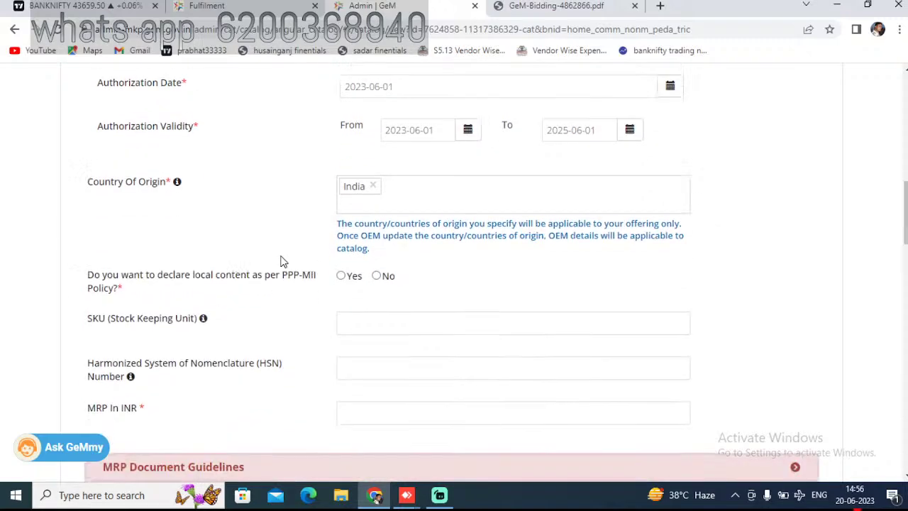
left_click(341, 276)
- Set the Local Content percentage to 100
scroll(361, 291, "down", 2)
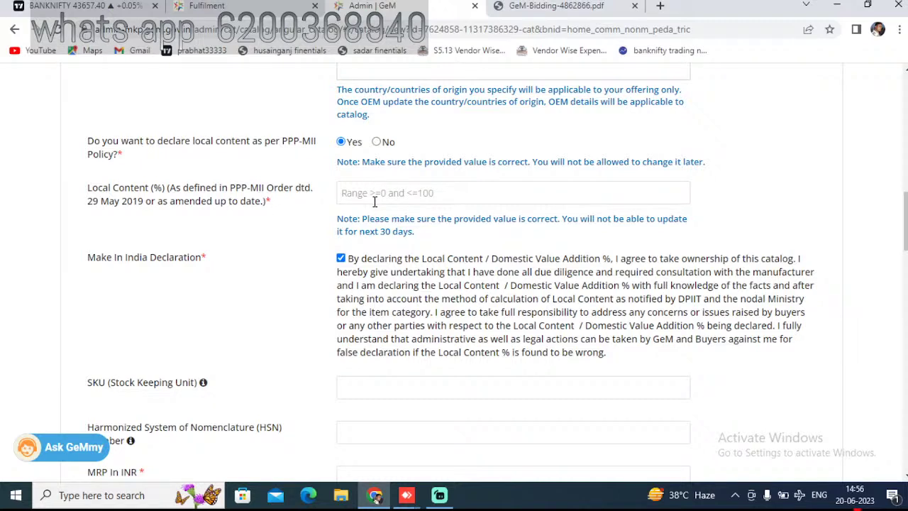
left_click(375, 196)
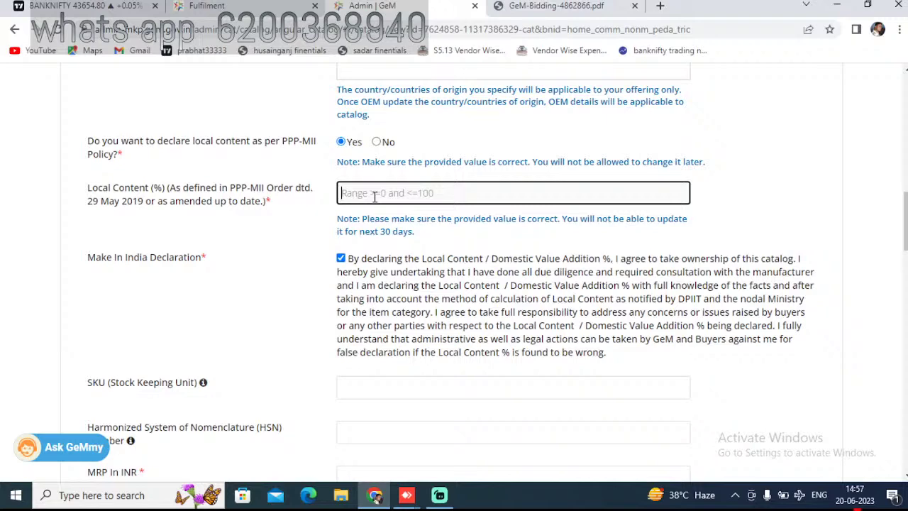
scroll(375, 197, "up", 2)
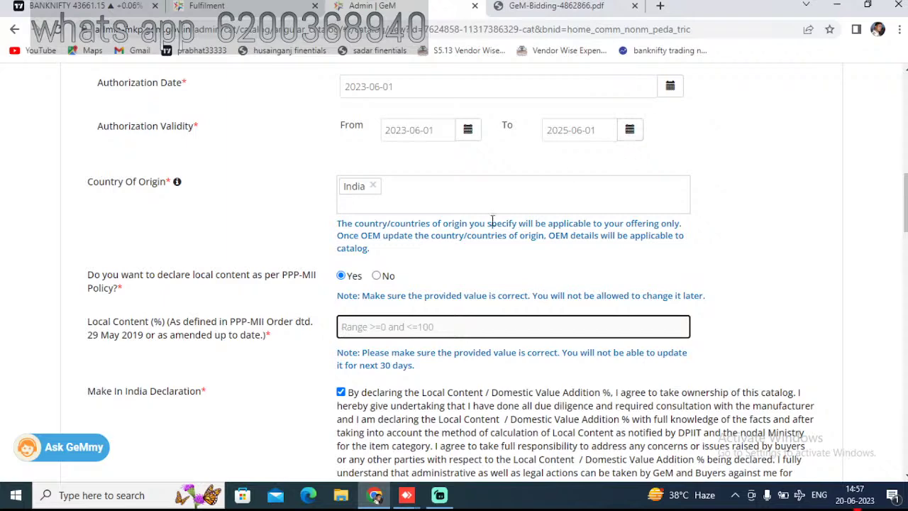
type("100")
- Enter 20000 as the MRP In INR
scroll(365, 323, "down", 4)
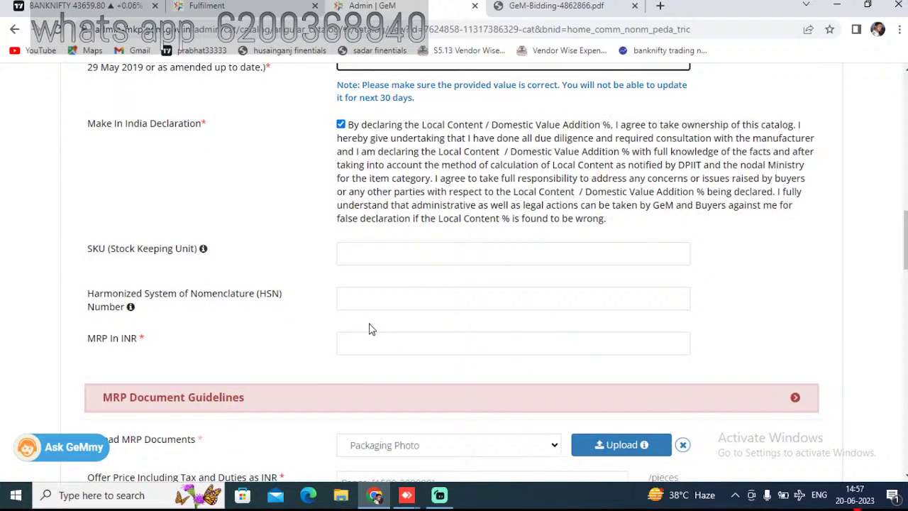
left_click(367, 342)
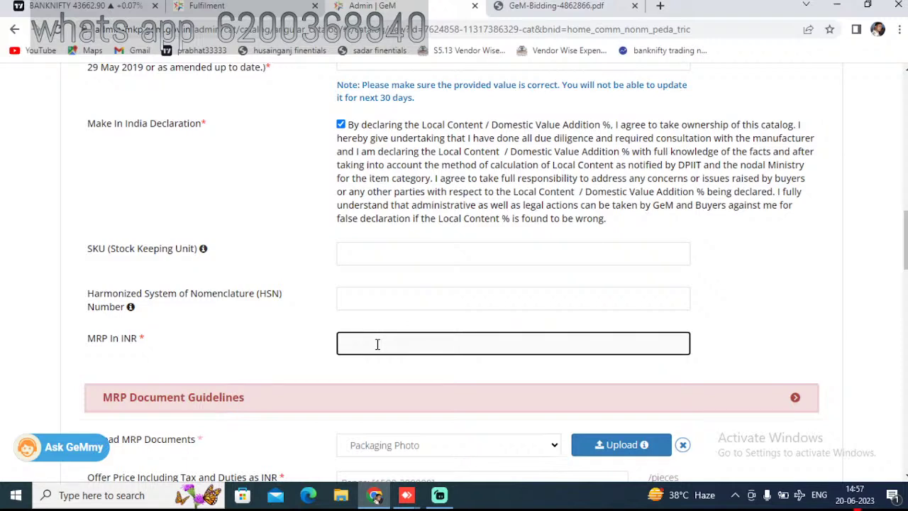
type("20000")
scroll(436, 376, "down", 1)
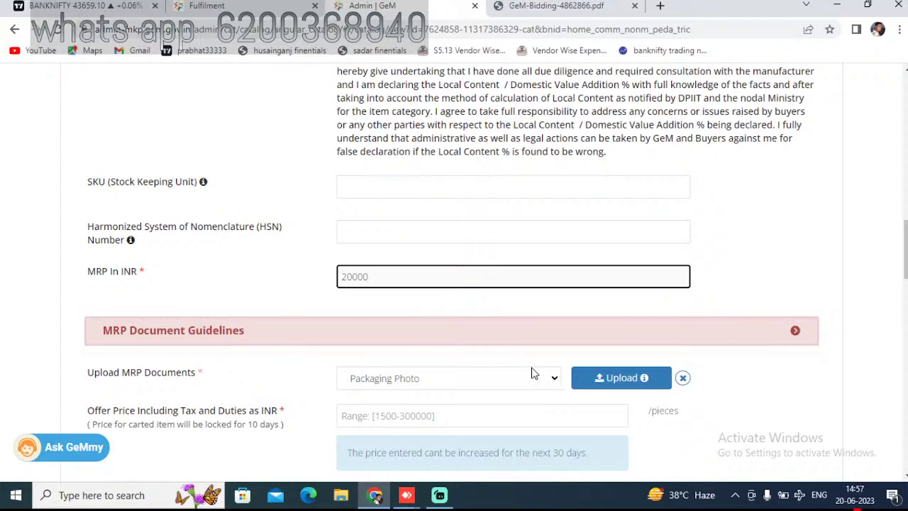
- Check the required Tricycle Or Rickshaw quantity in the bid document and replace the MRP In INR with 260000
left_click(551, 17)
scroll(596, 264, "down", 3)
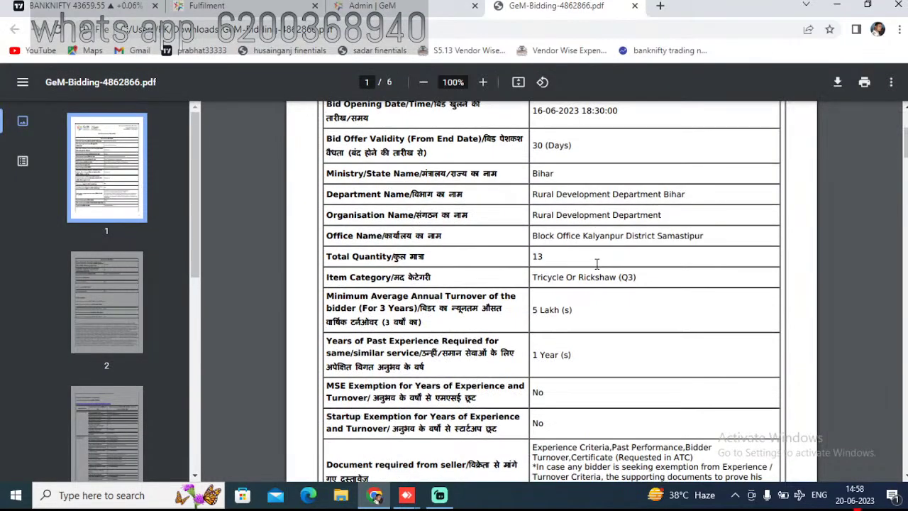
scroll(597, 264, "down", 10)
scroll(596, 264, "down", 10)
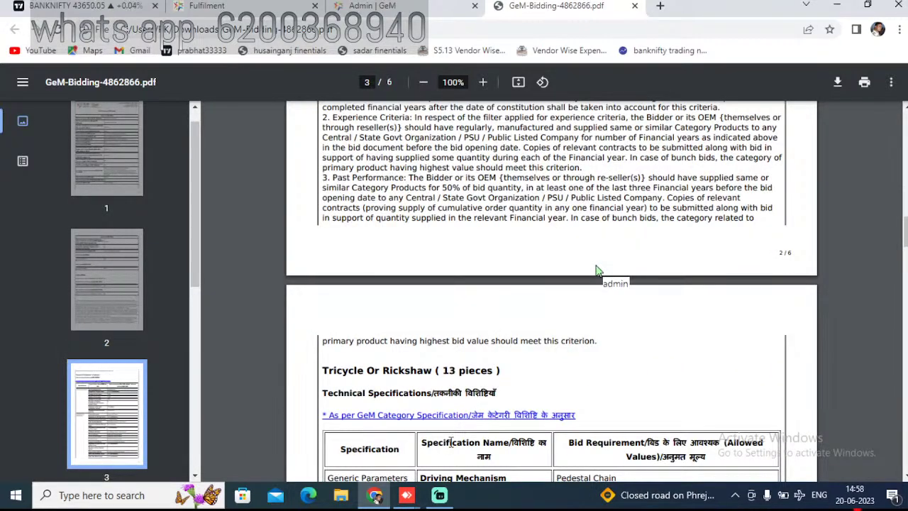
scroll(454, 390, "down", 2)
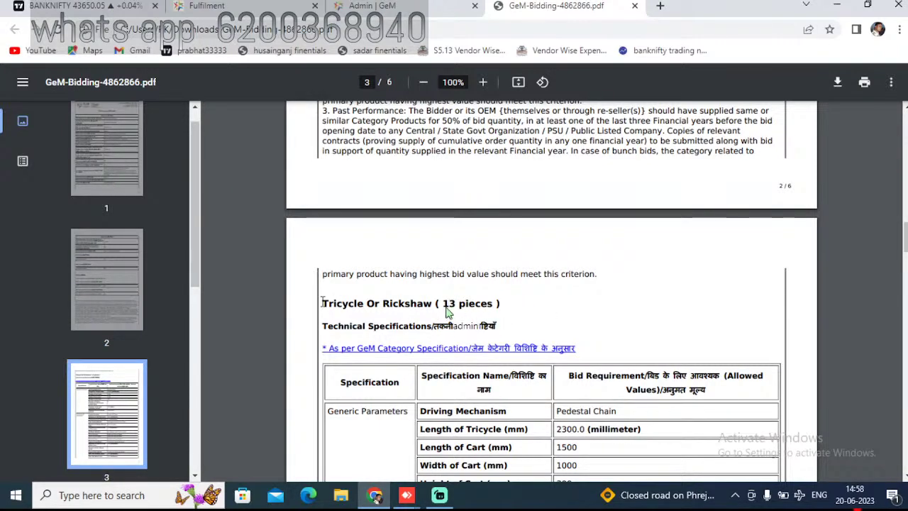
left_click(402, 7)
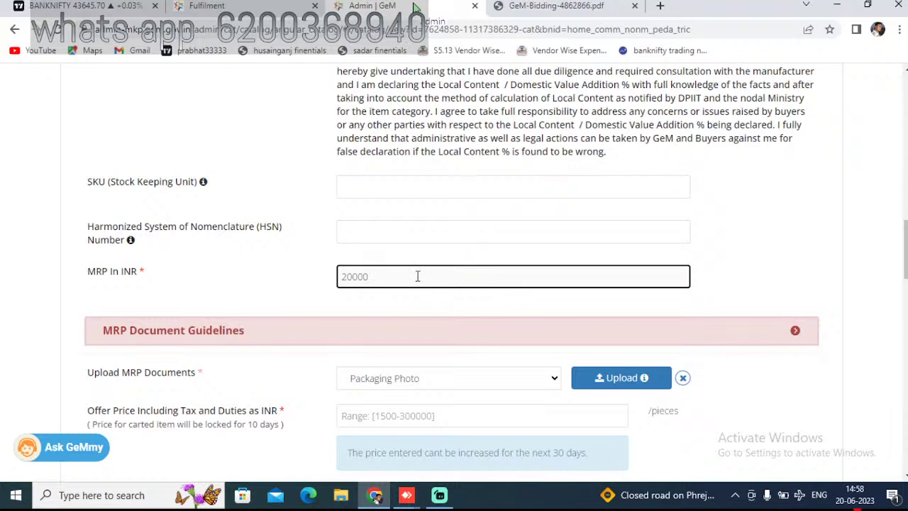
left_click_drag(417, 276, 260, 283)
key("BackSpace")
type("260000")
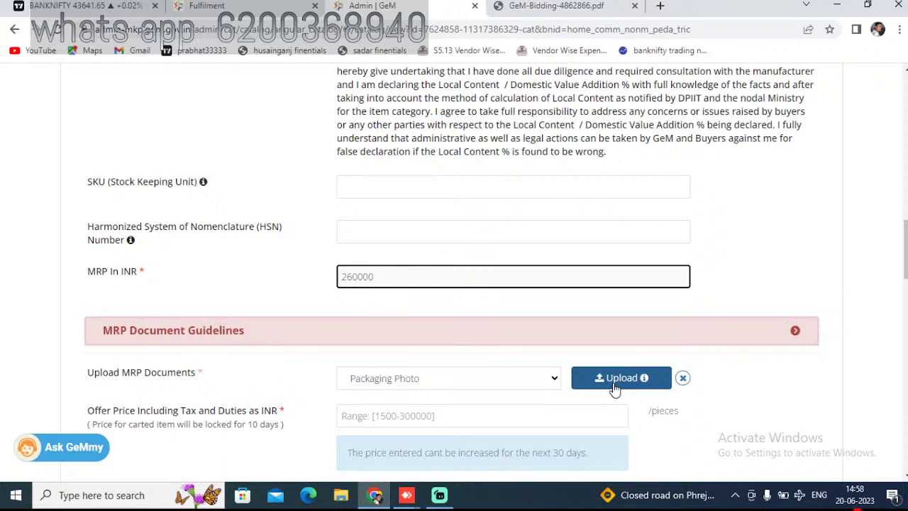
- Open WhatsApp Web in a new browser tab
left_click(661, 5)
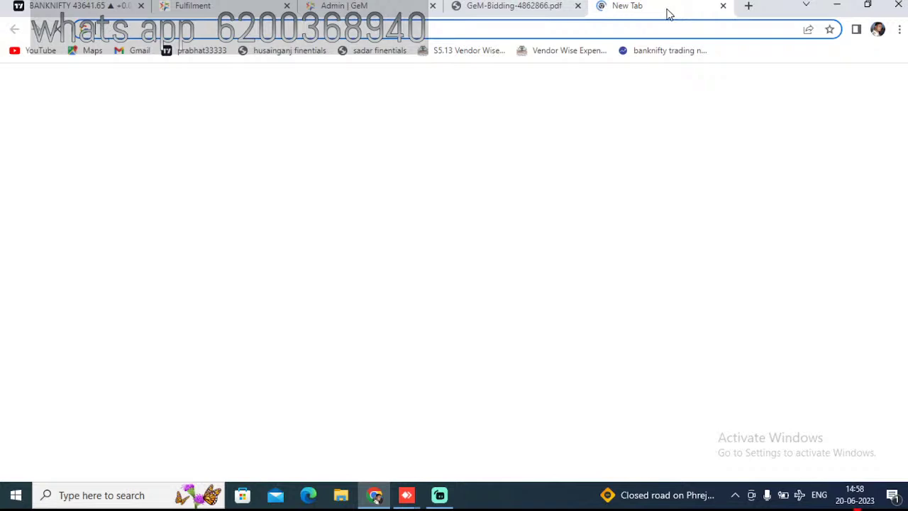
type("W")
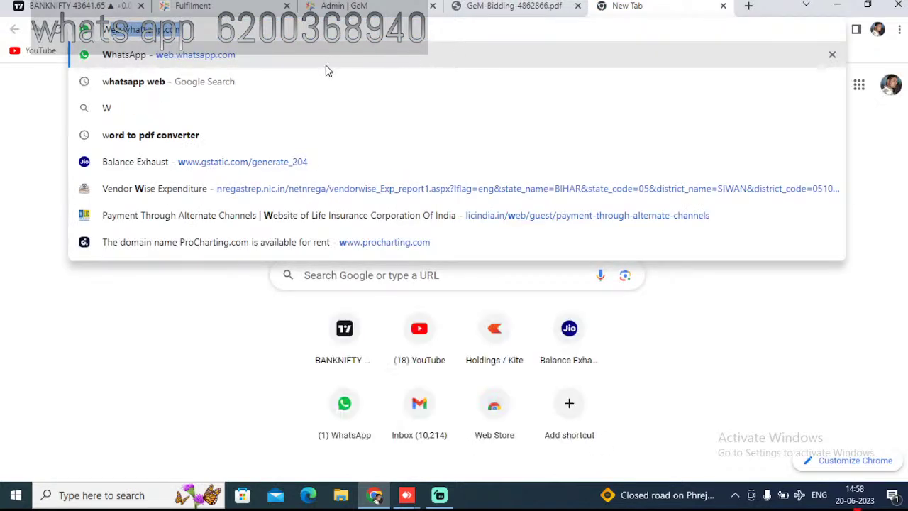
left_click(321, 59)
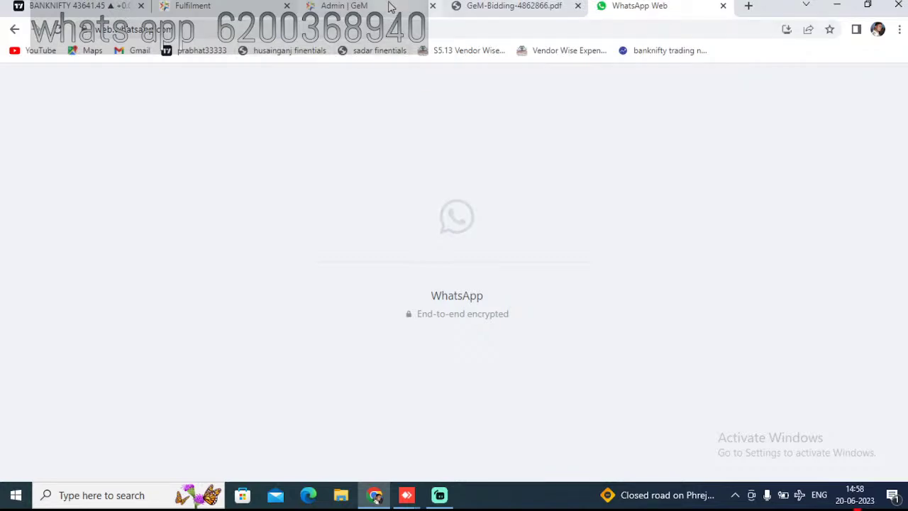
left_click(498, 7)
left_click(361, 7)
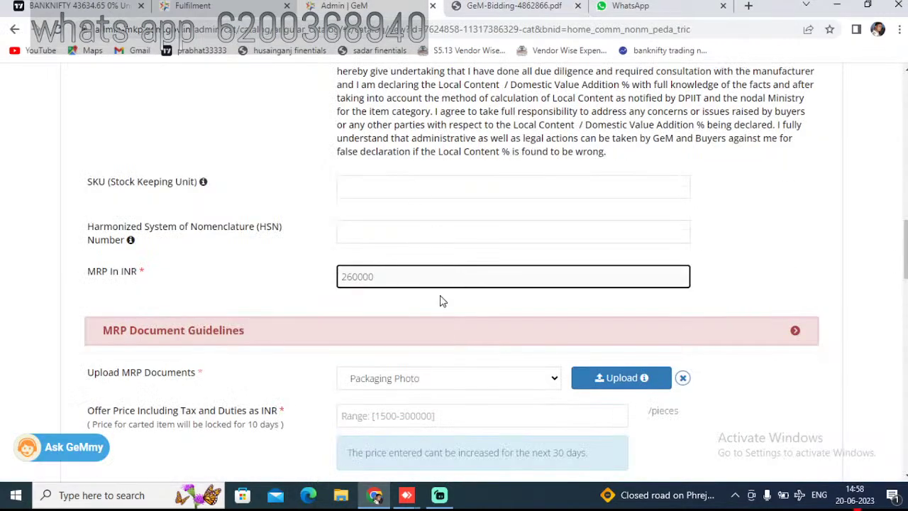
left_click(598, 379)
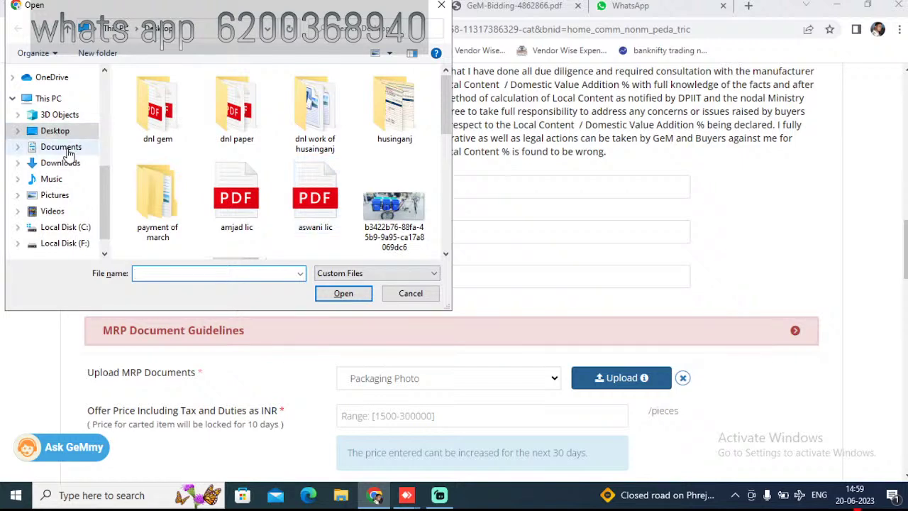
left_click(60, 163)
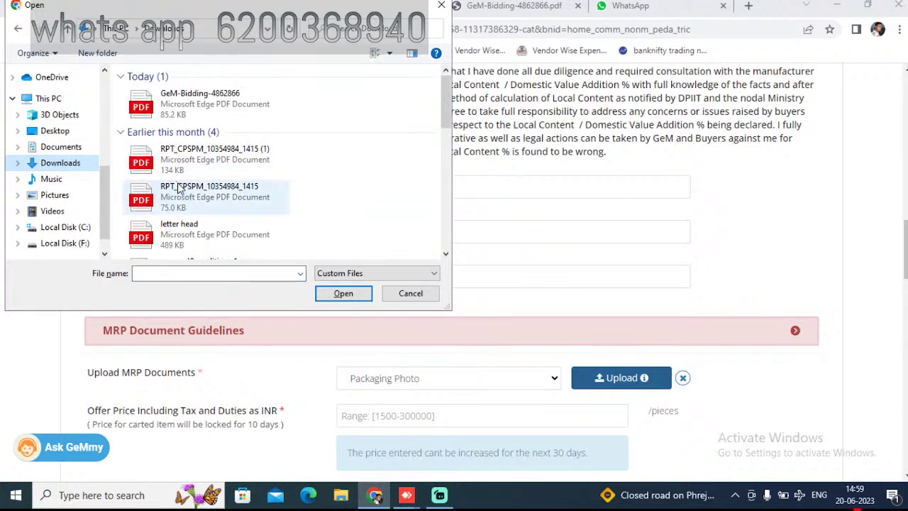
scroll(186, 186, "down", 4)
scroll(188, 186, "down", 5)
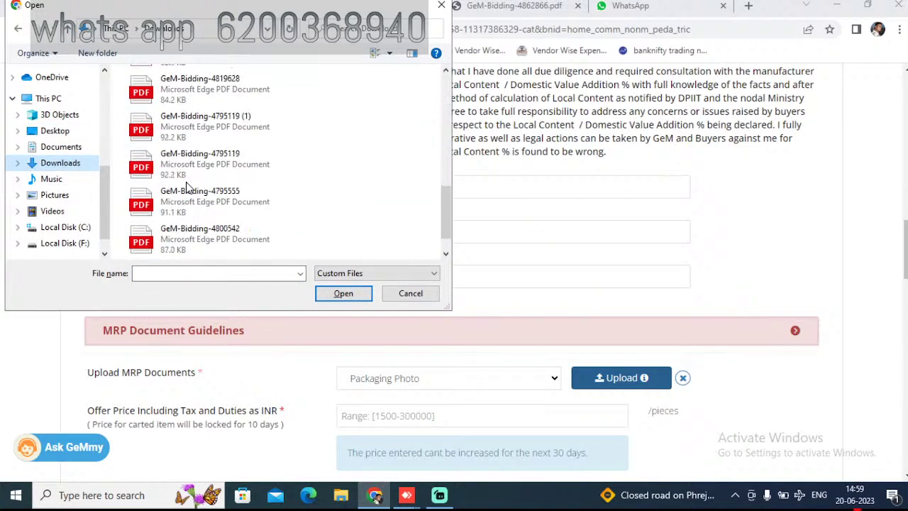
left_click(441, 5)
- Switch to WhatsApp Web, search for the GeM technical support contact by name and open that chat
left_click(653, 5)
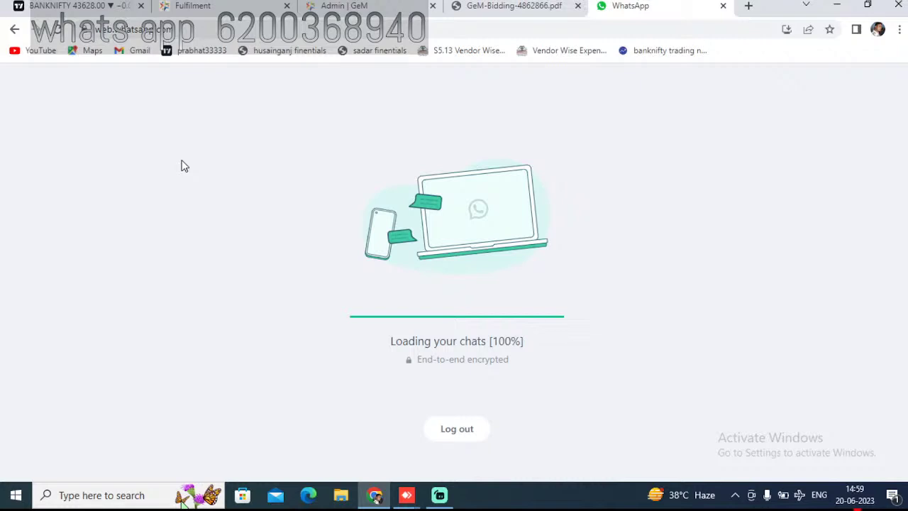
type("KIR")
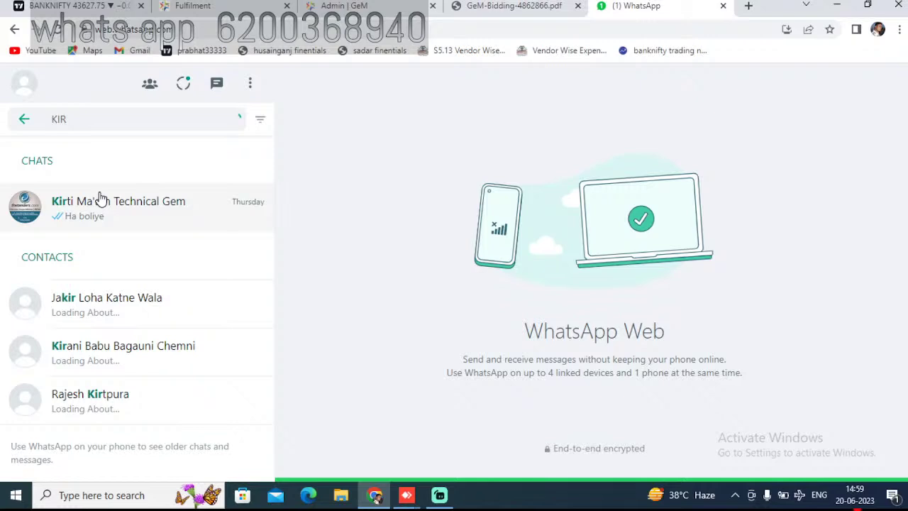
left_click(99, 198)
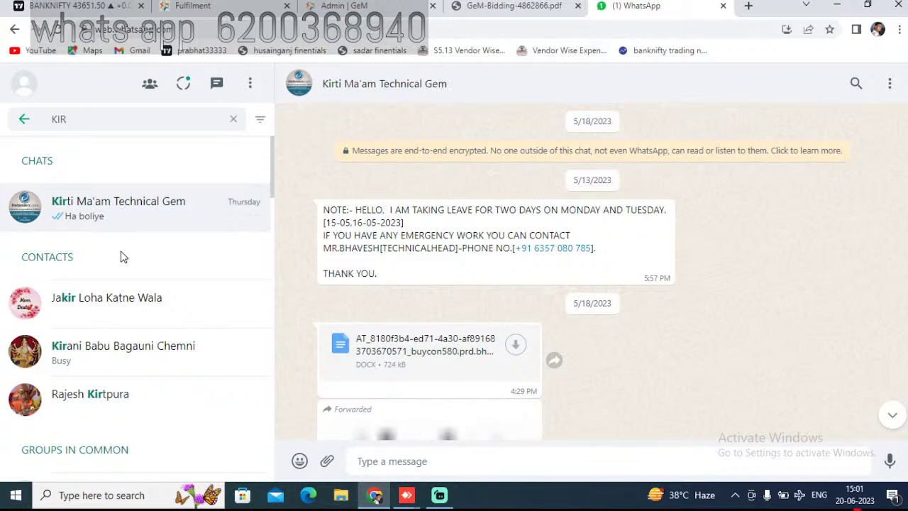
- Open the Zem portal handling group chat and download the forwarded side-view photo of the tricycle with blue bins
left_click(23, 119)
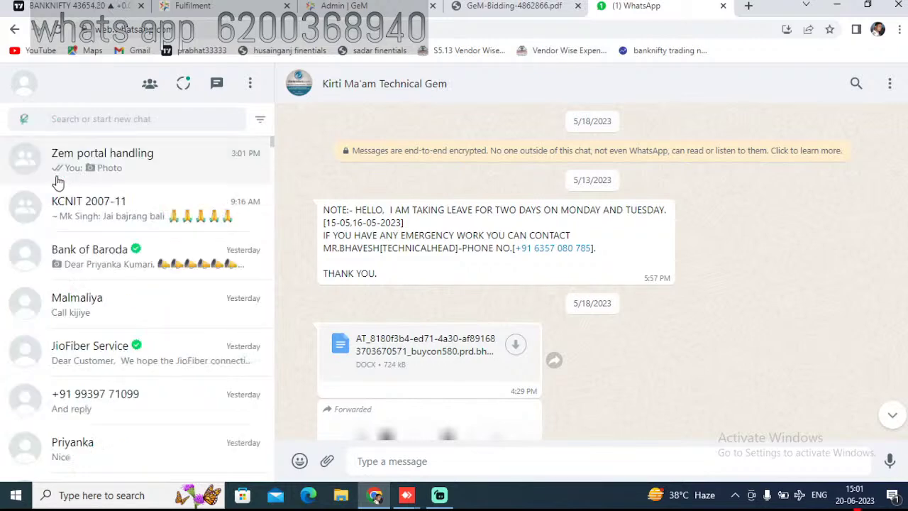
left_click(110, 166)
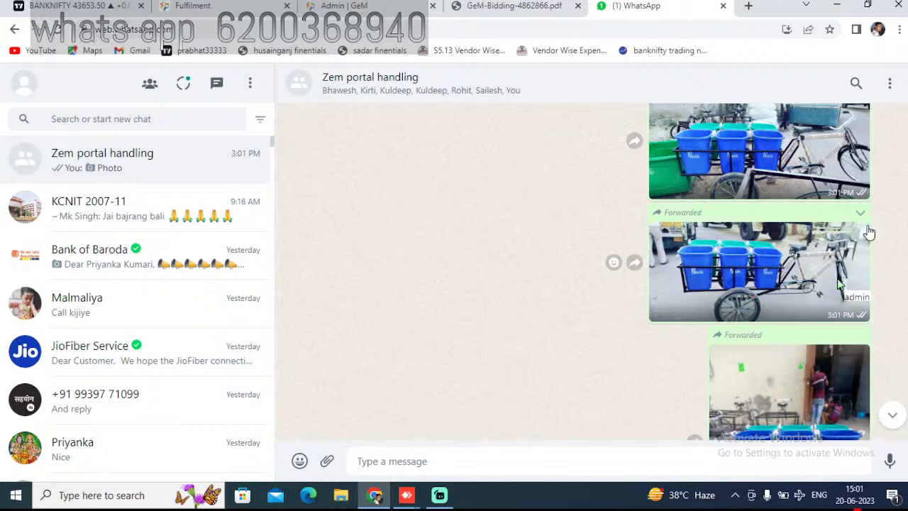
left_click(859, 214)
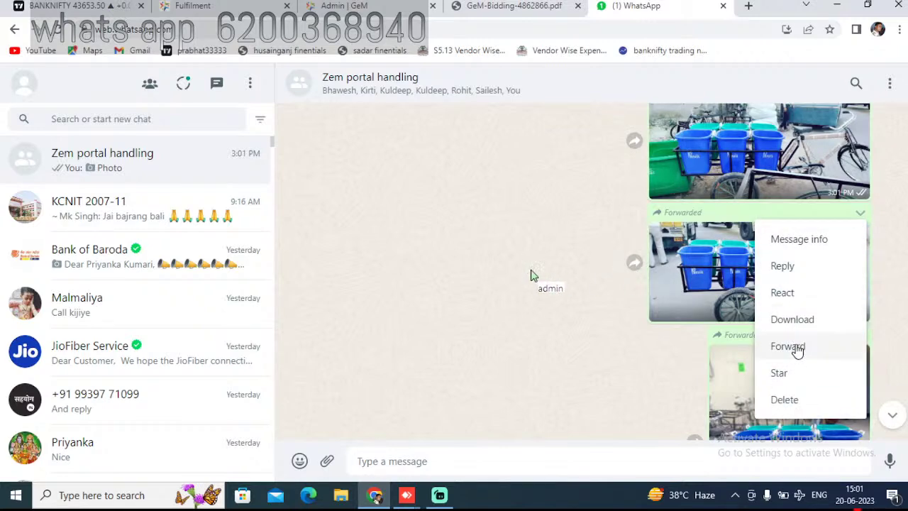
left_click(803, 319)
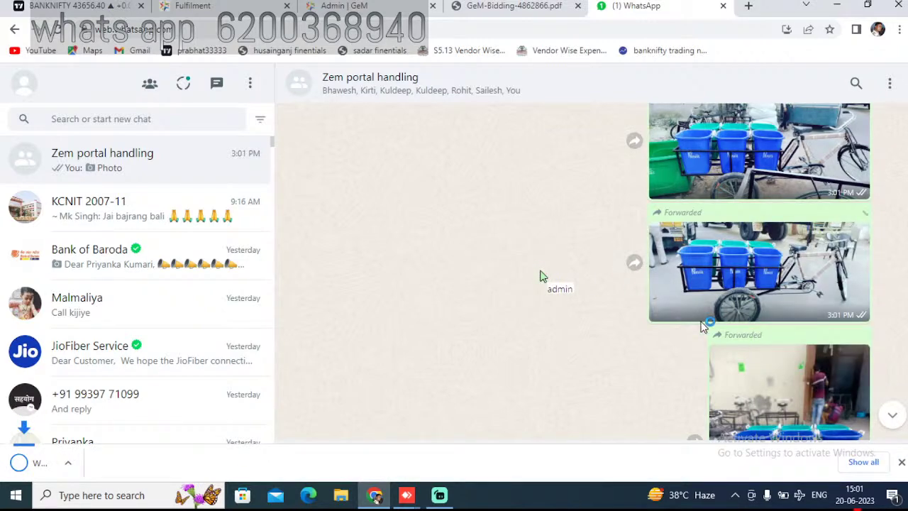
- Check the GeM offering form, return to the WhatsApp group and look through the forwarded tricycle photos
left_click(367, 5)
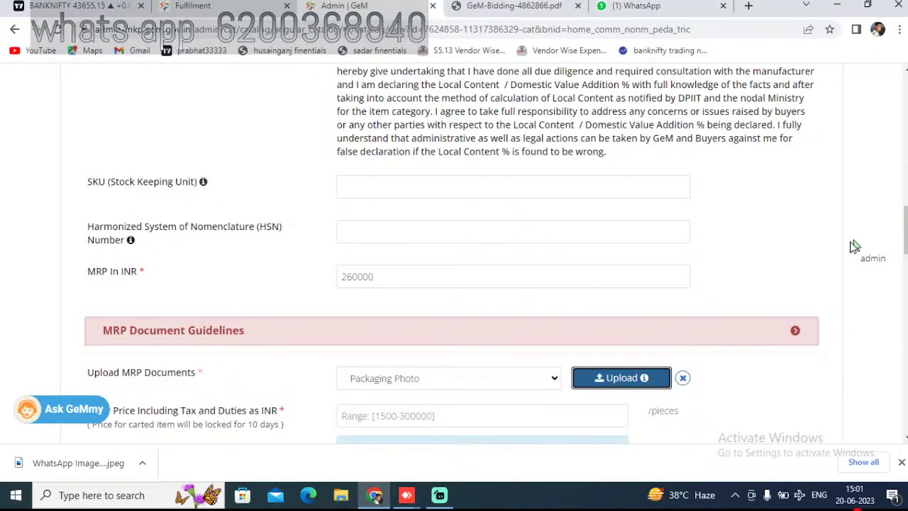
left_click(628, 6)
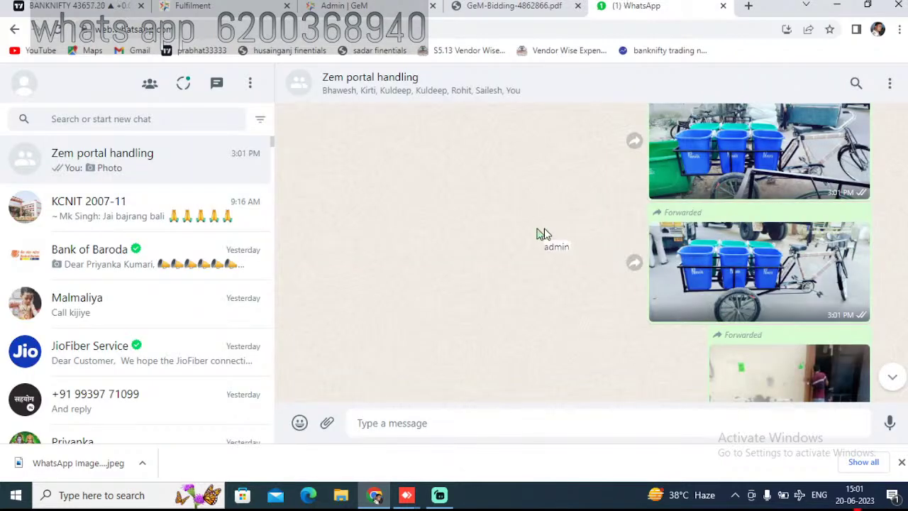
scroll(817, 236, "up", 2)
scroll(817, 236, "up", 1)
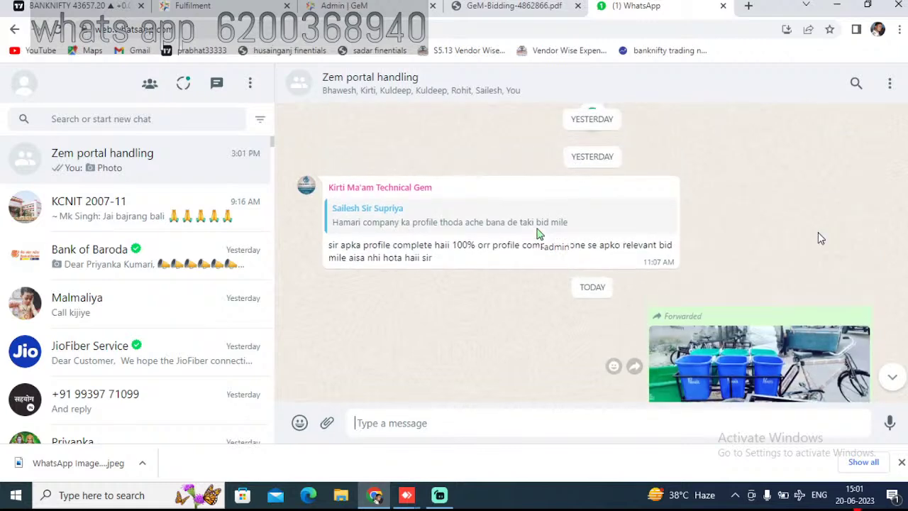
scroll(817, 237, "down", 2)
scroll(819, 240, "down", 1)
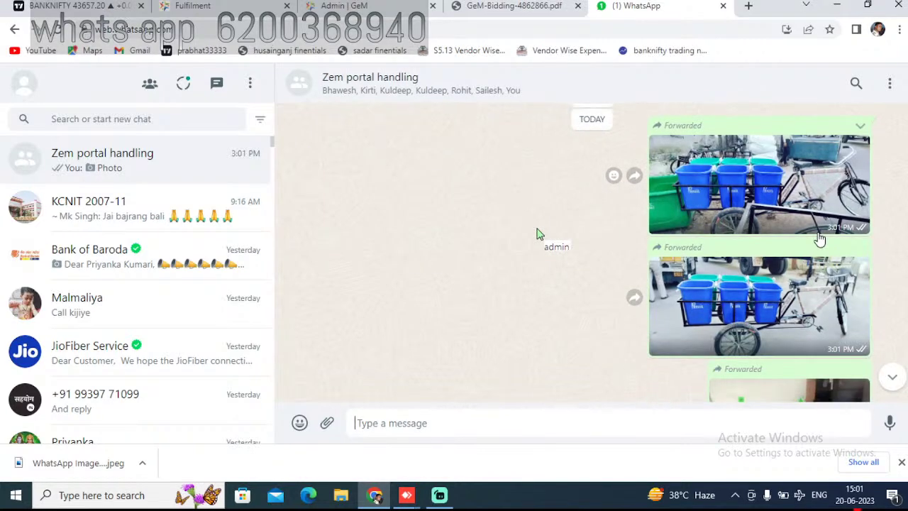
scroll(818, 239, "down", 2)
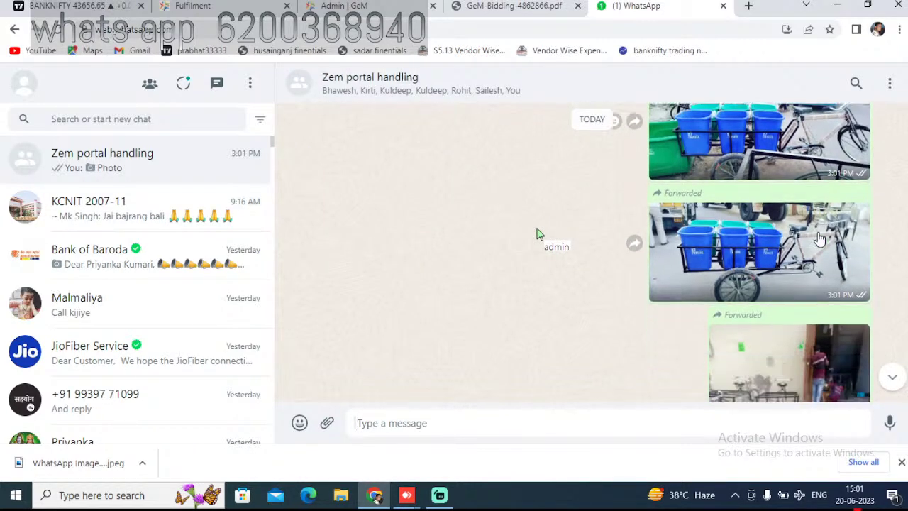
scroll(817, 234, "down", 1)
scroll(818, 234, "up", 2)
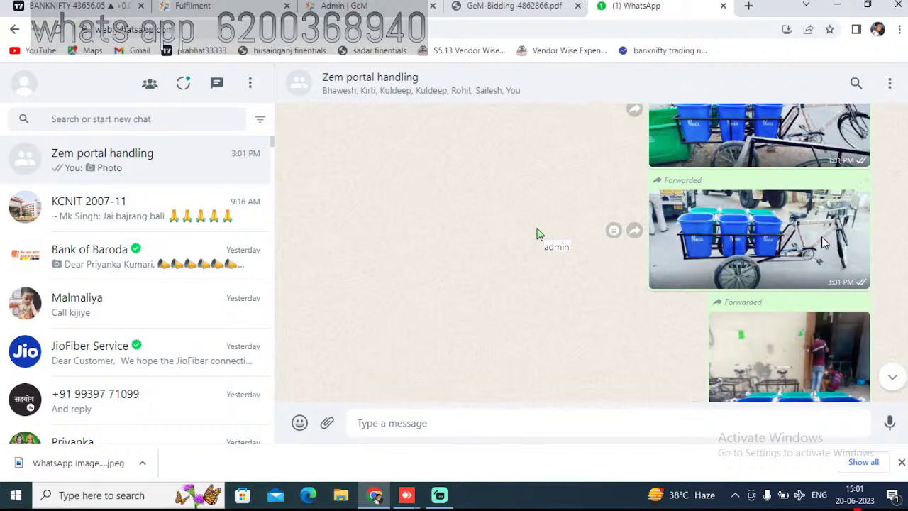
- Back in the GeM offering form, upload WhatsApp Image 2023-06-20 at 3.01.05 PM.jpeg as the Packaging Photo MRP document
left_click(344, 5)
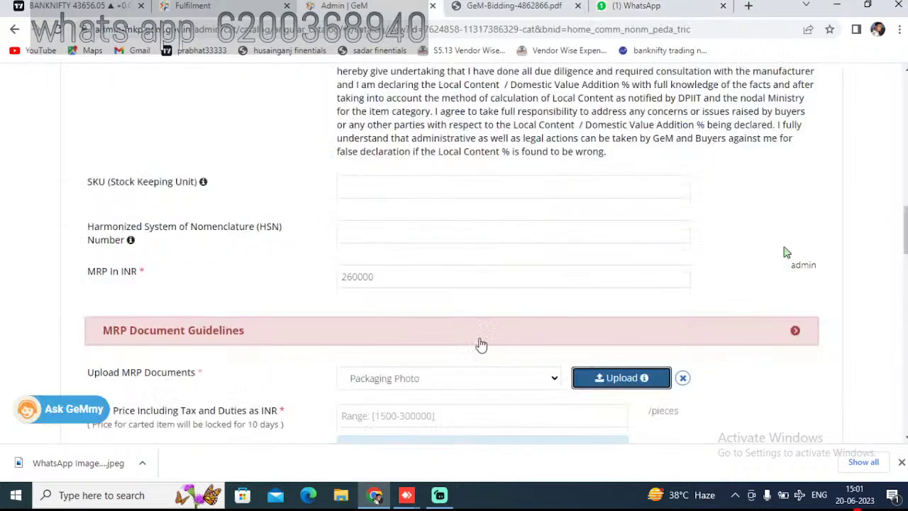
left_click(601, 381)
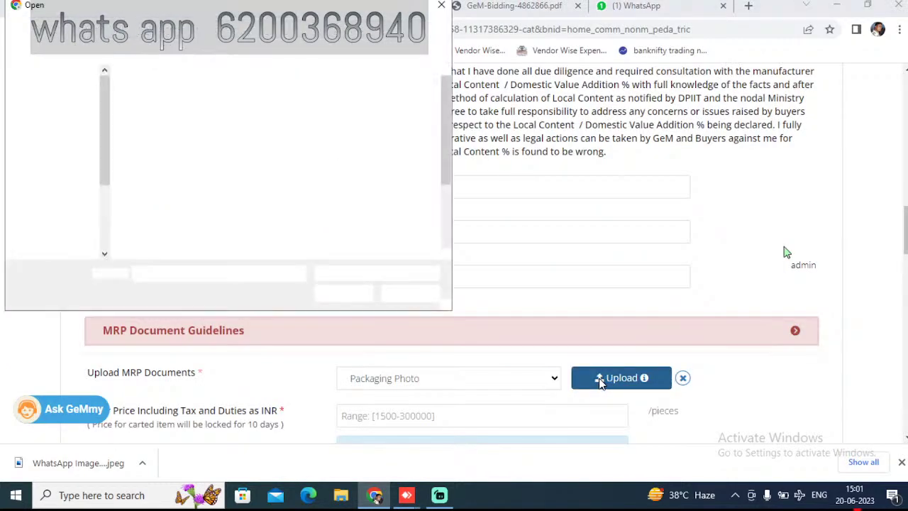
left_click(66, 168)
left_click(190, 104)
double_click(190, 104)
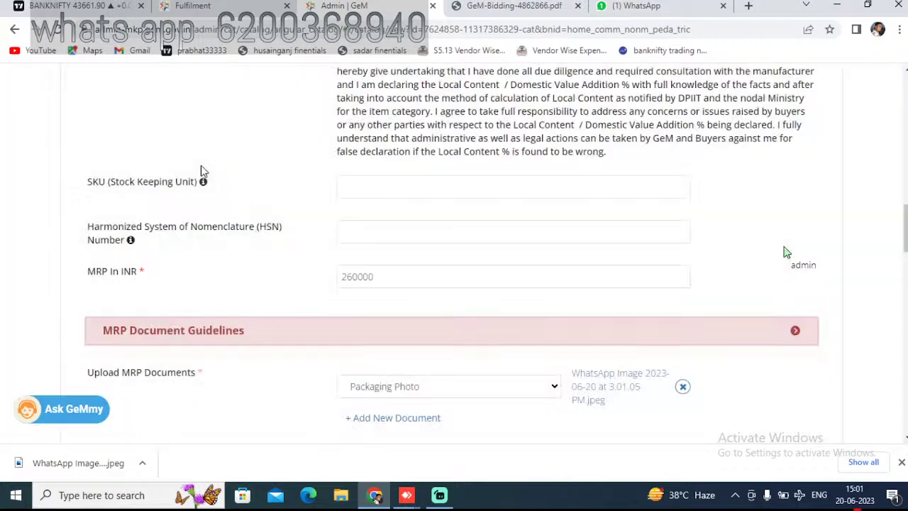
- Set the Offer Price Including Tax and Duties as INR to 20000 per piece
scroll(786, 253, "down", 2)
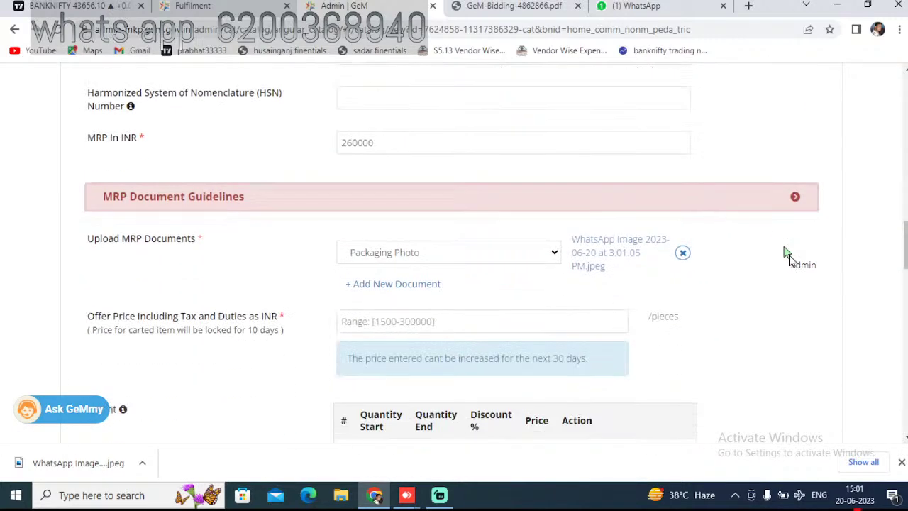
left_click(342, 320)
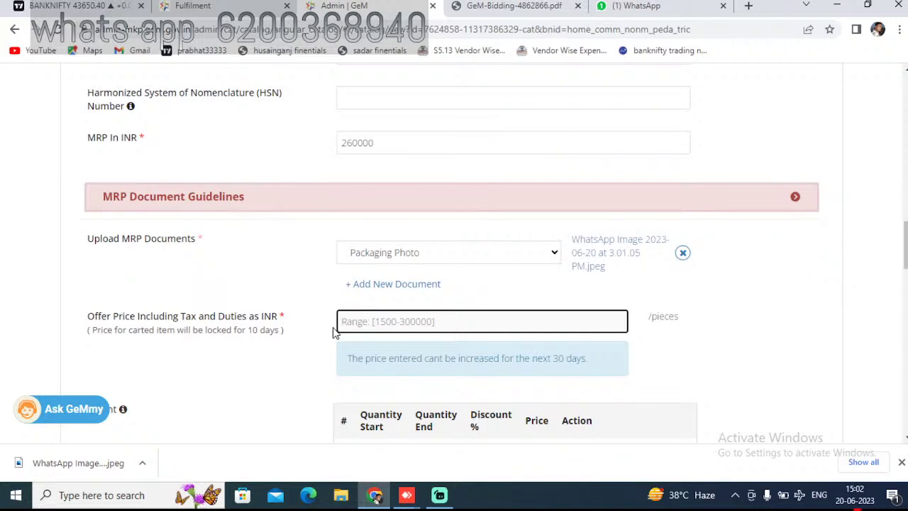
type("200")
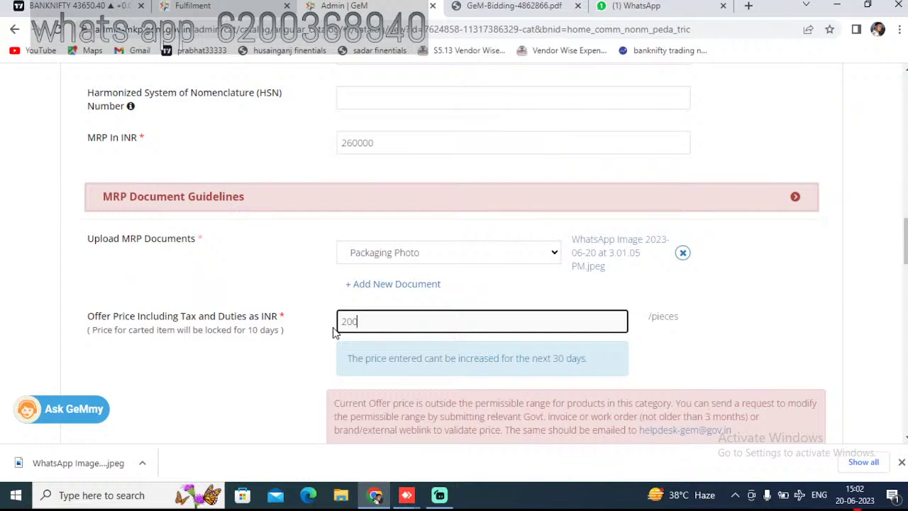
type("00")
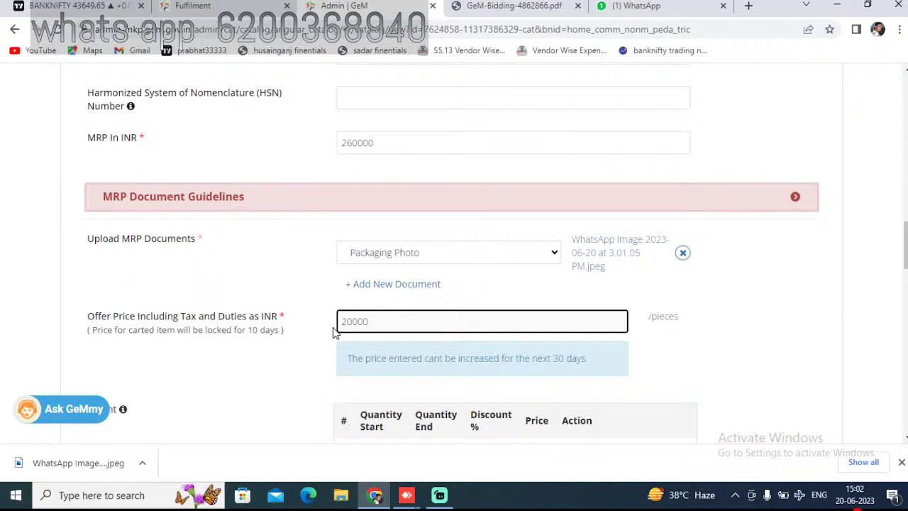
left_click(275, 374)
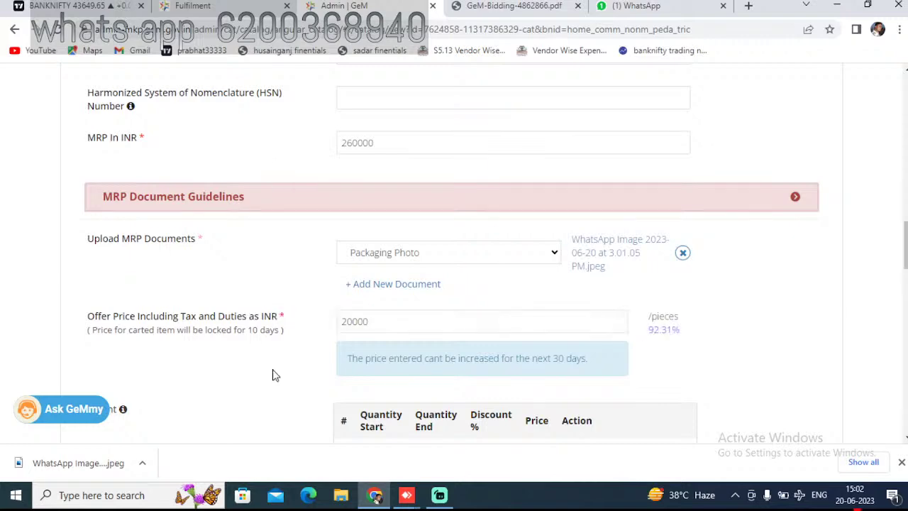
- Refer to the bid document and select Bihar as the delivery state for the offering
scroll(223, 348, "down", 6)
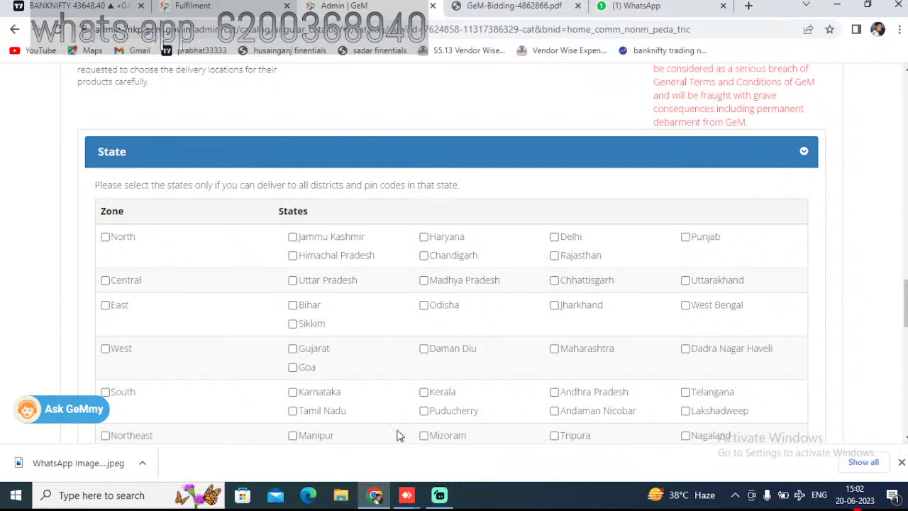
left_click(528, 8)
left_click(386, 7)
left_click(292, 305)
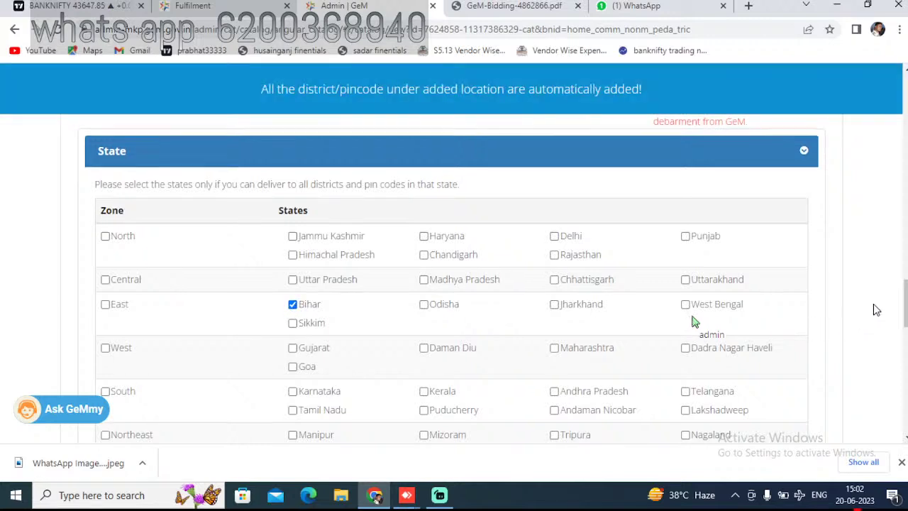
- Set the current stock to 20, the minimum quantity per consignee to 13 and the lead time for direct purchase to 10
scroll(875, 310, "down", 5)
scroll(518, 282, "down", 2)
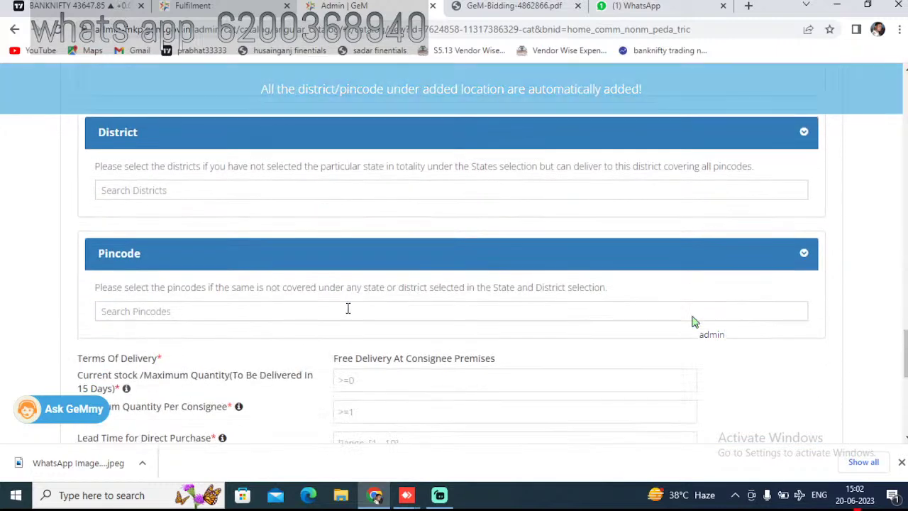
left_click(380, 316)
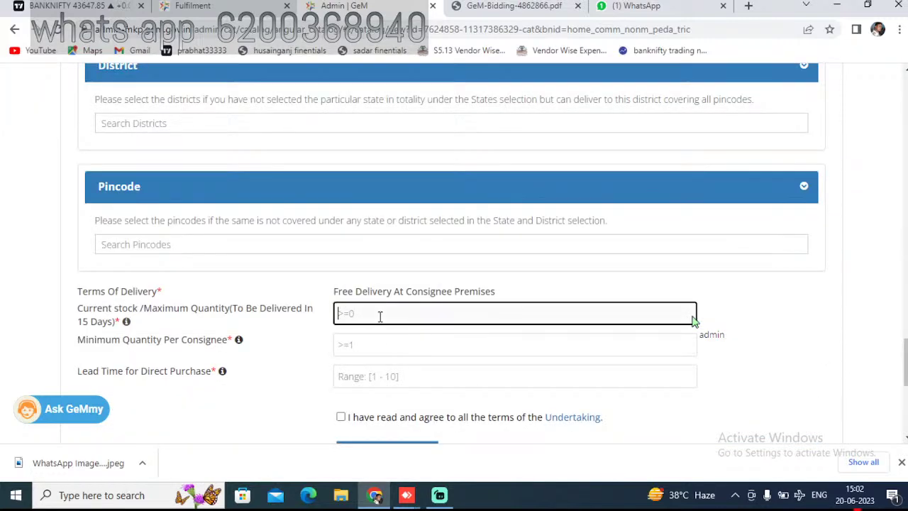
type("20")
left_click(369, 336)
type("13")
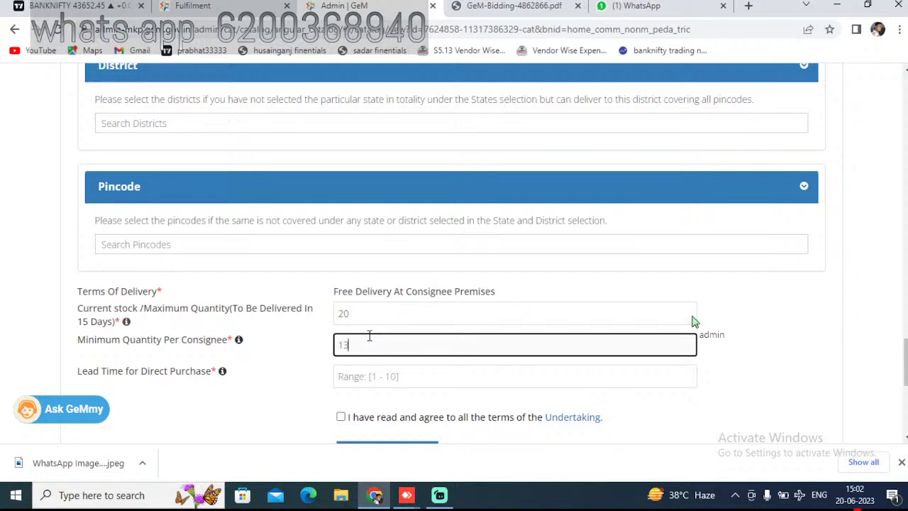
left_click(368, 376)
type("10")
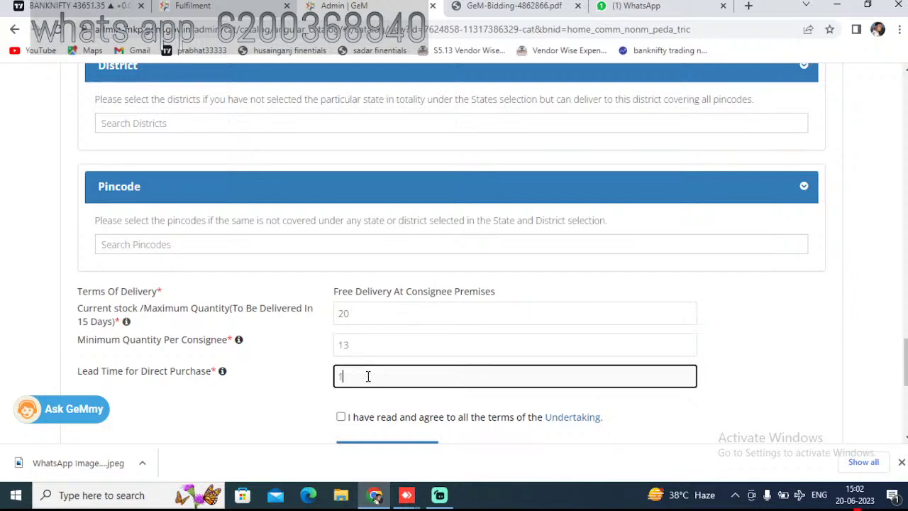
- Agree to the terms of the Undertaking and save the Offering Quantity & Price section
scroll(362, 379, "down", 2)
left_click(340, 283)
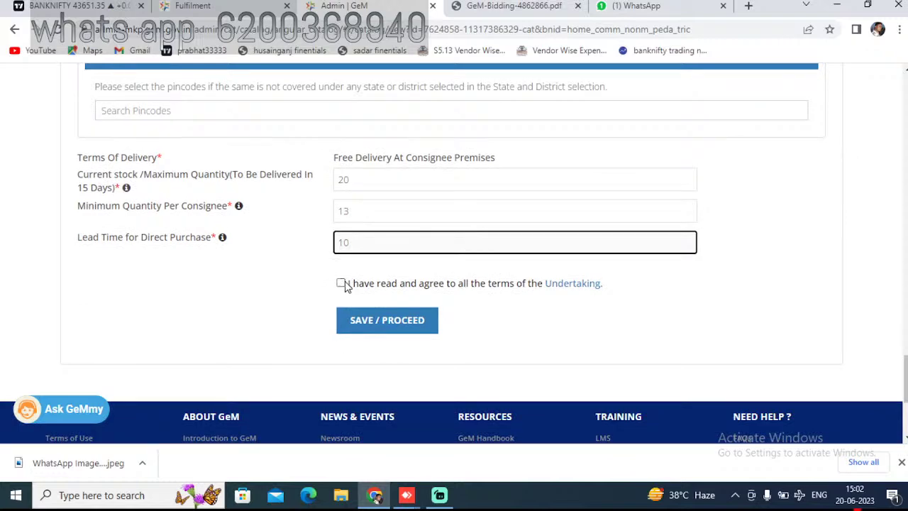
left_click(360, 314)
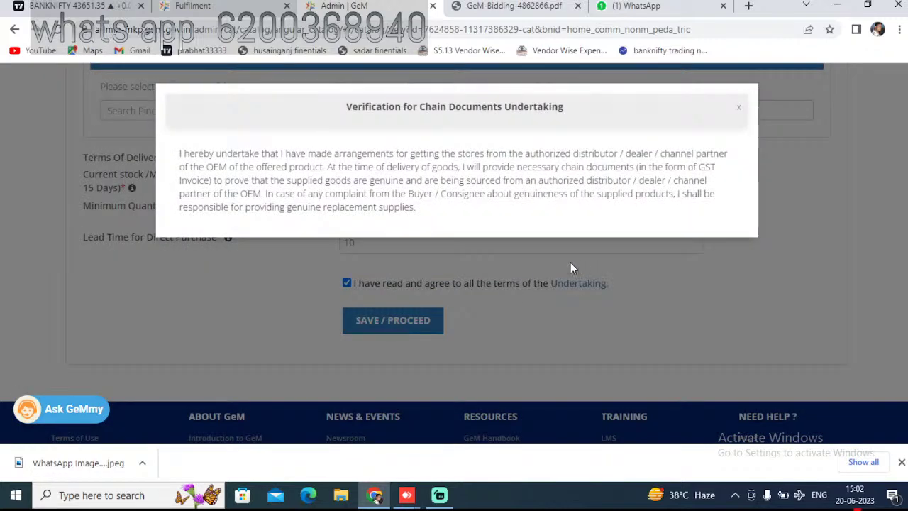
left_click(383, 320)
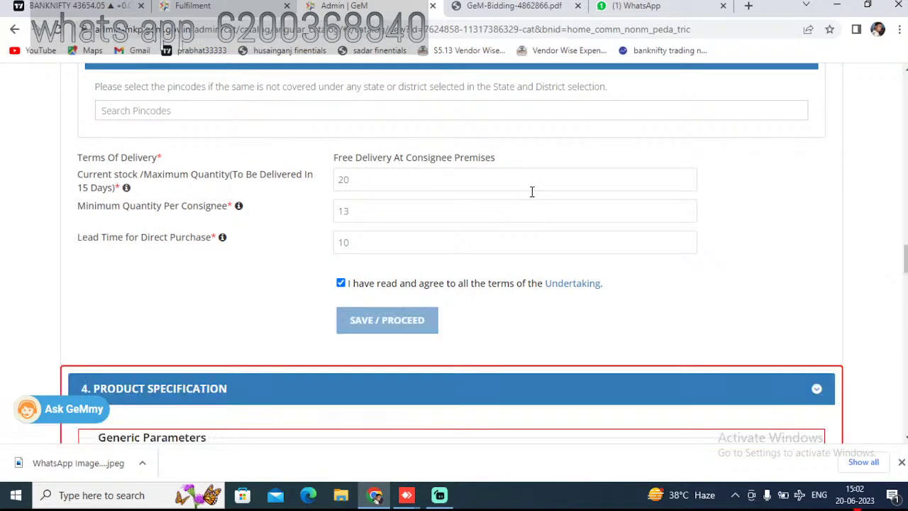
- Review the empty Product Specification fields and compare them with the specification table in the bid document
scroll(532, 192, "up", 5)
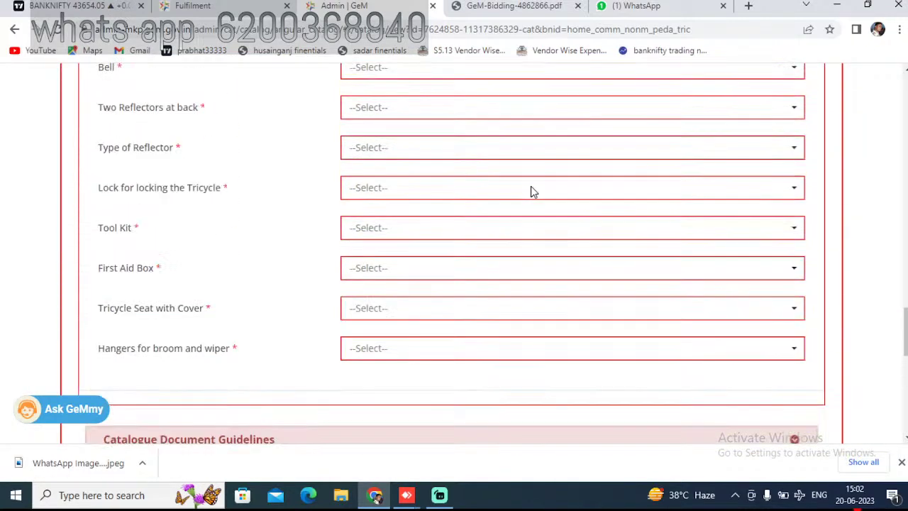
scroll(532, 190, "up", 10)
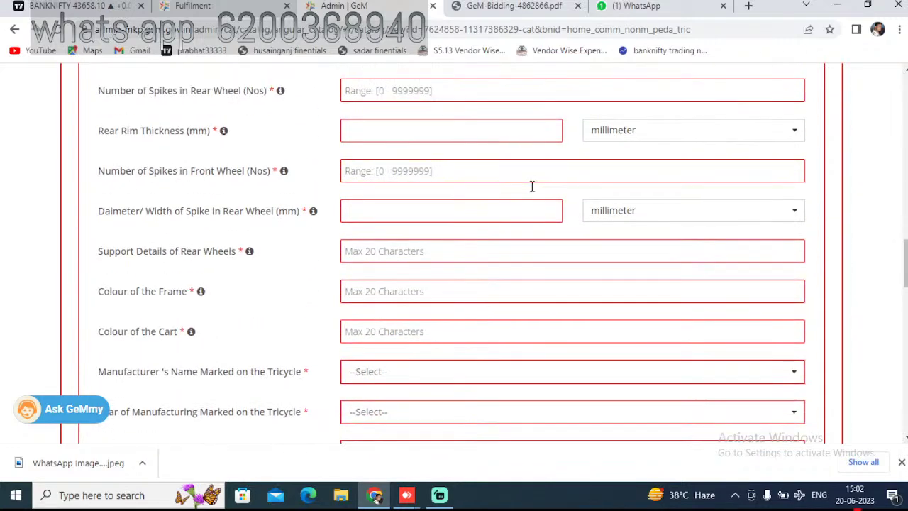
scroll(532, 186, "up", 6)
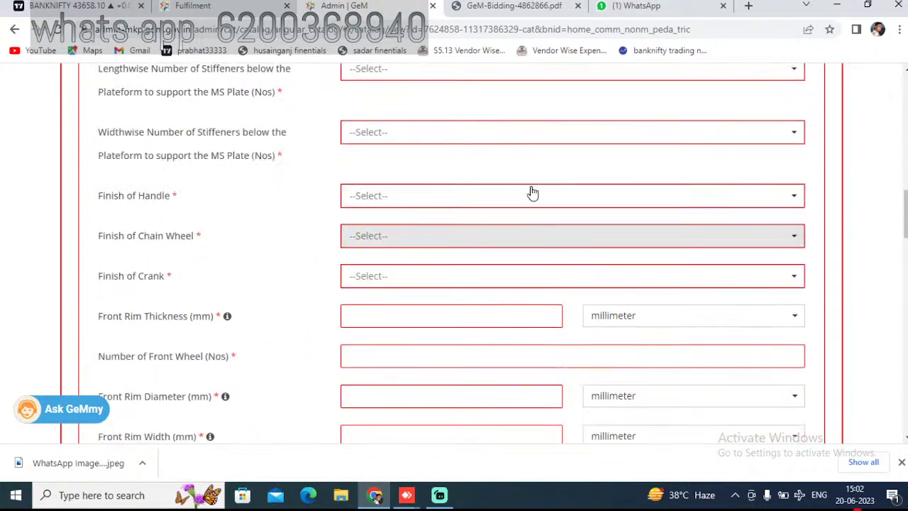
scroll(532, 192, "up", 3)
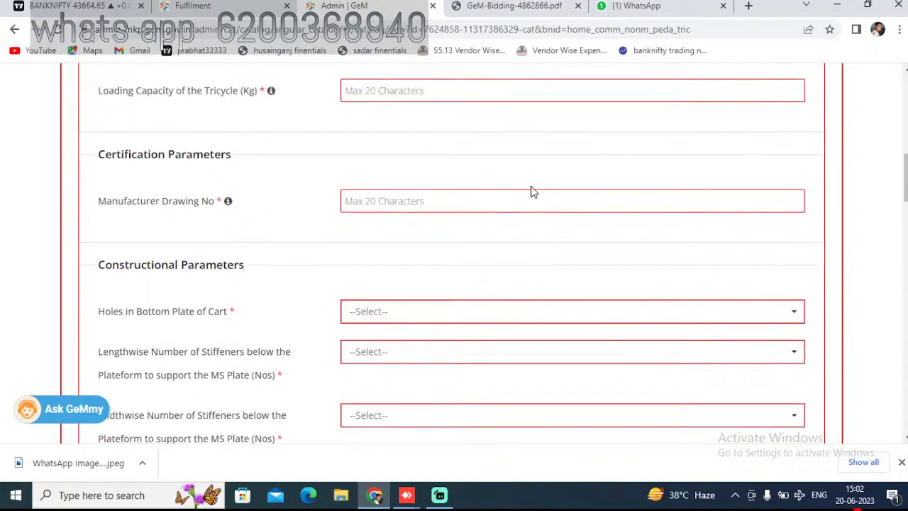
scroll(532, 190, "up", 2)
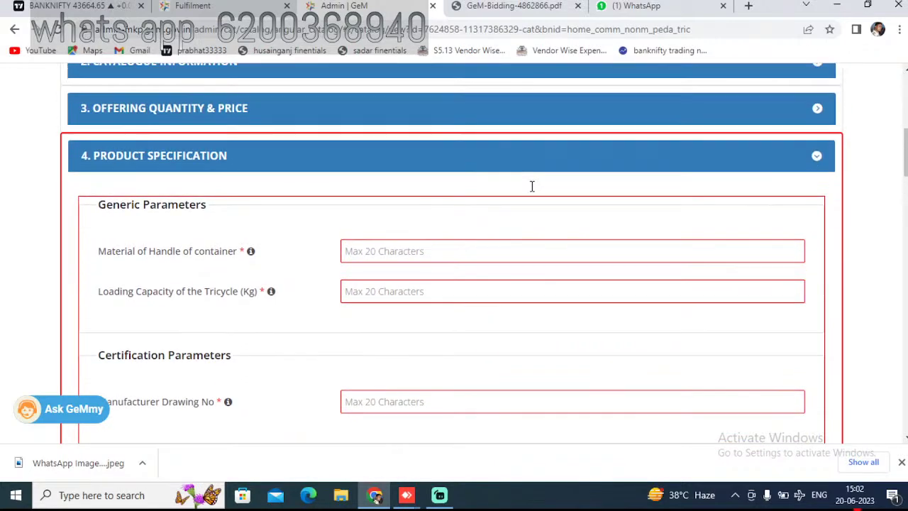
left_click(519, 252)
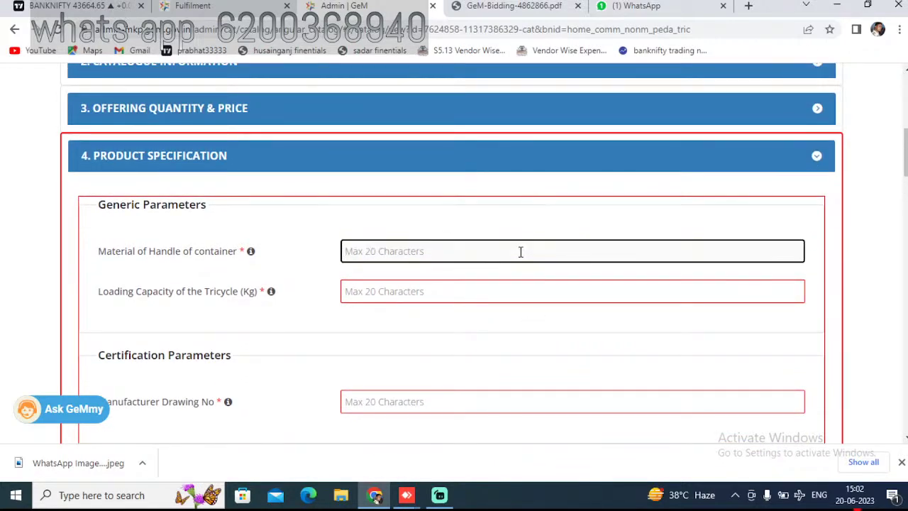
left_click(535, 8)
scroll(539, 329, "down", 3)
scroll(539, 328, "down", 3)
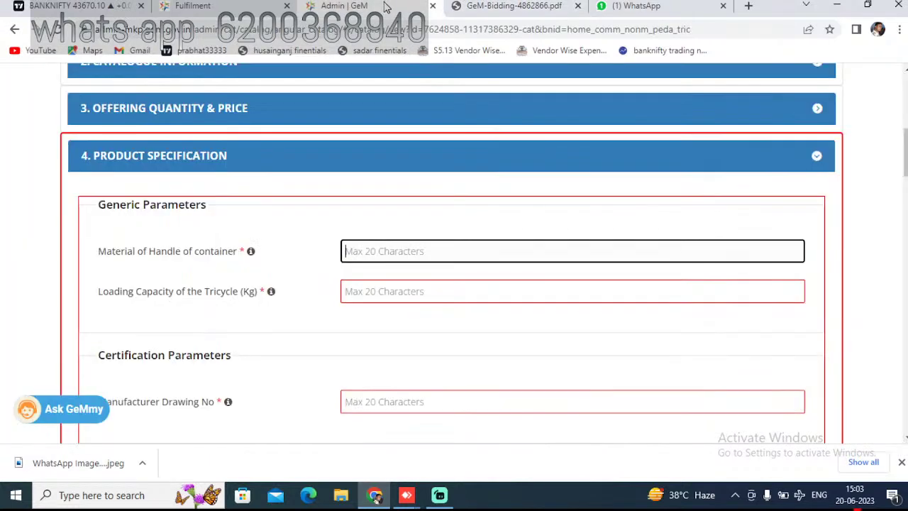
left_click(387, 6)
left_click(498, 6)
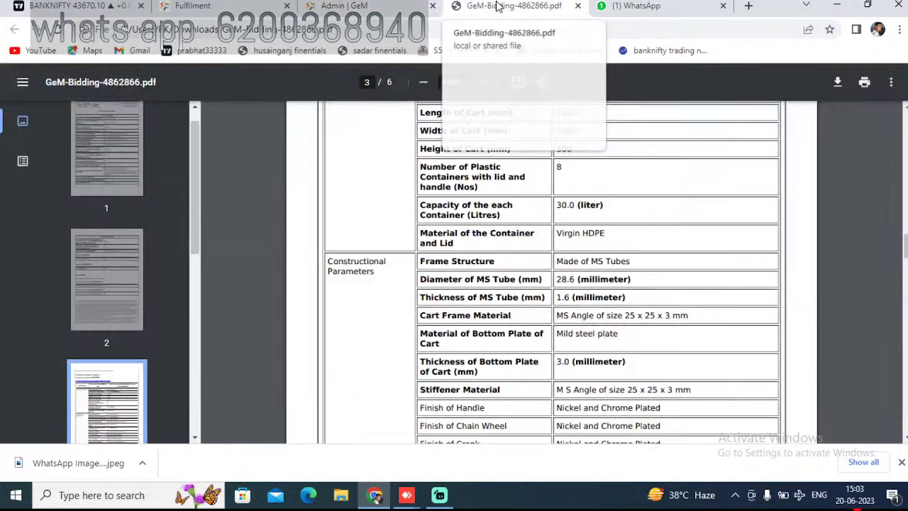
left_click(379, 9)
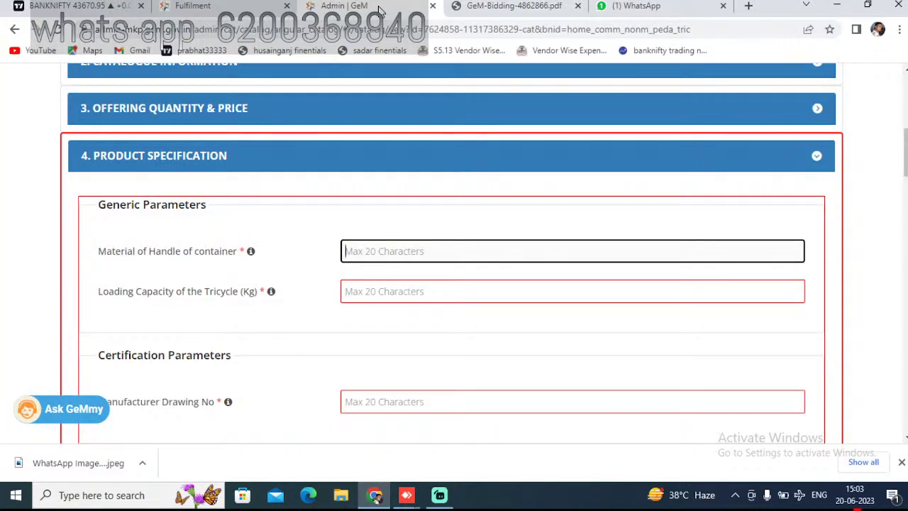
- Copy the "Material of Handle of container" label from the form and search the bid document for it
left_click_drag(87, 249, 239, 247)
key("ctrl+c")
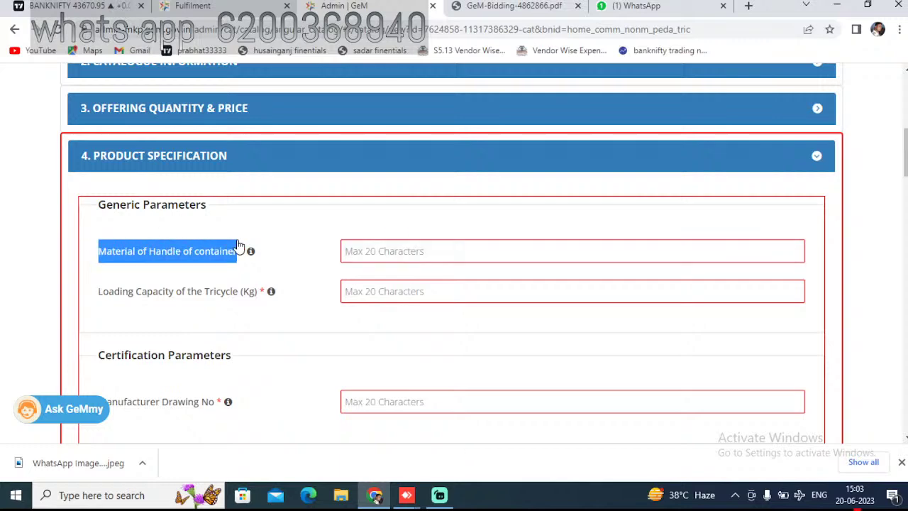
left_click(557, 10)
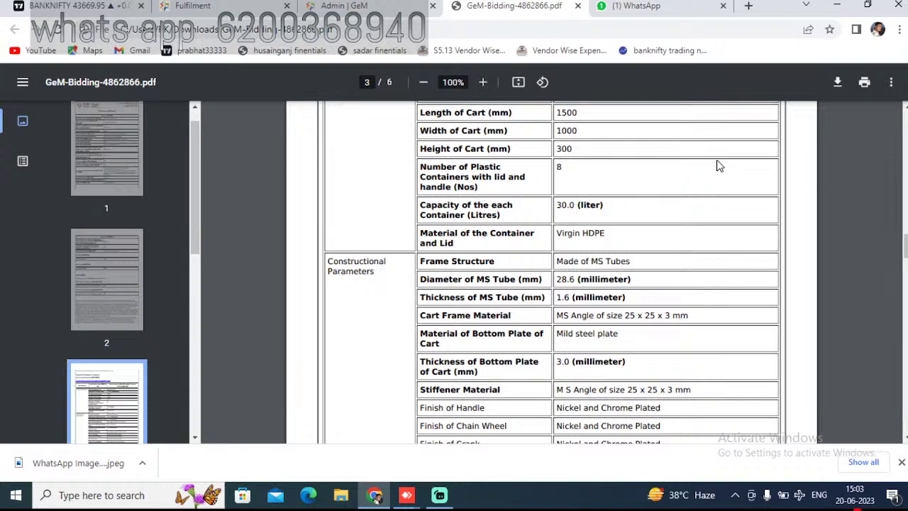
key("ctrl+f")
key("ctrl+v")
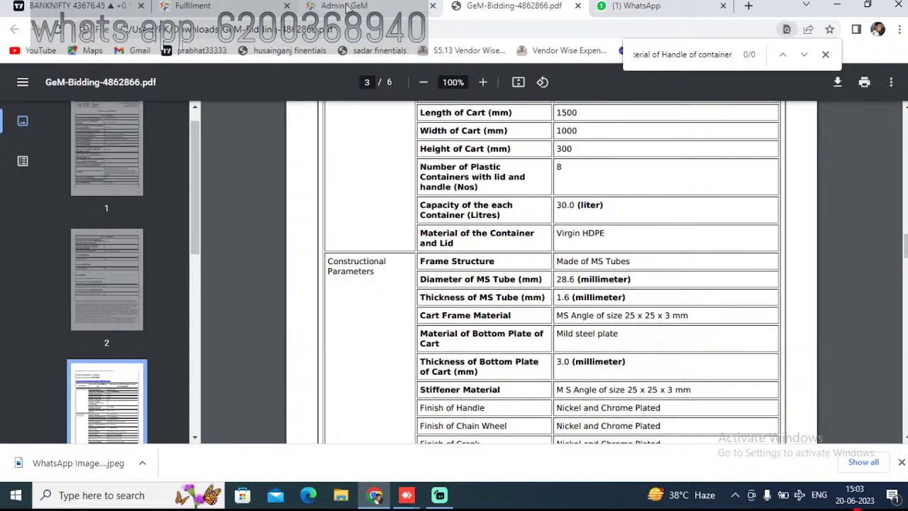
- Enter NA as the Material of Handle of container in the Generic Parameters
left_click(391, 6)
left_click(446, 248)
type("NA")
left_click(395, 293)
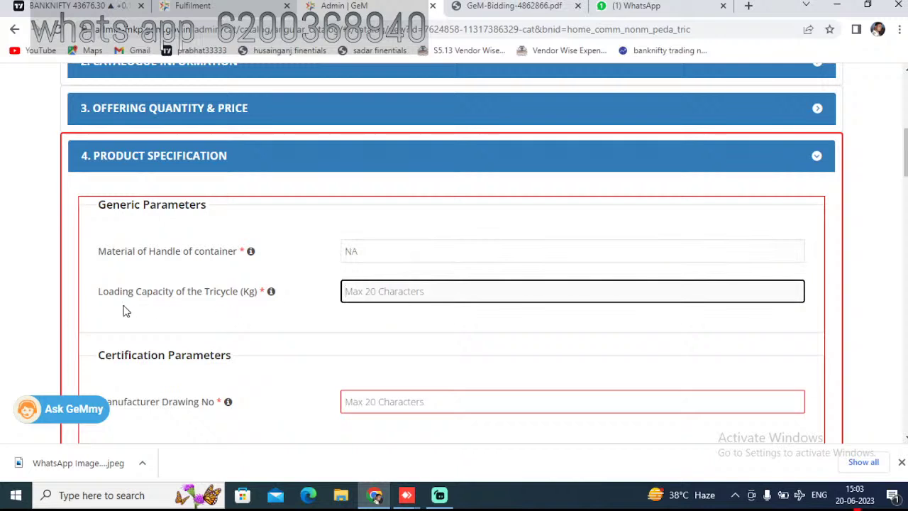
- Replace the Material of Handle of container entry with 6
left_click_drag(87, 281, 190, 294)
left_click(387, 249)
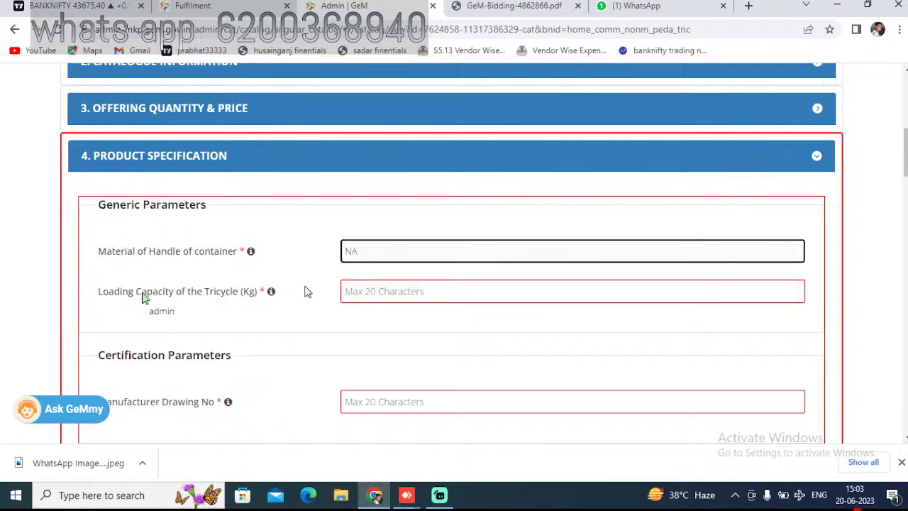
key("BackSpace")
key("BackSpace")
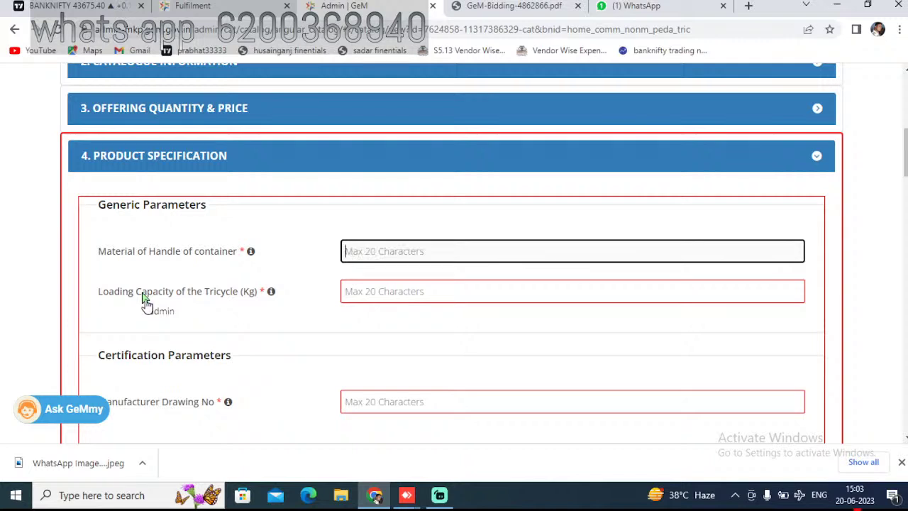
type("6")
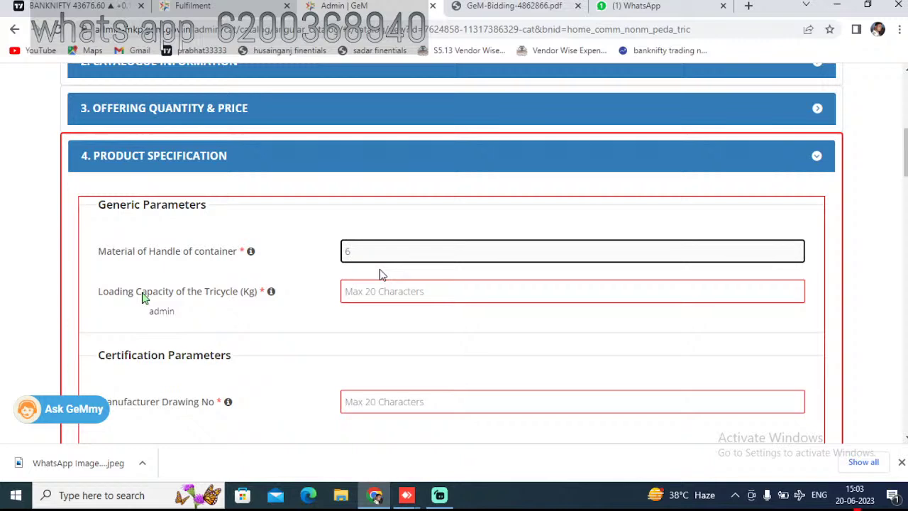
- Search the bid document for "Loading Capacity of the Tricycle (Kg)", then shorten the search phrase to "Loading Capacity of the Tricycl"
left_click(96, 293)
left_click_drag(96, 292, 260, 298)
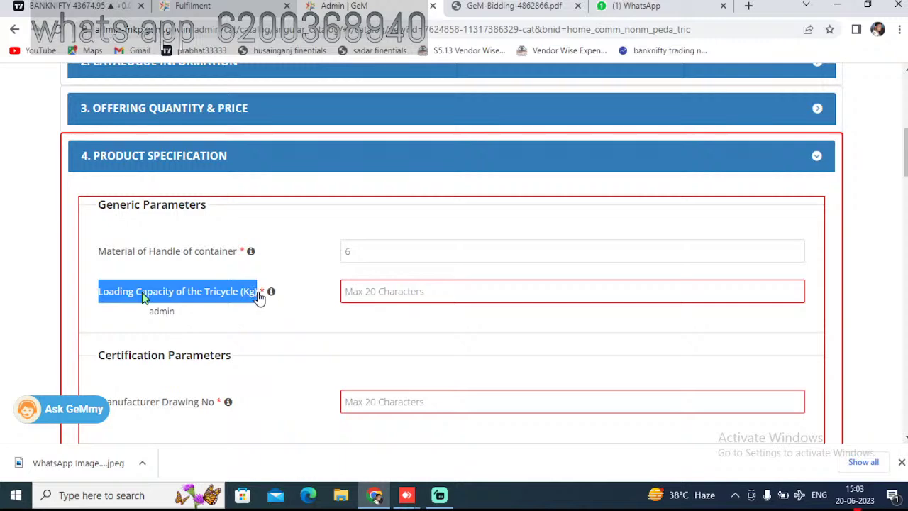
left_click(514, 6)
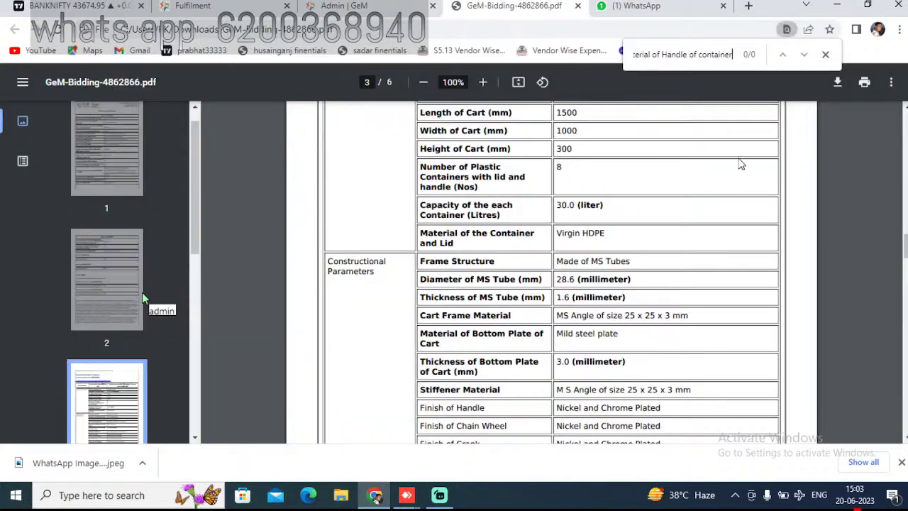
triple_click(686, 57)
type("Carrying Capacity of the Tricycle (Kg")
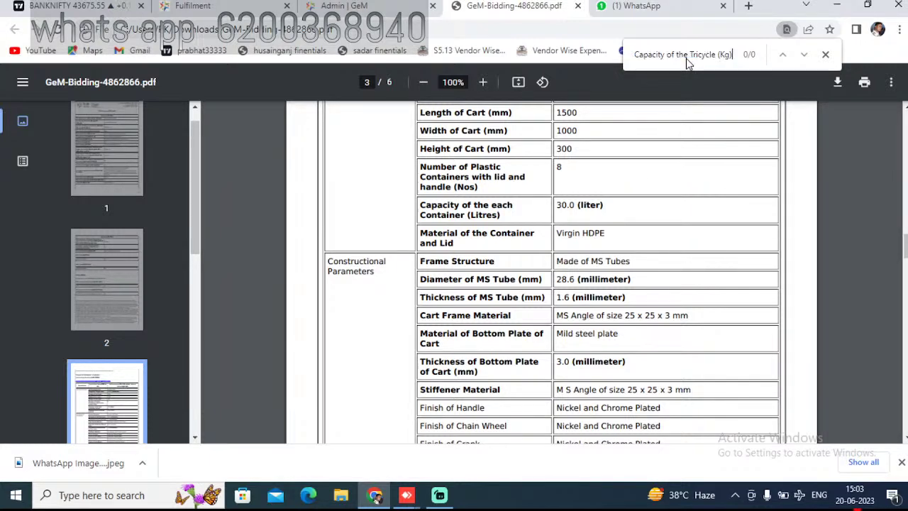
key("BackSpace")
key("BackSpace")
key("BackSpace")
key("BackSpace")
key("BackSpace")
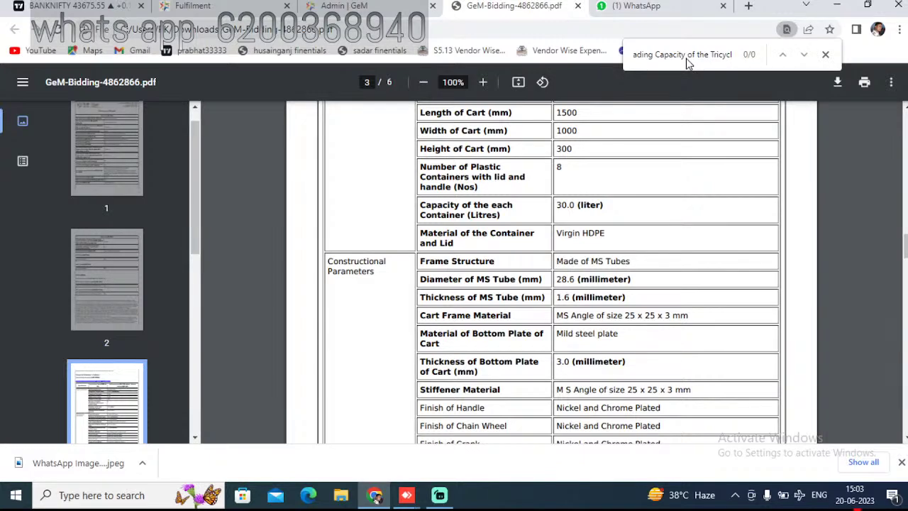
- Compare the handle material and loading capacity fields in the form with the container rows of the bid document
left_click(407, 9)
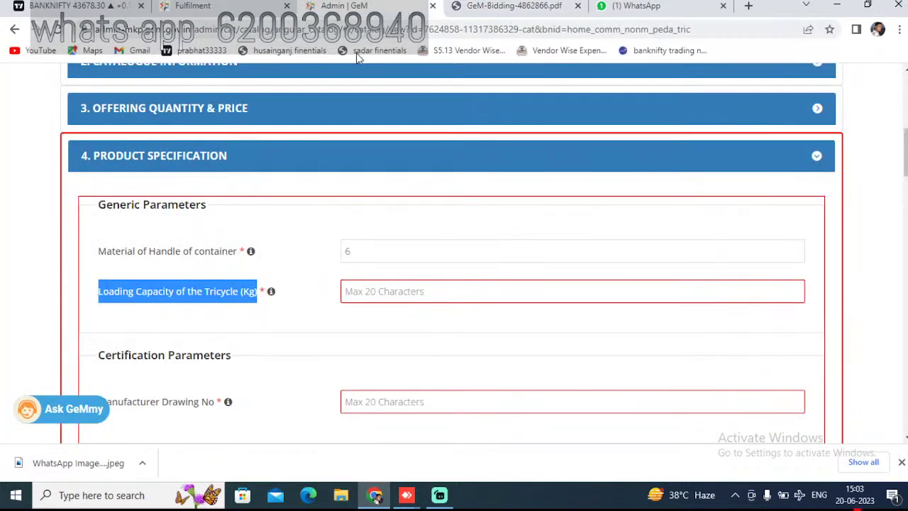
left_click(461, 294)
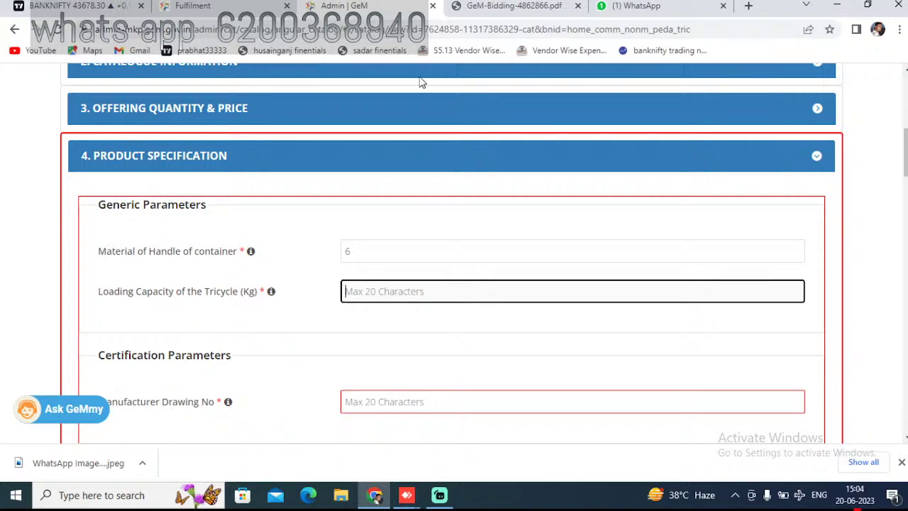
left_click(511, 6)
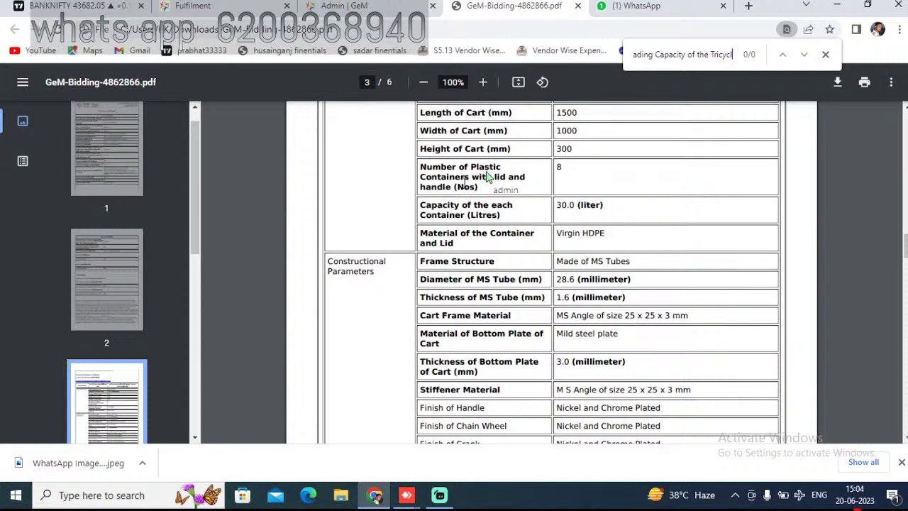
left_click(372, 6)
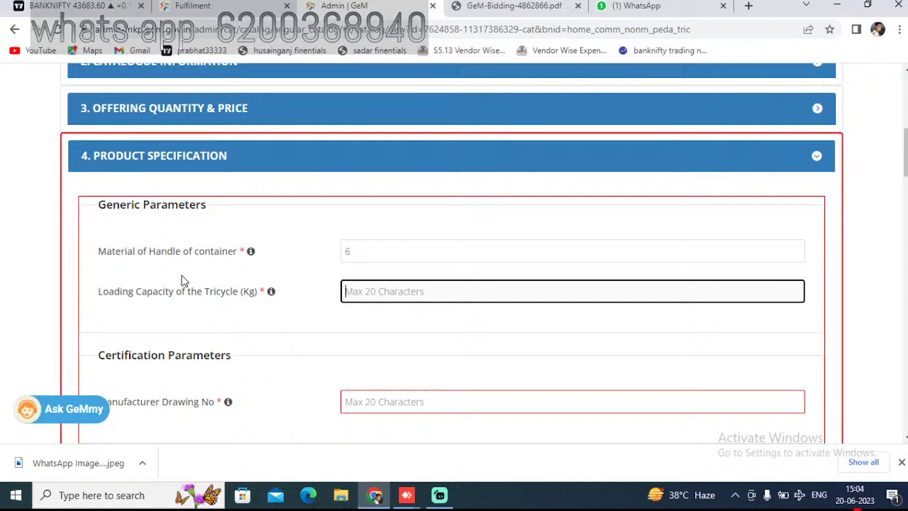
left_click(351, 253)
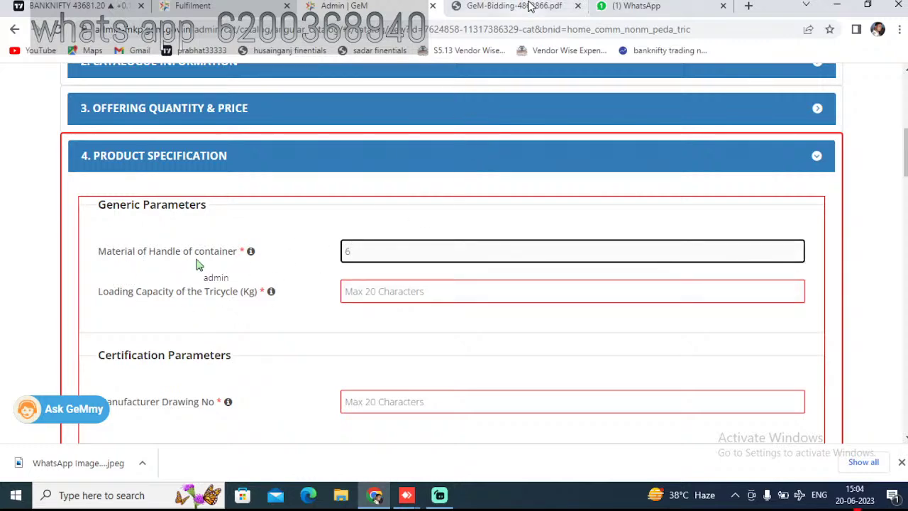
key("ctrl+Tab")
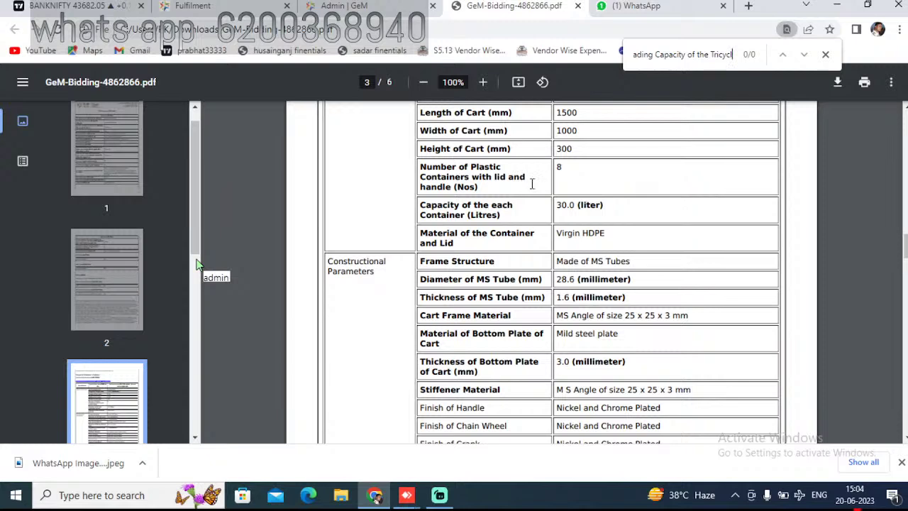
left_click(383, 5)
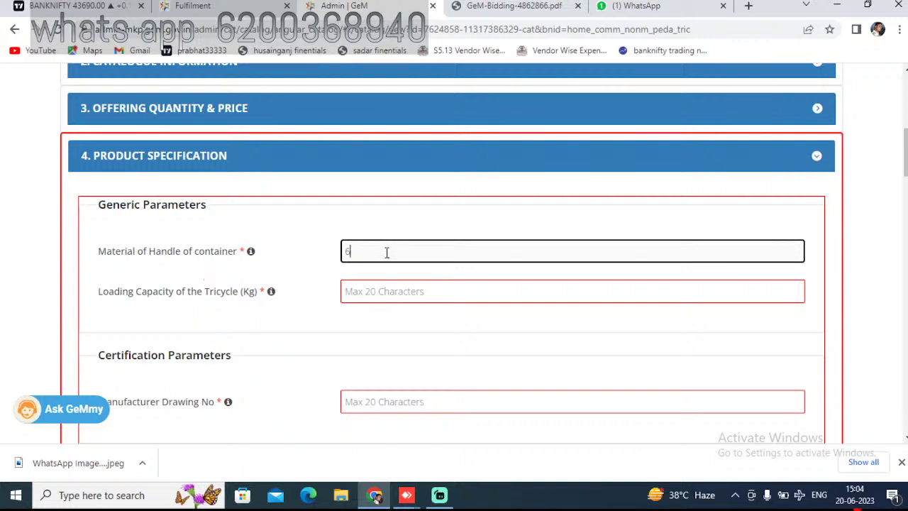
left_click(390, 291)
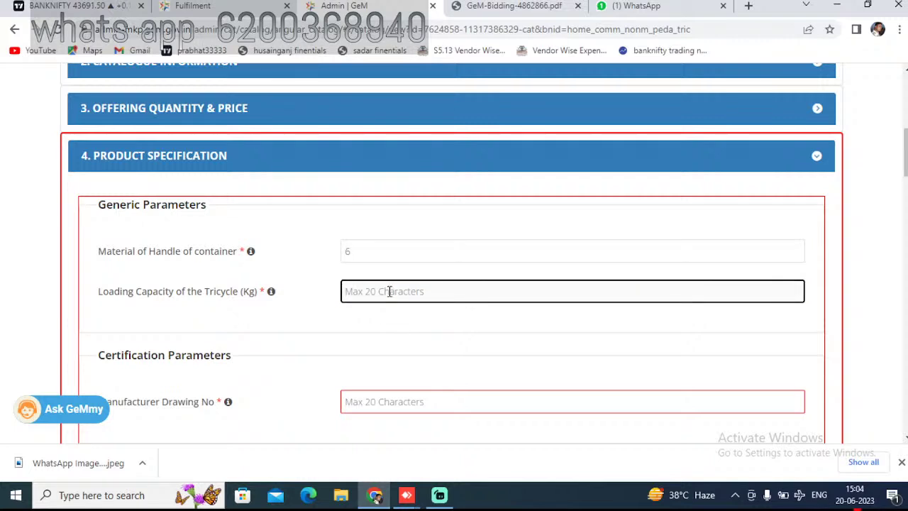
- Enter NA for both Material of Handle of container and Loading Capacity of the Tricycle (Kg)
left_click(369, 252)
key("BackSpace")
type("NA")
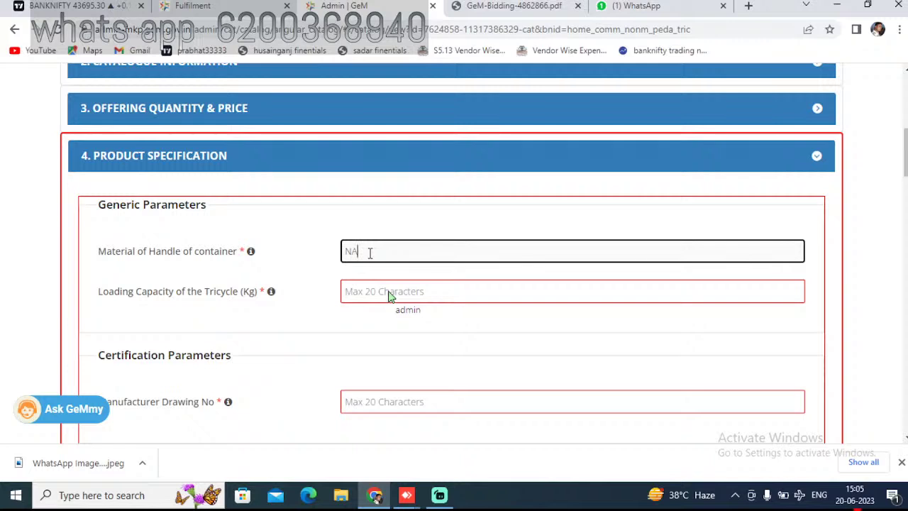
left_click(389, 291)
type("NA")
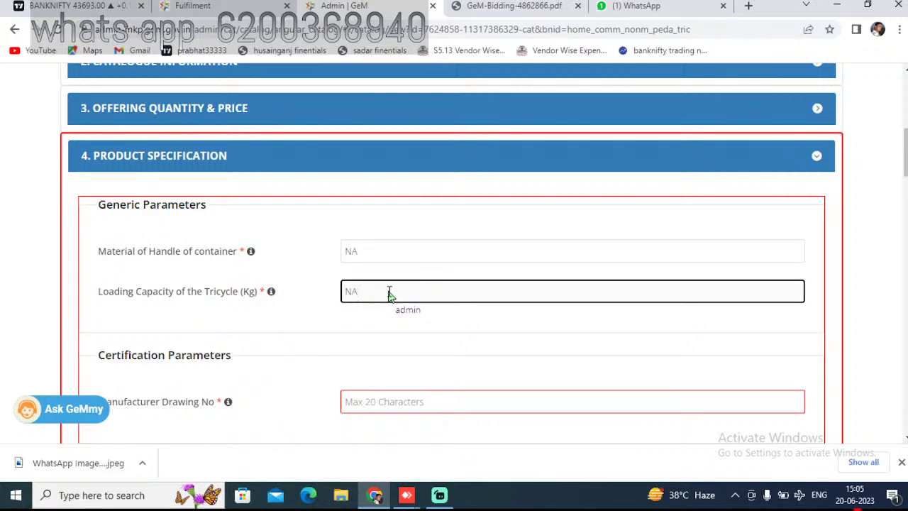
- Copy the "Manufacturer Drawing No" label from the Certification Parameters and search the bid document for it
scroll(389, 297, "down", 2)
key("Tab")
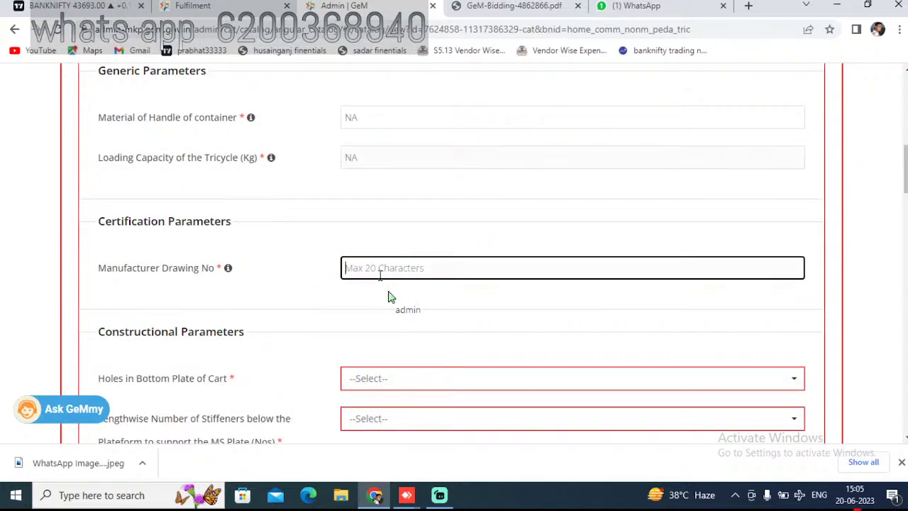
left_click_drag(95, 267, 213, 275)
key("ctrl+c")
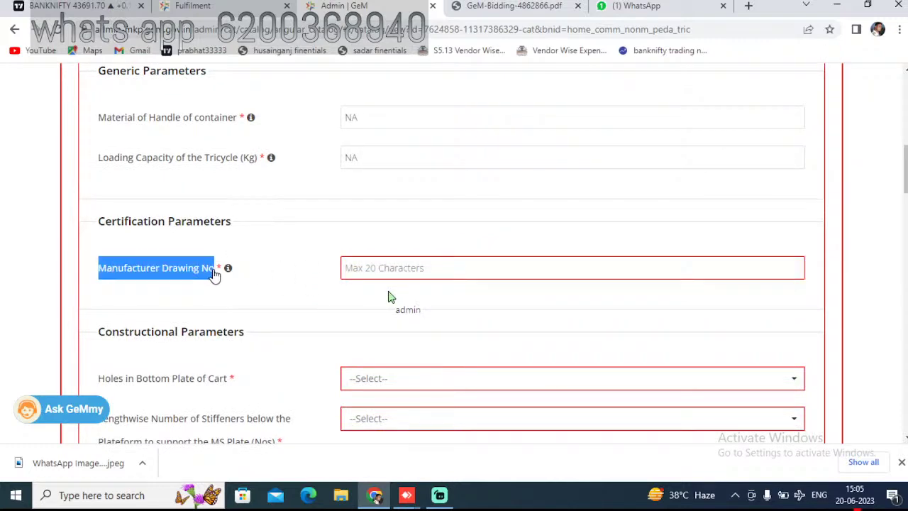
left_click(514, 5)
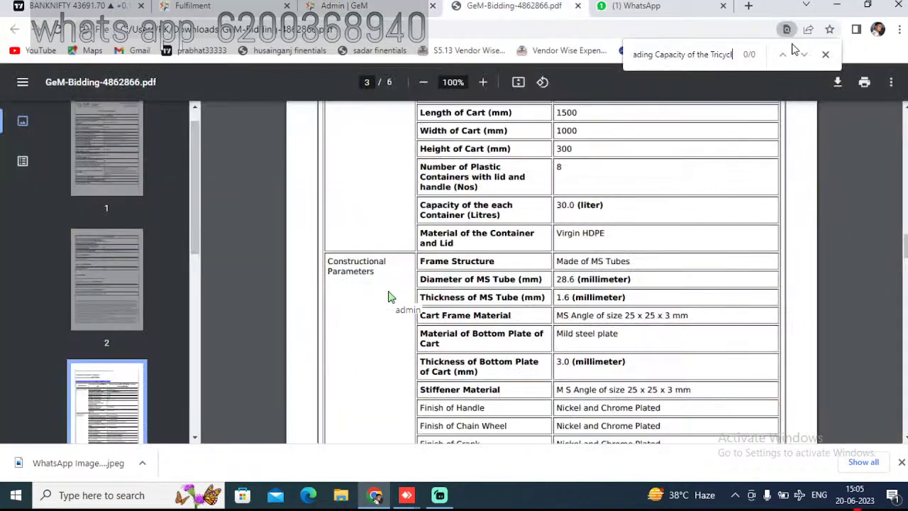
triple_click(714, 55)
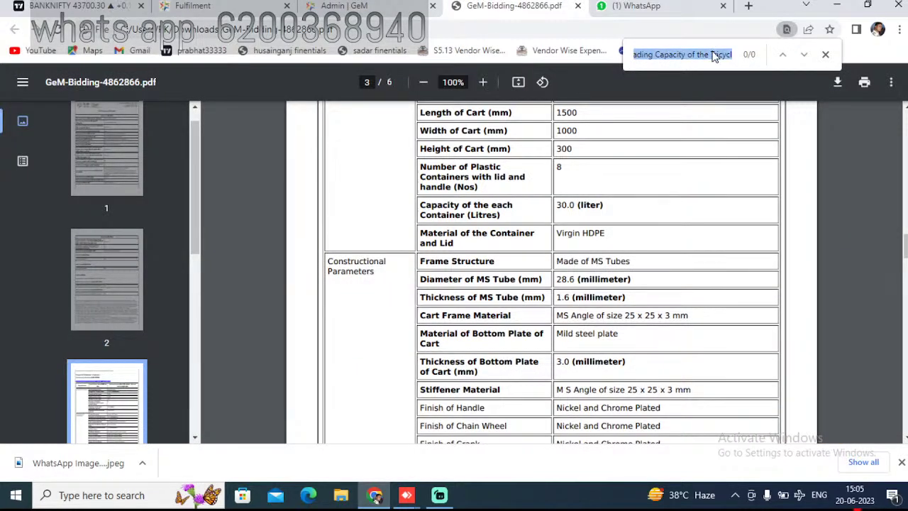
key("ctrl+v")
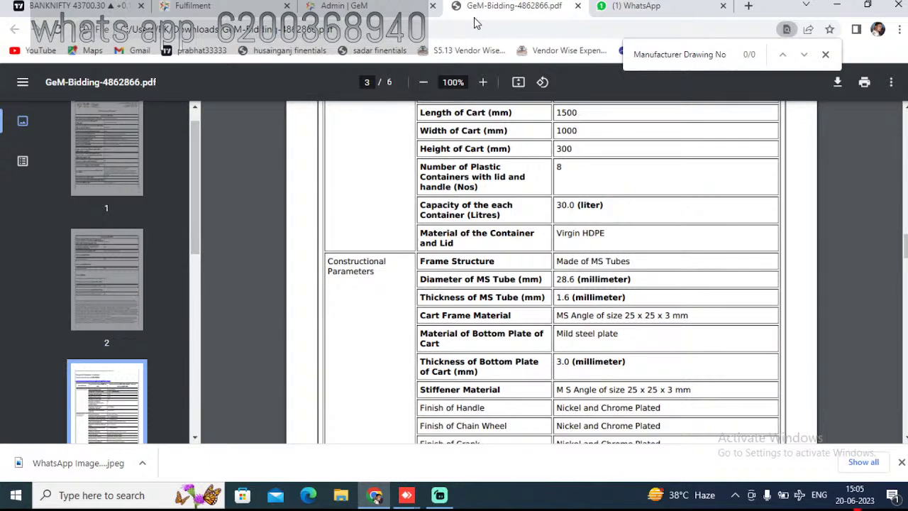
- Enter 0 as the Manufacturer Drawing No in the catalogue form's Certification Parameters
left_click(393, 7)
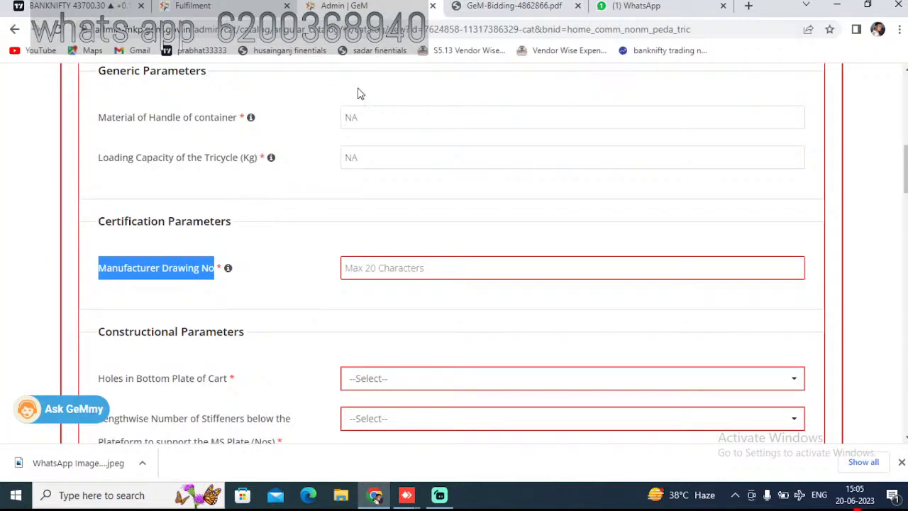
left_click(403, 265)
type("0")
- Set Holes in Bottom Plate of Cart to "Having 12 mm diameter holes at a distance of 200 mm square Matrix"
scroll(403, 305, "down", 1)
left_click(409, 323)
left_click(93, 312)
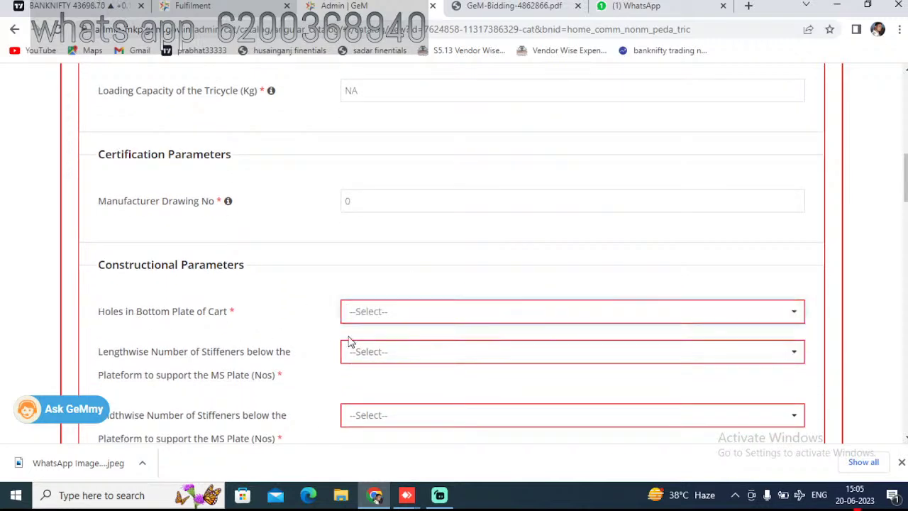
left_click(414, 321)
left_click(416, 334)
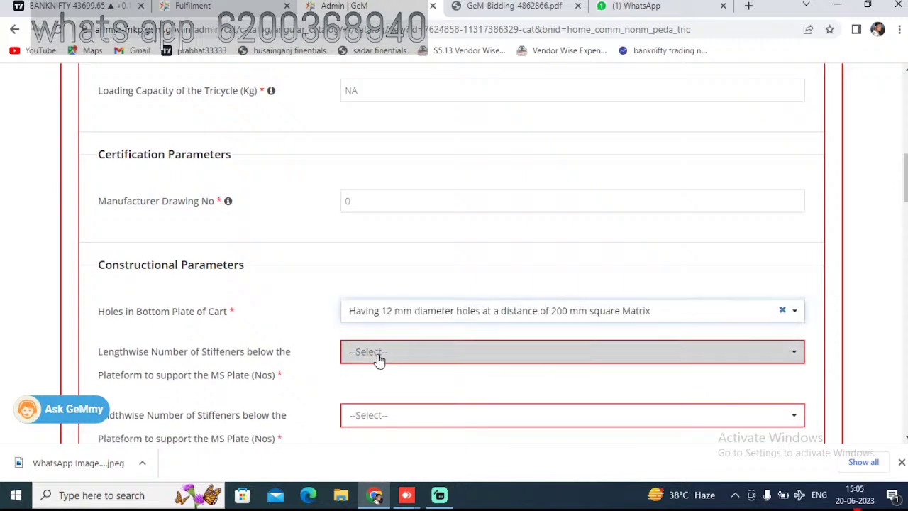
- Set the number of stiffeners supporting the MS plate to 3 lengthwise and 1 widthwise
left_click(379, 359)
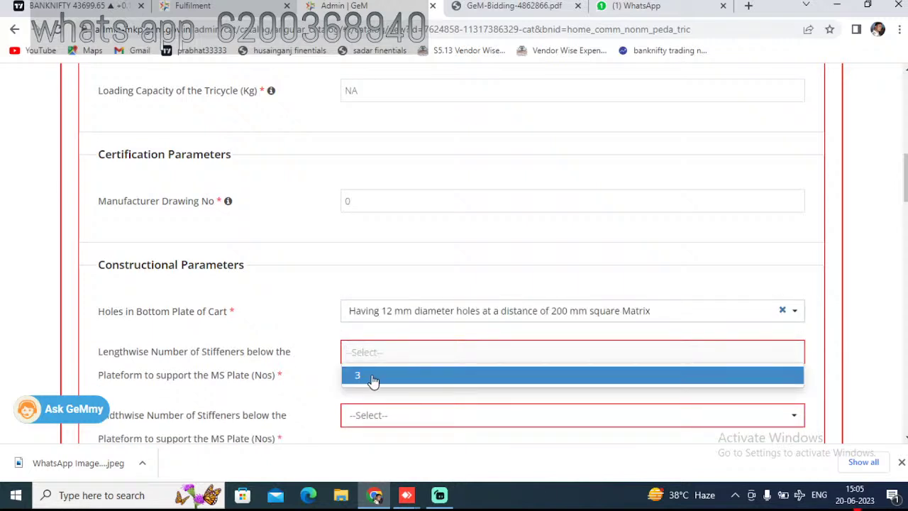
left_click(373, 377)
scroll(416, 352, "down", 3)
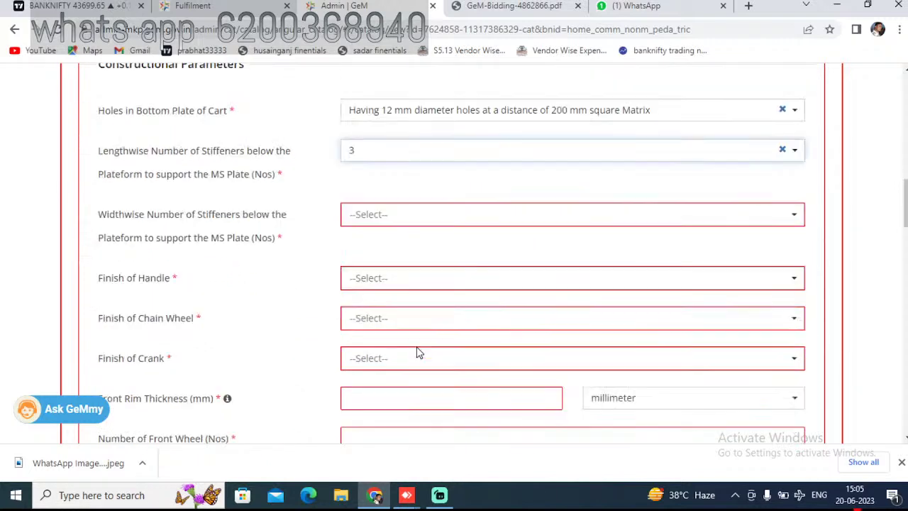
left_click(394, 214)
left_click(357, 237)
- Set the finish of the handle, chain wheel and crank to Nickel and Chrome Plated
left_click(381, 284)
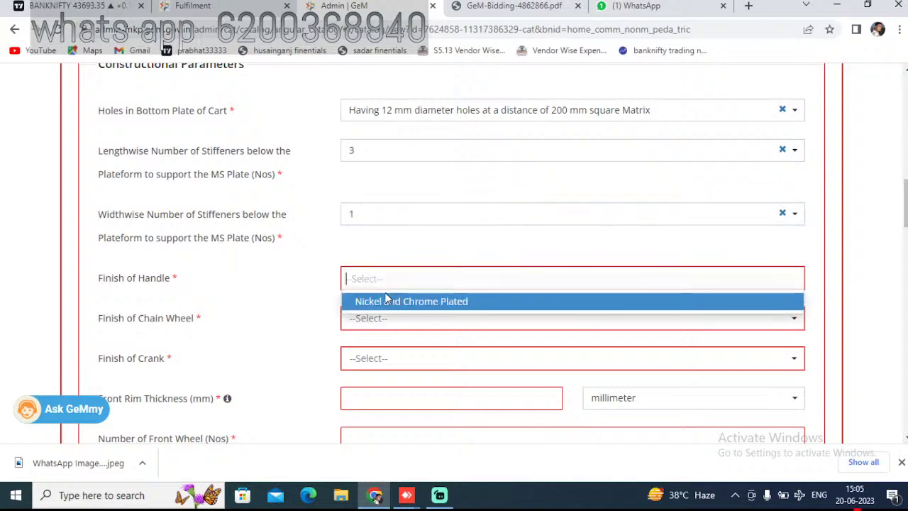
left_click(362, 304)
left_click(390, 318)
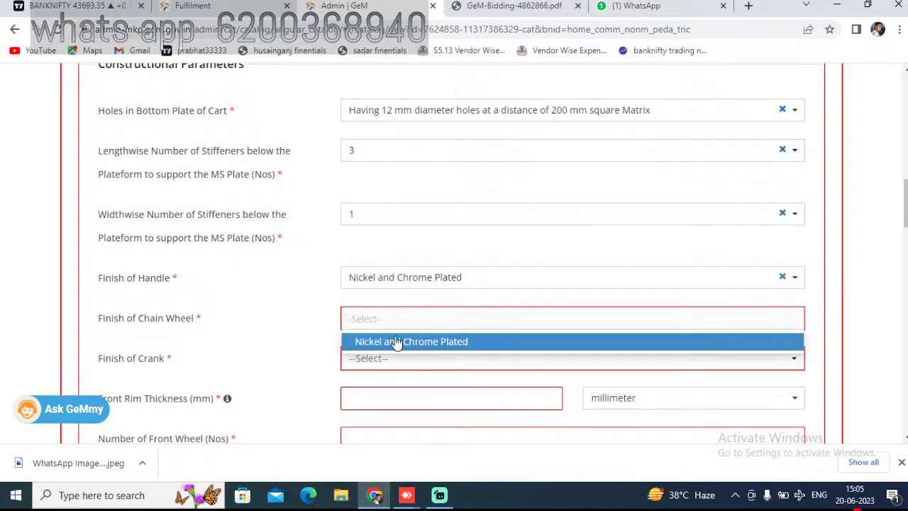
left_click(391, 343)
left_click(397, 359)
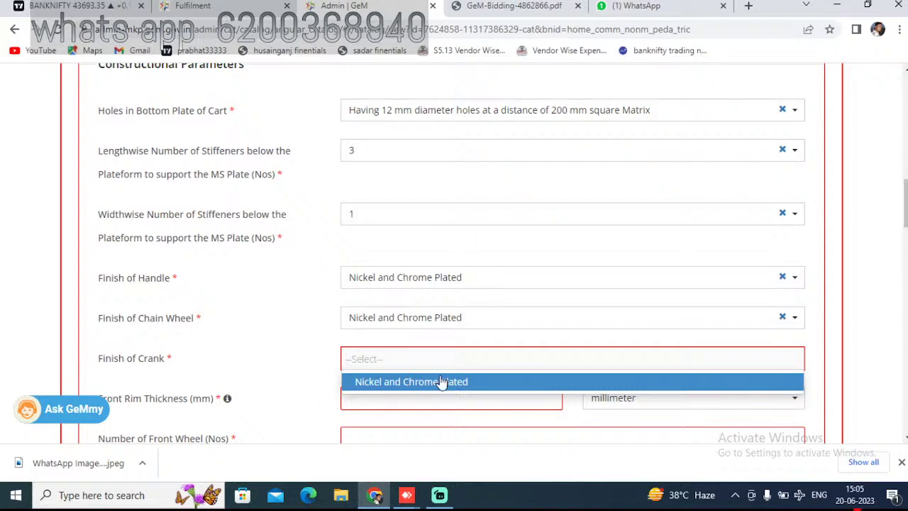
left_click(420, 383)
- Copy the "Front Rim Thickness" label from the Constructional Parameters and search the bid document for it
scroll(440, 355, "down", 2)
left_click(373, 266)
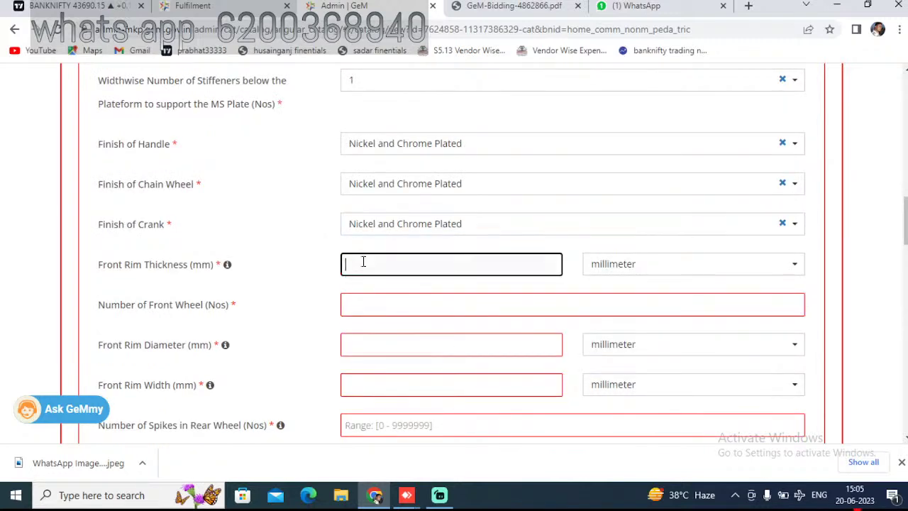
left_click_drag(90, 264, 191, 268)
key("ctrl+c")
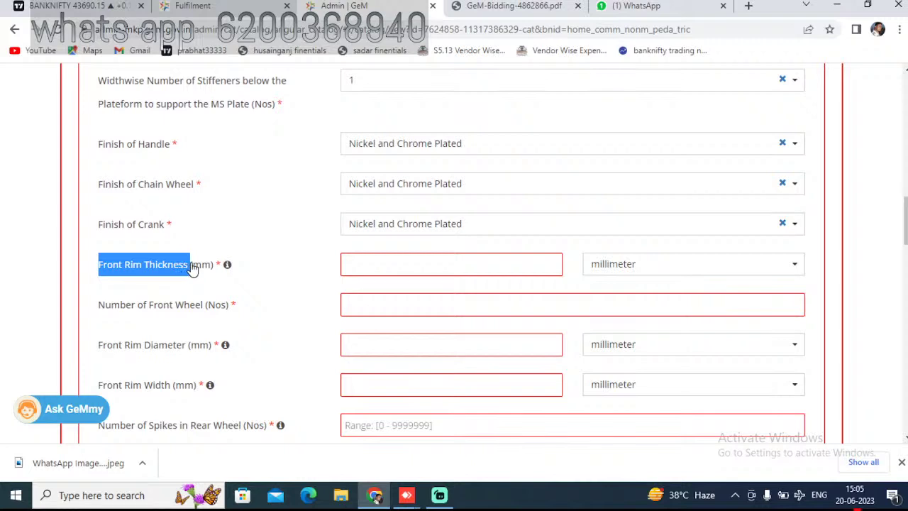
left_click(516, 9)
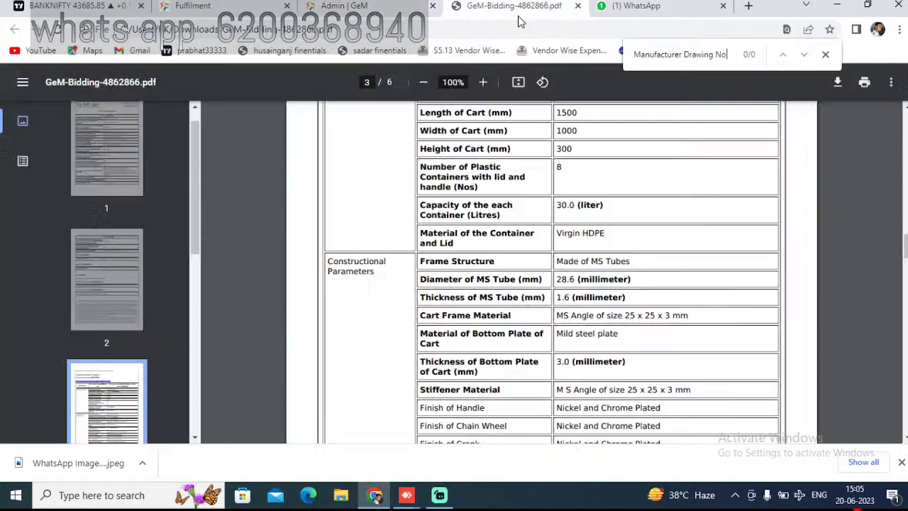
triple_click(684, 55)
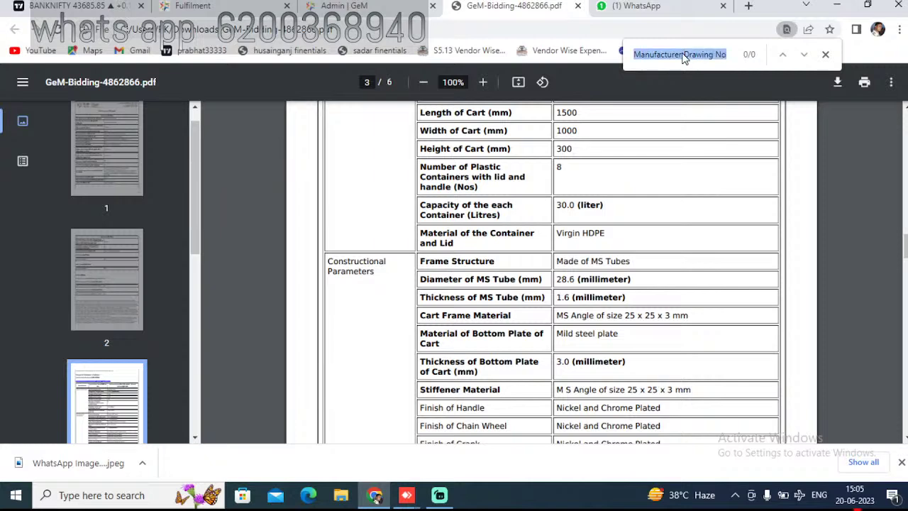
key("ctrl+v")
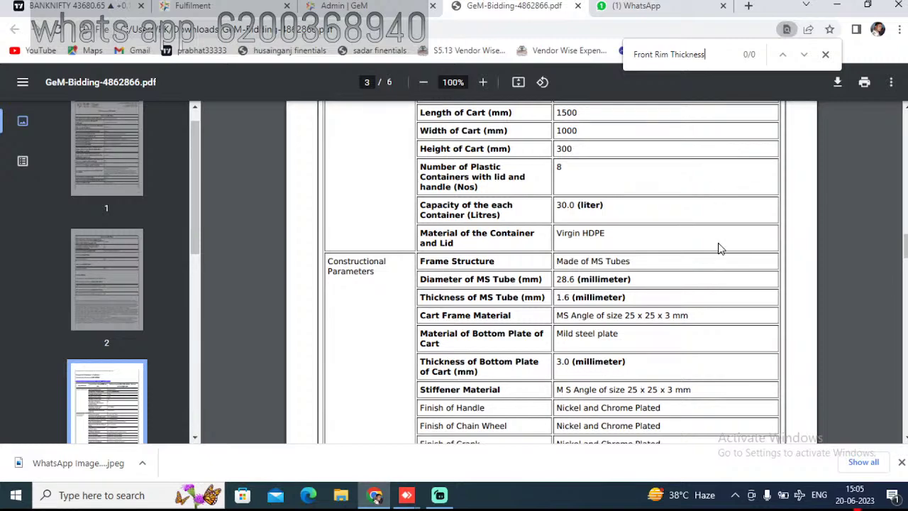
- Check the bid document's constructional parameter rows for the front rim, and enter 0 for Front Rim Thickness (mm) in the form
scroll(721, 255, "down", 3)
scroll(718, 263, "down", 2)
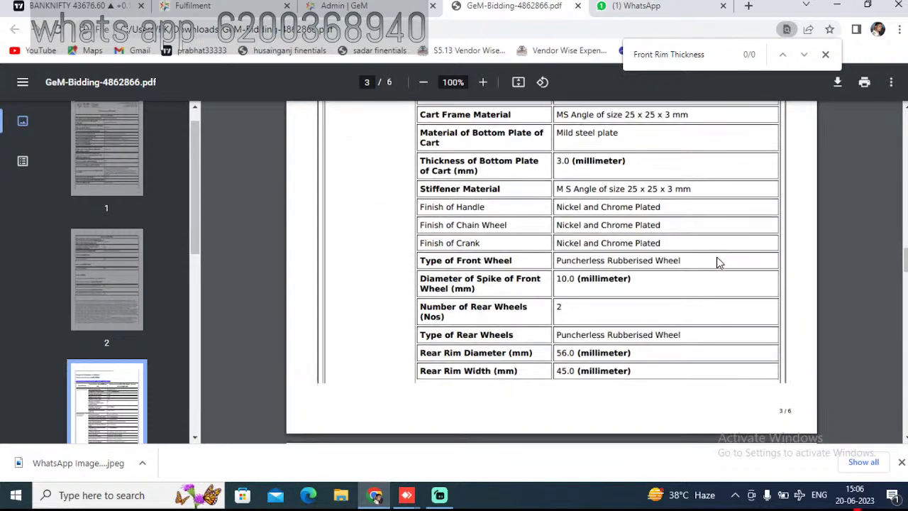
scroll(717, 262, "down", 10)
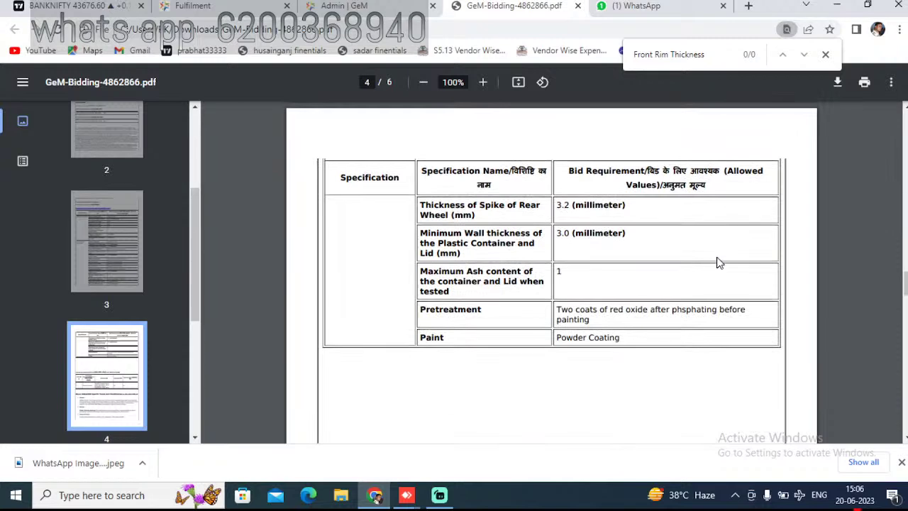
scroll(717, 262, "up", 5)
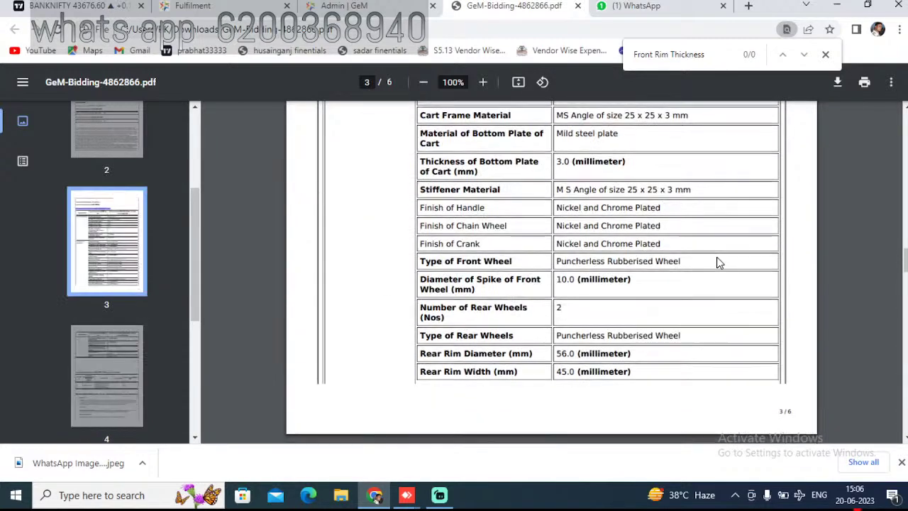
scroll(716, 262, "up", 3)
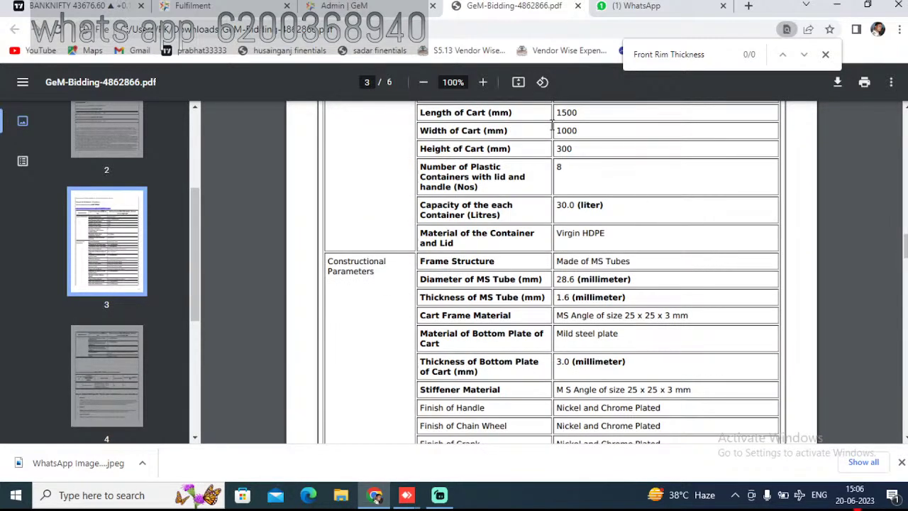
left_click(388, 9)
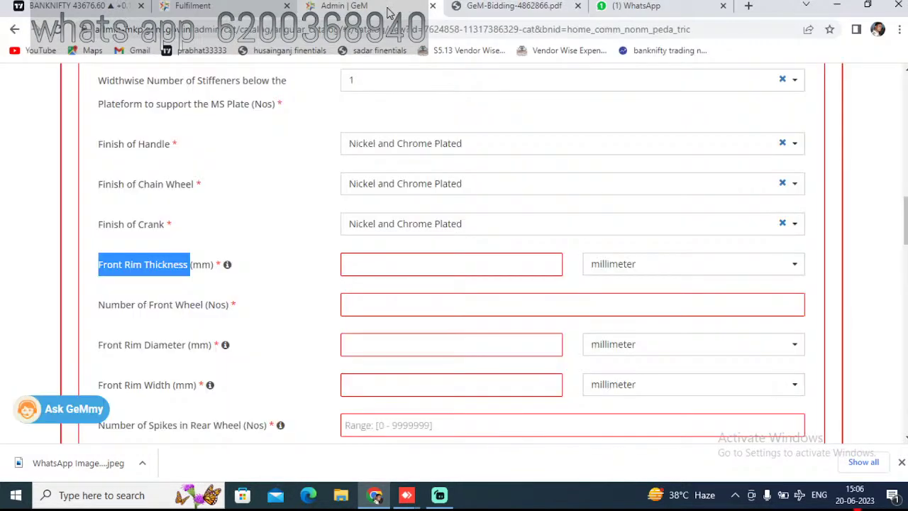
left_click(408, 263)
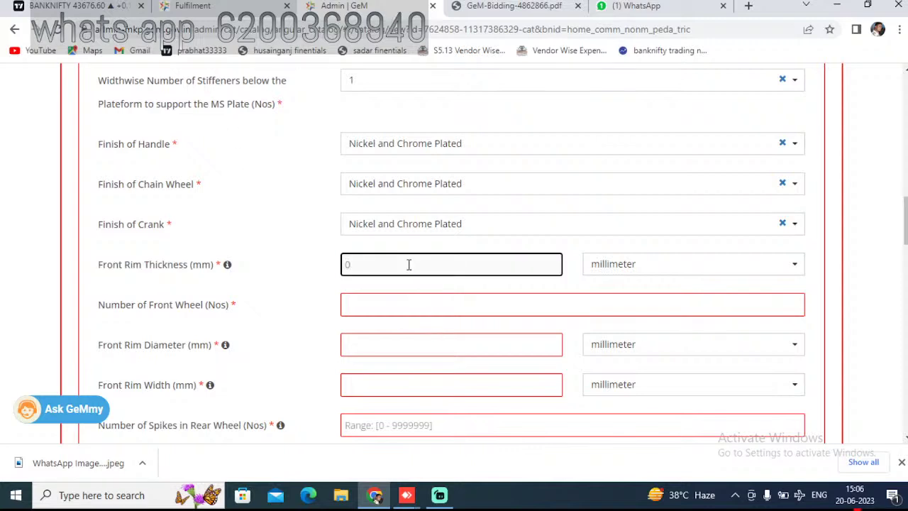
- Search the bid document for the copied label "Number of Front Wheel", and enter 0 for that field in the form
left_click(420, 309)
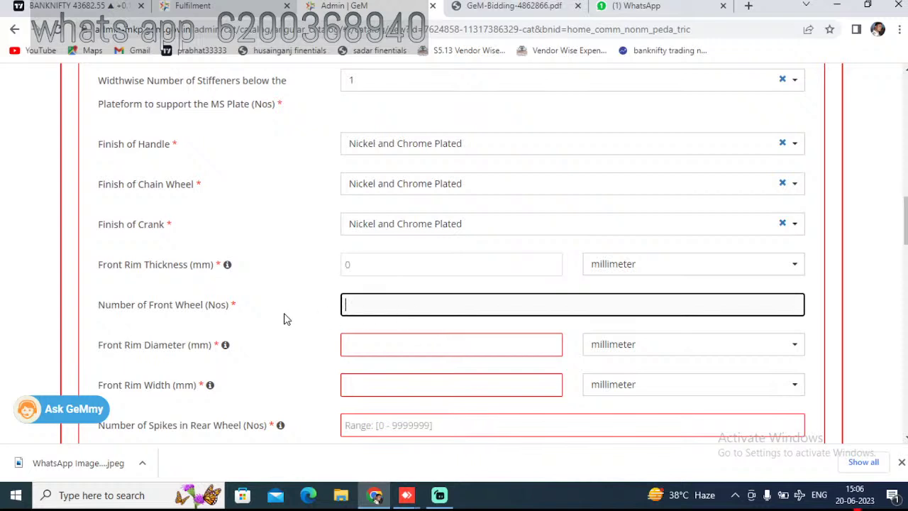
left_click_drag(89, 301, 208, 310)
key("ctrl+c")
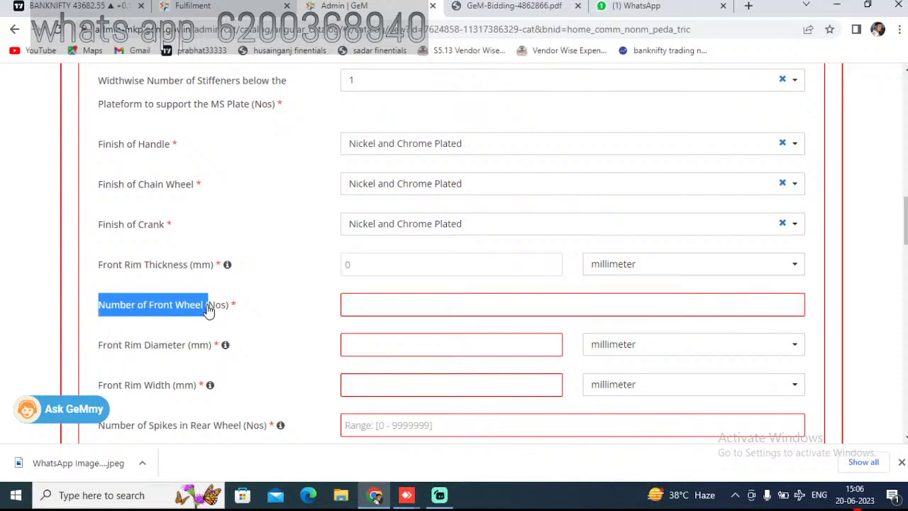
left_click(504, 9)
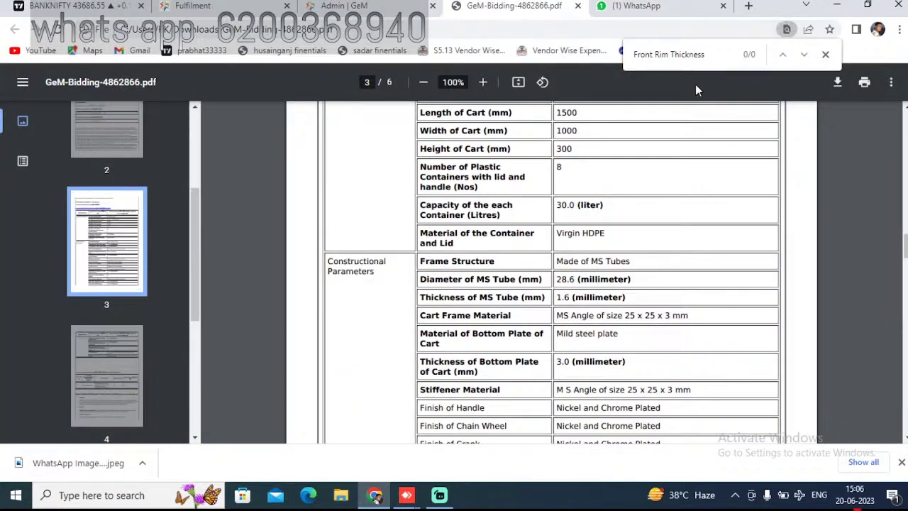
left_click(666, 57)
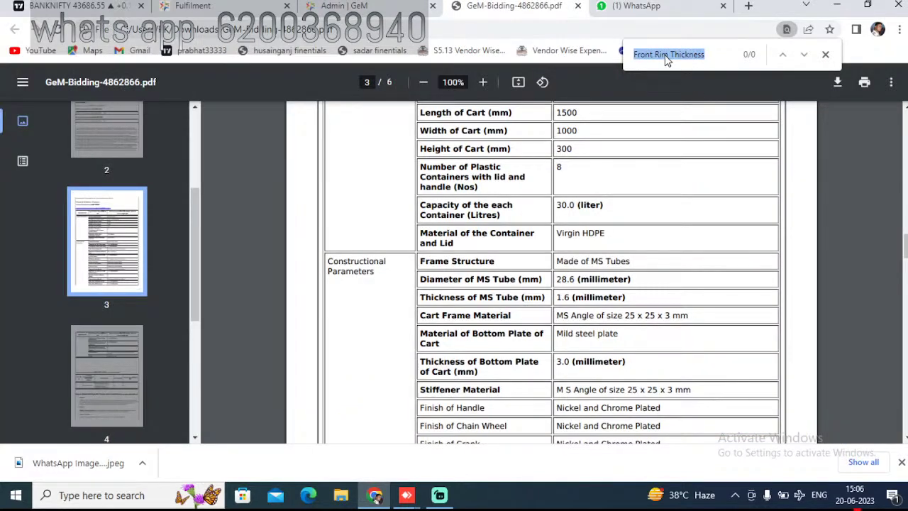
key("ctrl+v")
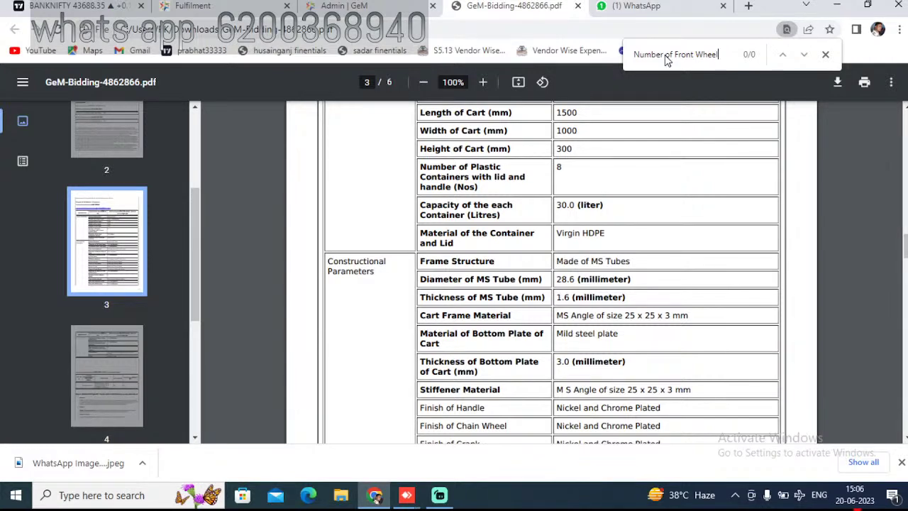
left_click(394, 7)
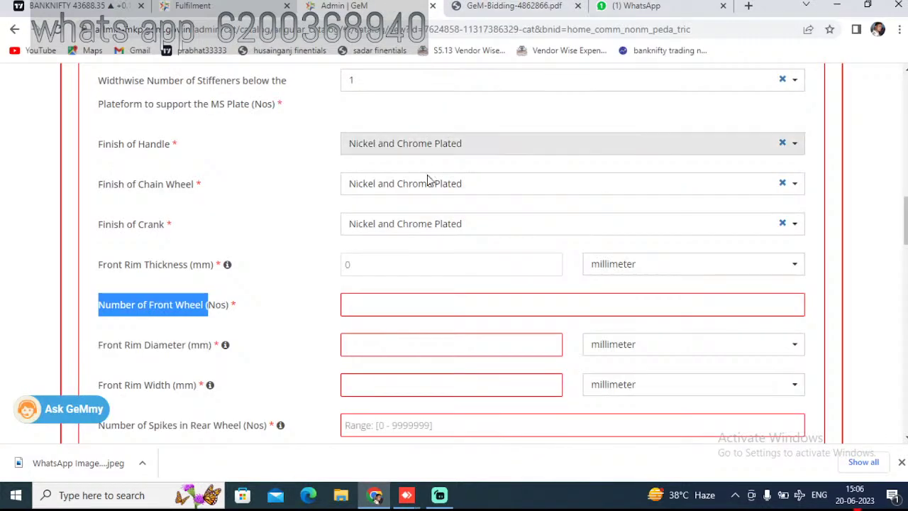
left_click(398, 302)
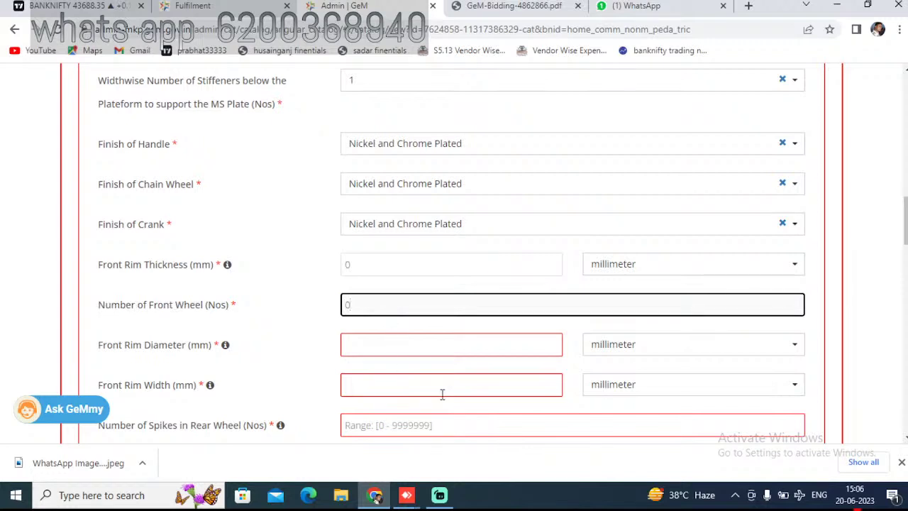
- Copy the Front Rim Diameter label from the form and search the bid document for "Front Rim Diamete"
left_click_drag(99, 344, 188, 345)
key("ctrl+c")
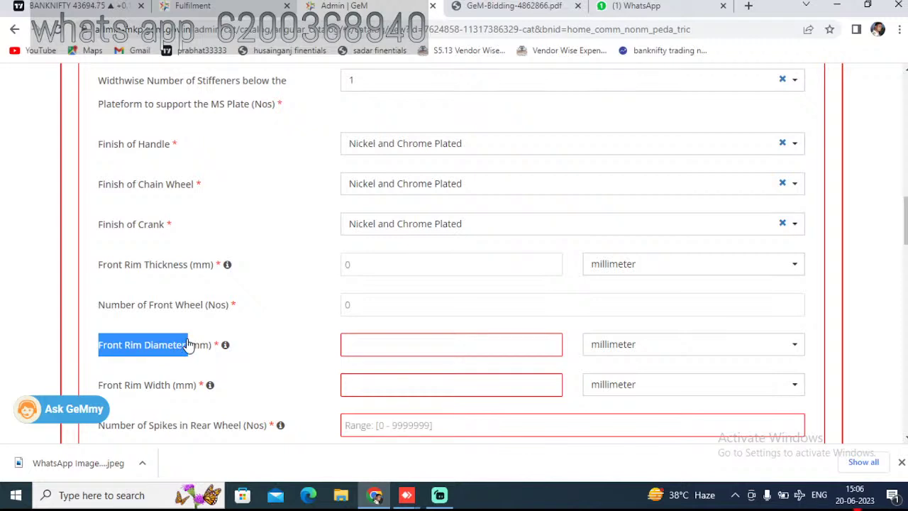
left_click(499, 6)
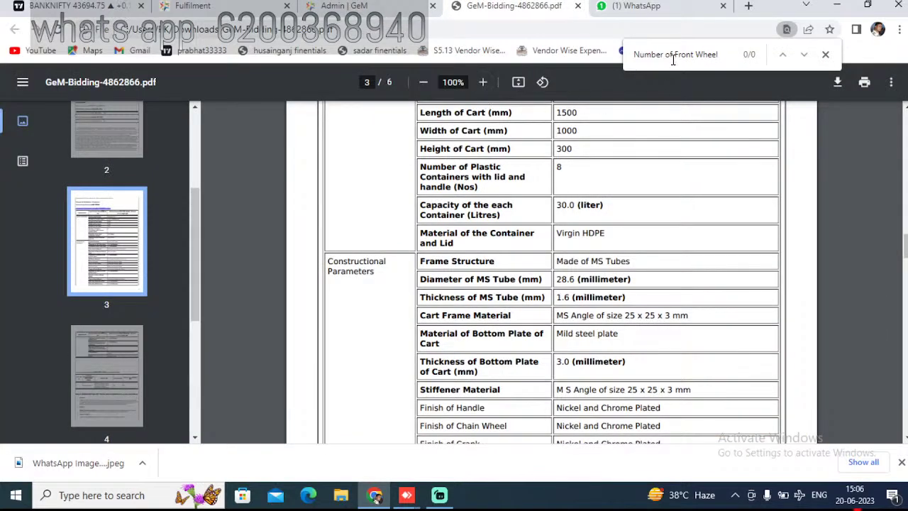
key("ctrl+f")
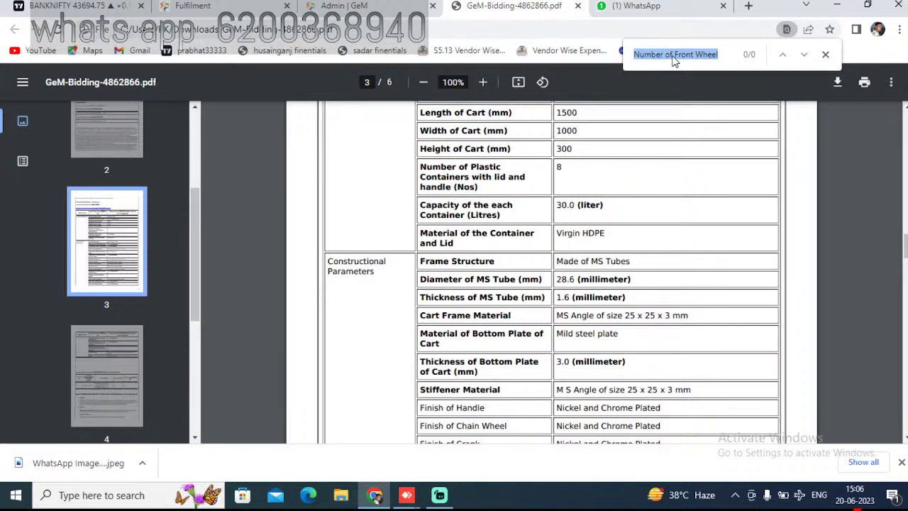
key("ctrl+v")
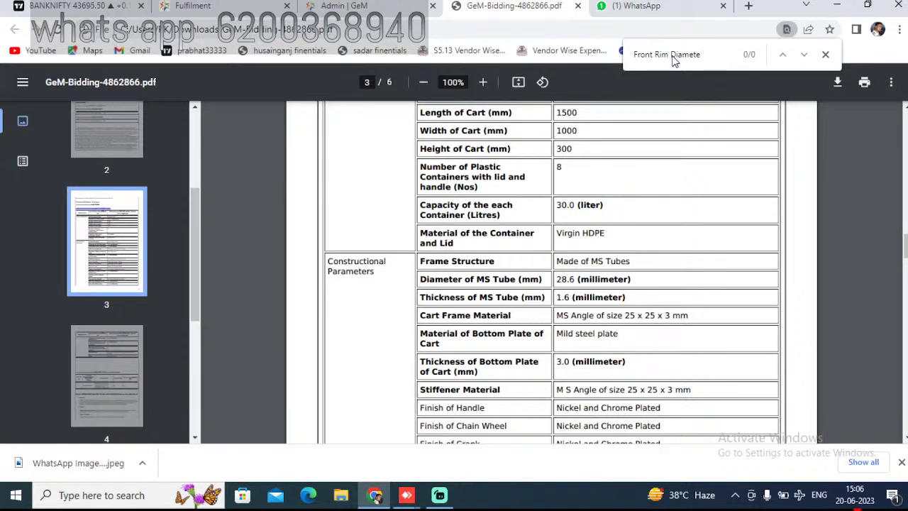
- Enter 0 for both Front Rim Diameter (mm) and Front Rim Width (mm) in the catalogue form
left_click(344, 7)
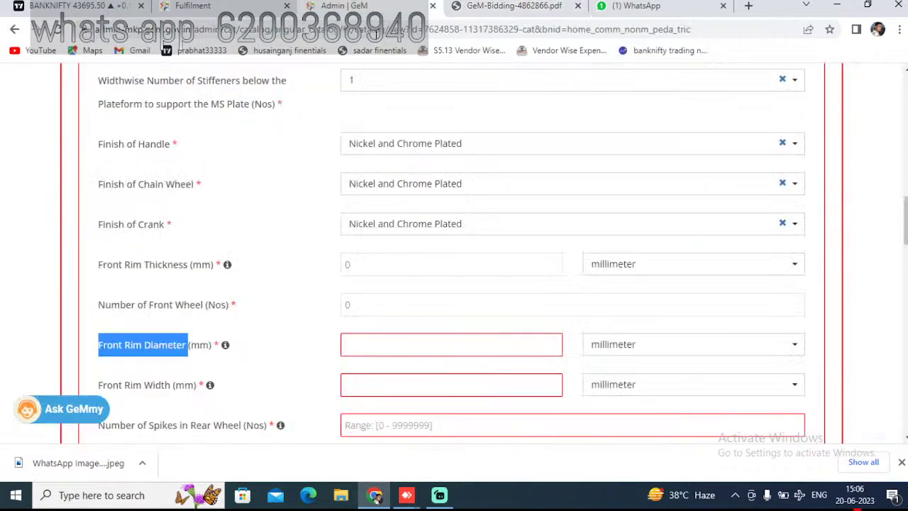
left_click(370, 346)
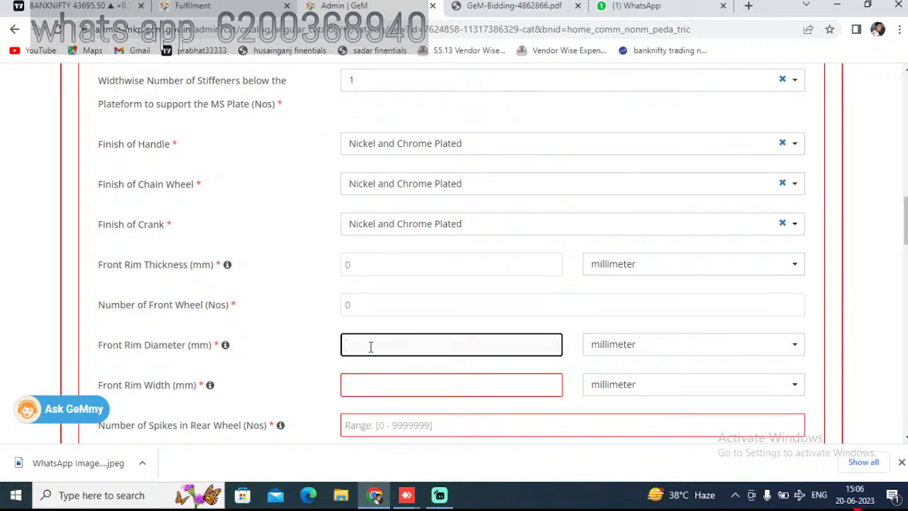
type("0")
left_click(380, 391)
type("0")
- Search the bid document for the copied label "Number of Spikes in Rear Wheel", and enter 1 for that field in the form
scroll(355, 383, "down", 1)
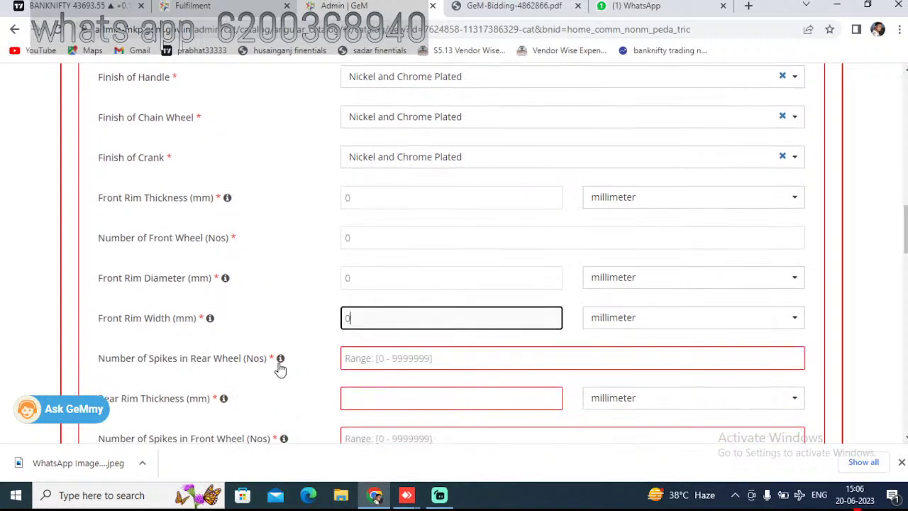
left_click_drag(91, 348, 245, 376)
key("ctrl+c")
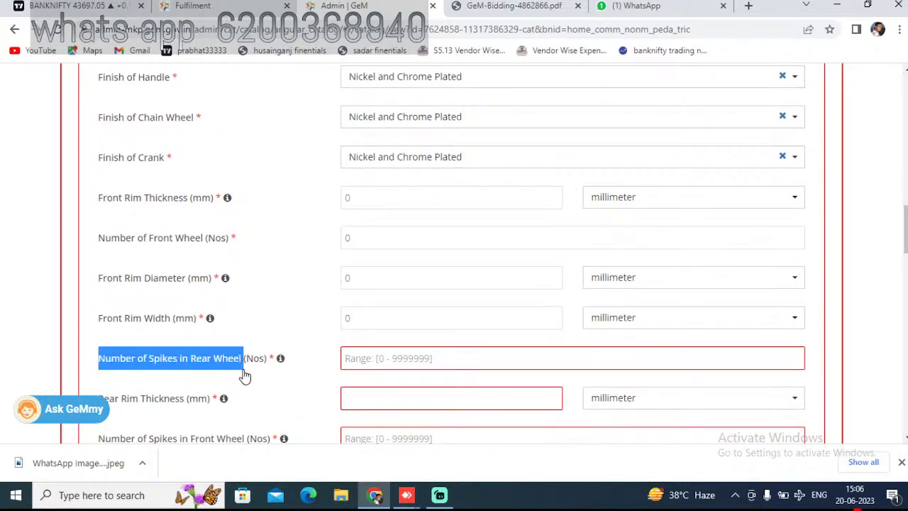
key("ctrl+Tab")
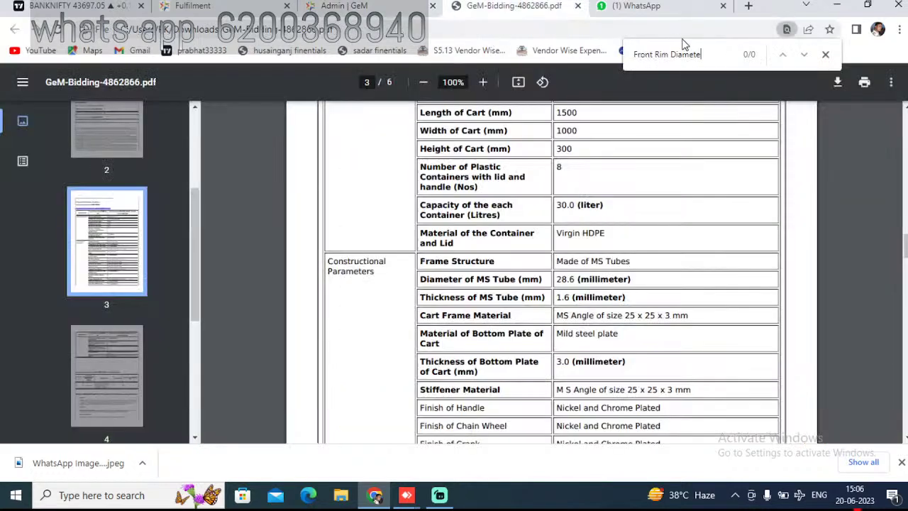
left_click_drag(713, 47, 629, 63)
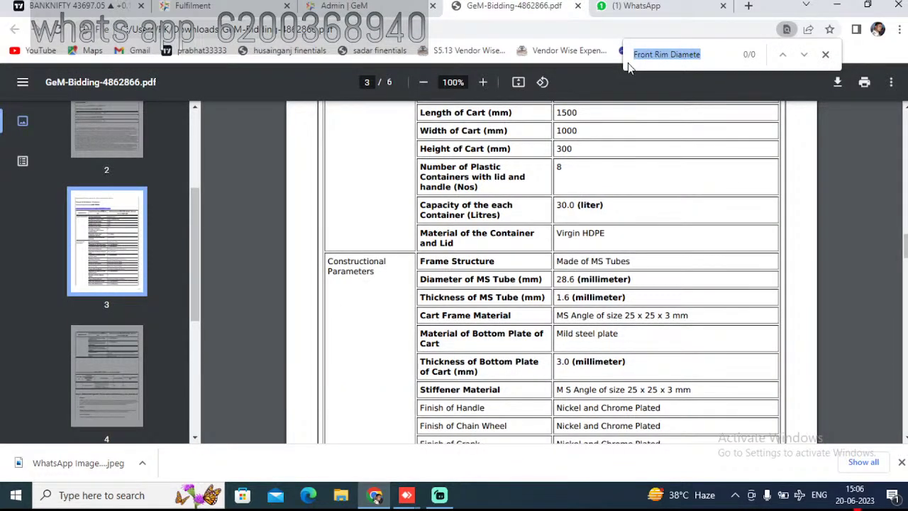
key("ctrl+v")
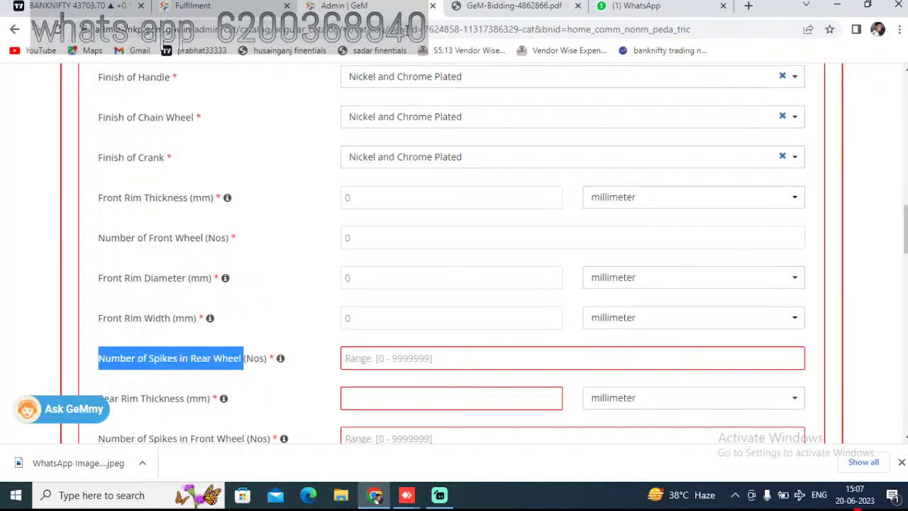
left_click(404, 6)
left_click(401, 357)
type("1")
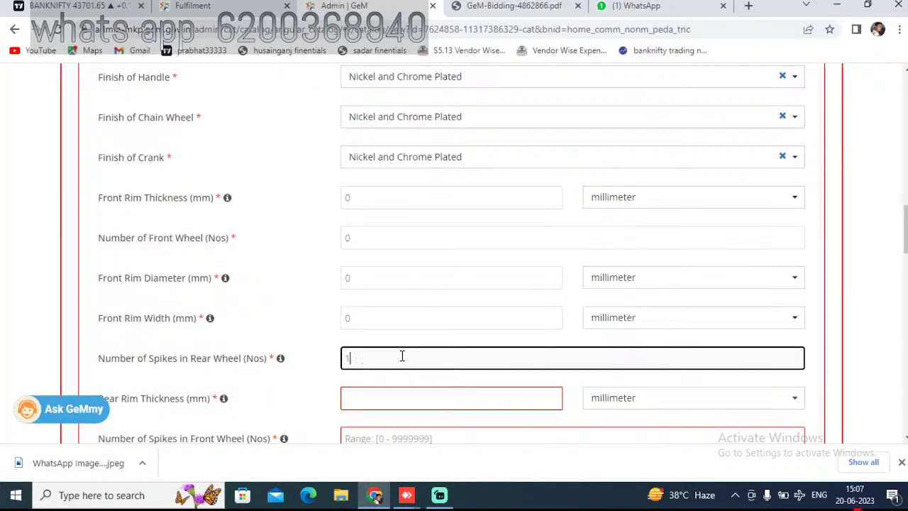
- Clear the Number of Spikes in Rear Wheel (Nos) field and enter 1 again
scroll(401, 357, "down", 3)
left_click(101, 266)
left_click_drag(101, 267, 186, 275)
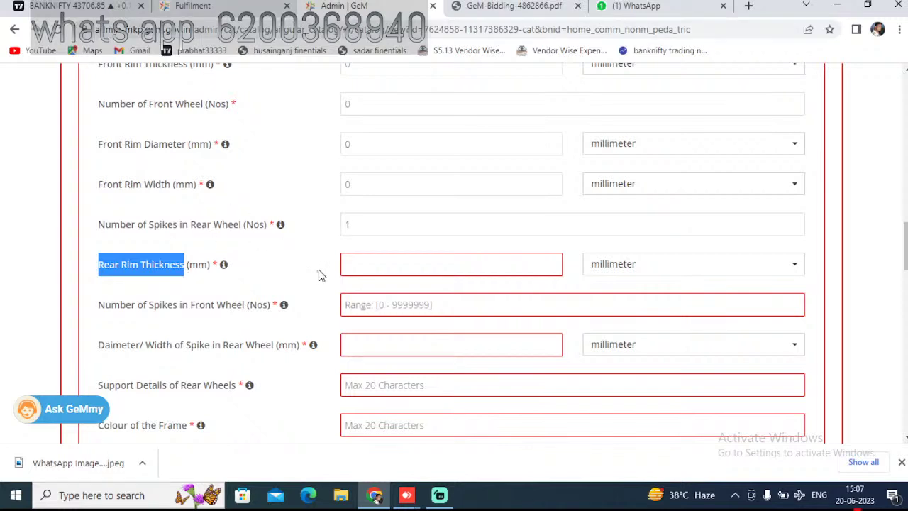
left_click(392, 220)
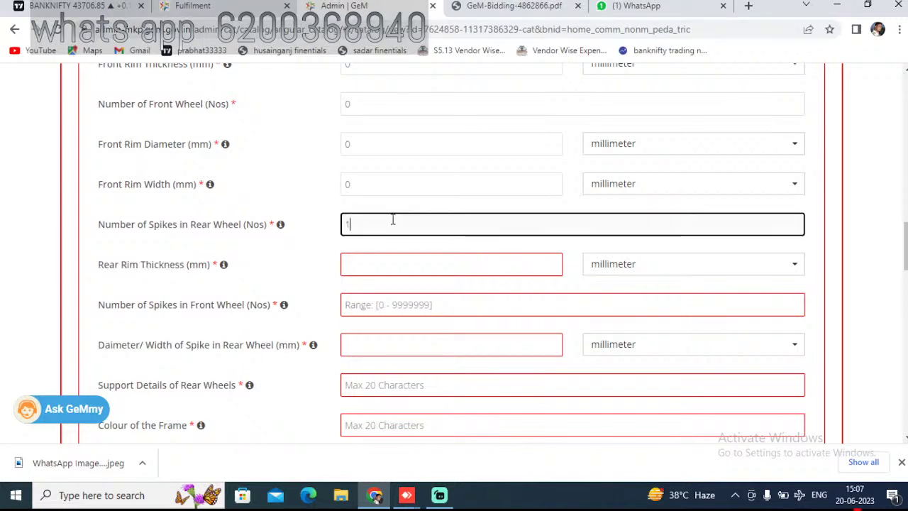
key("BackSpace")
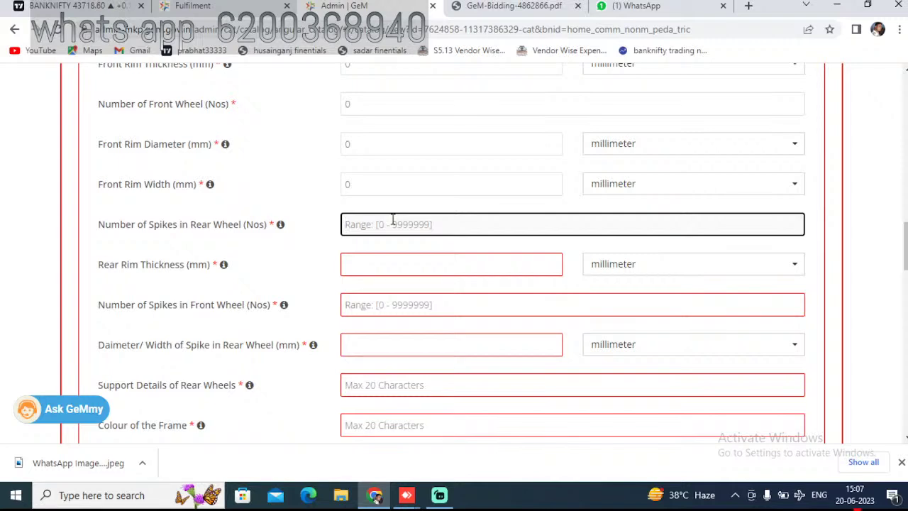
type("1")
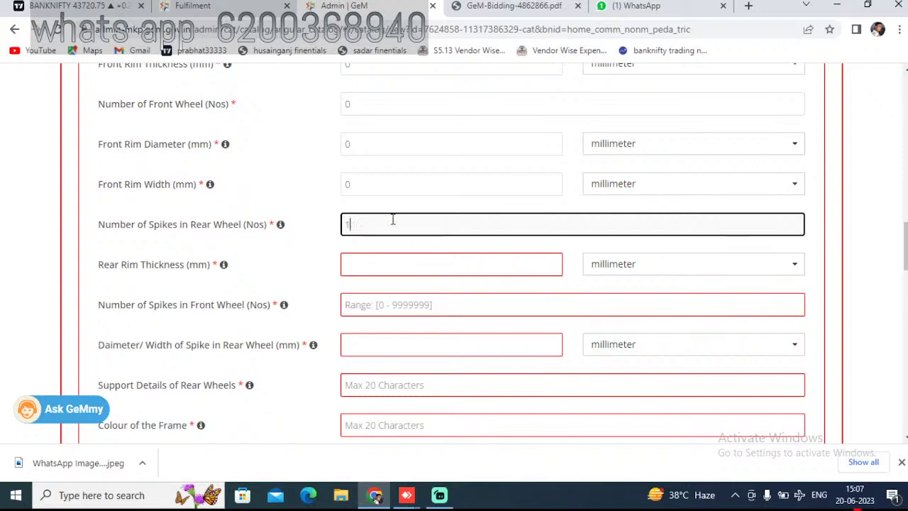
- Enter 0 for Rear Rim Thickness (mm), 1 for Number of Spikes in Front Wheel and 0 for Daimeter/ Width of Spike in Rear Wheel (mm)
left_click(401, 263)
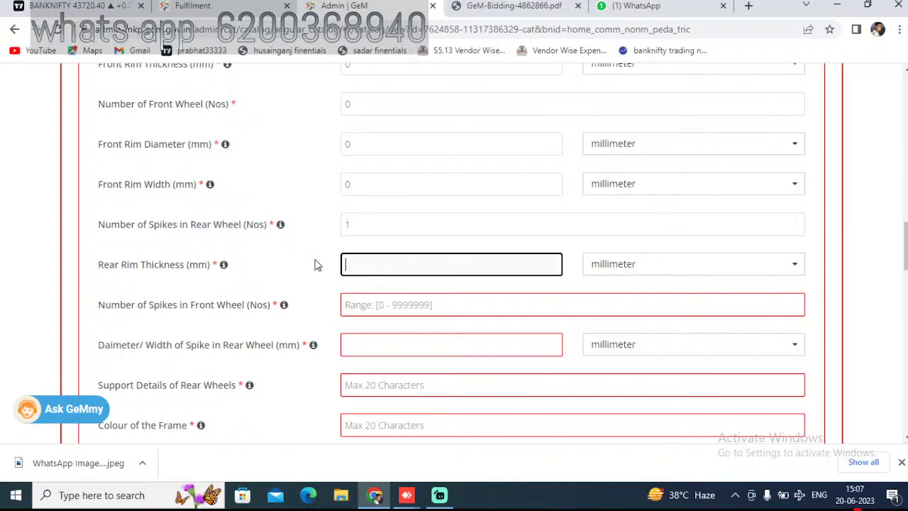
left_click(504, 302)
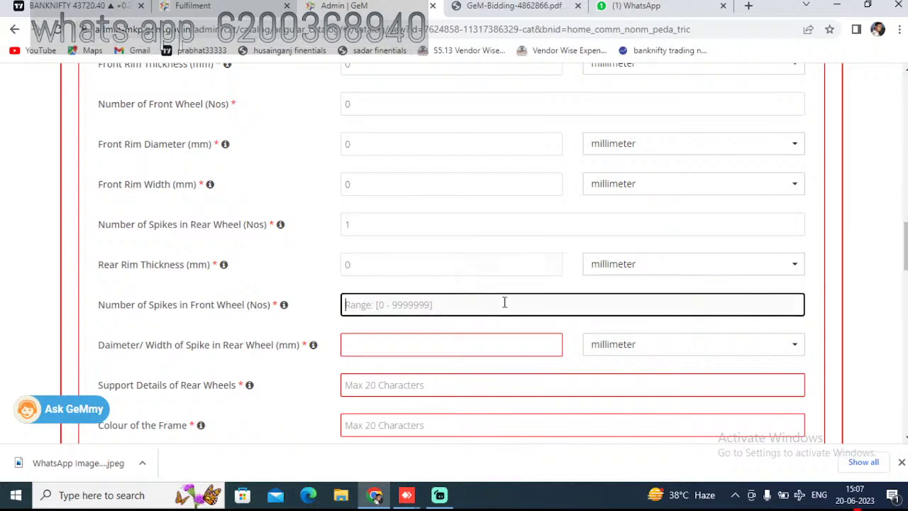
type("1")
left_click(471, 344)
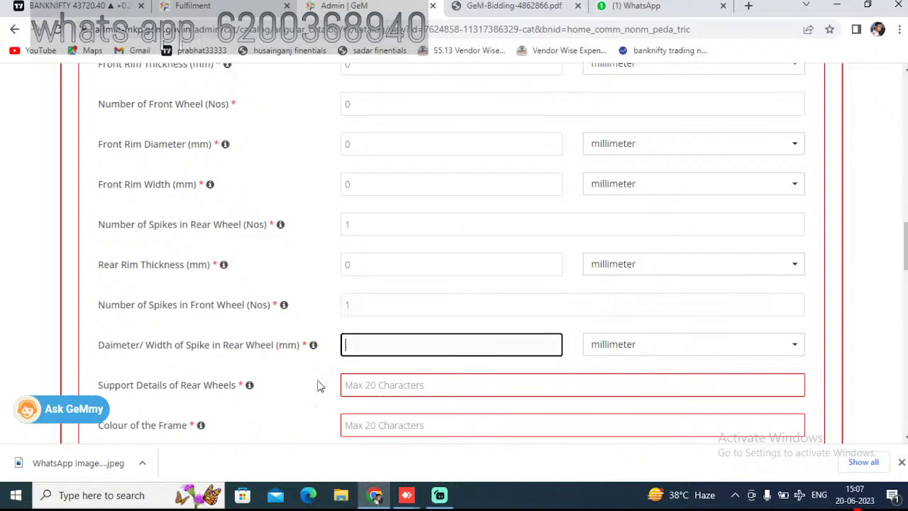
type("0")
left_click(415, 376)
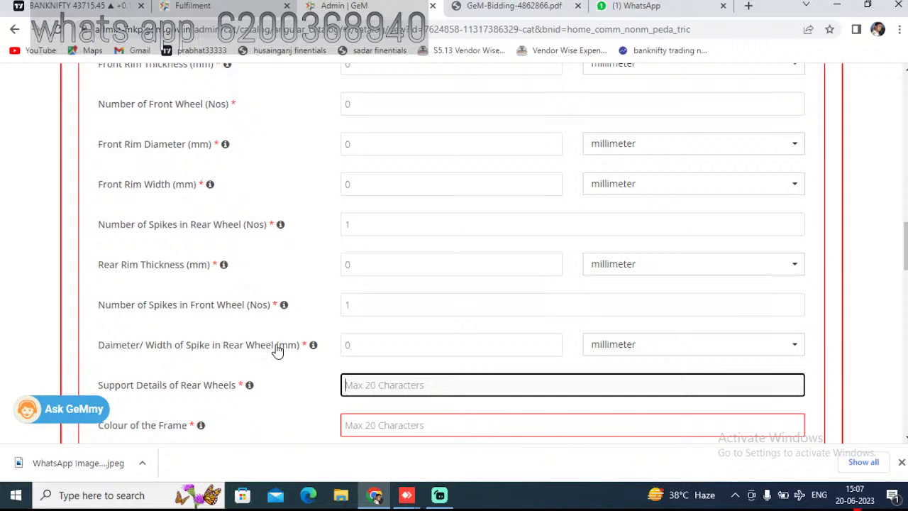
- Search the bid document for the form label "Daimeter/ Width of Spike in Rear Wheel", and return to the catalogue form
left_click_drag(273, 347, 81, 347)
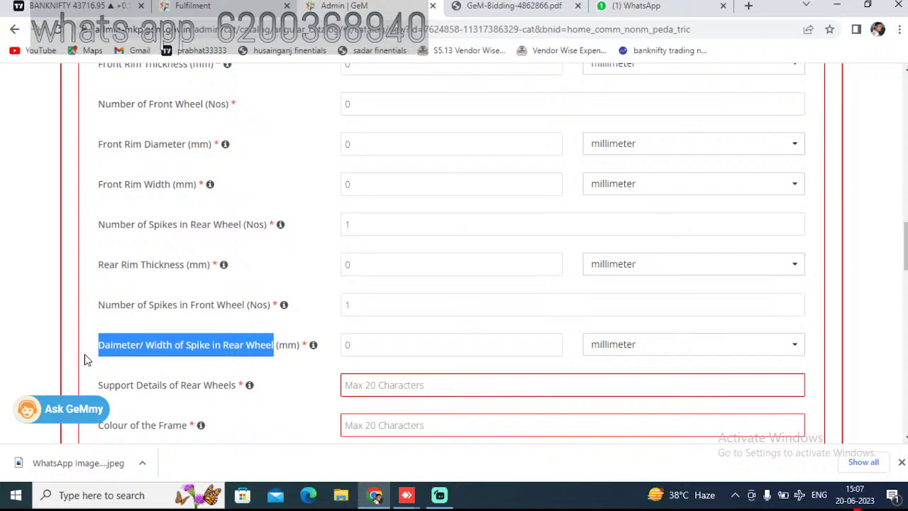
left_click(675, 7)
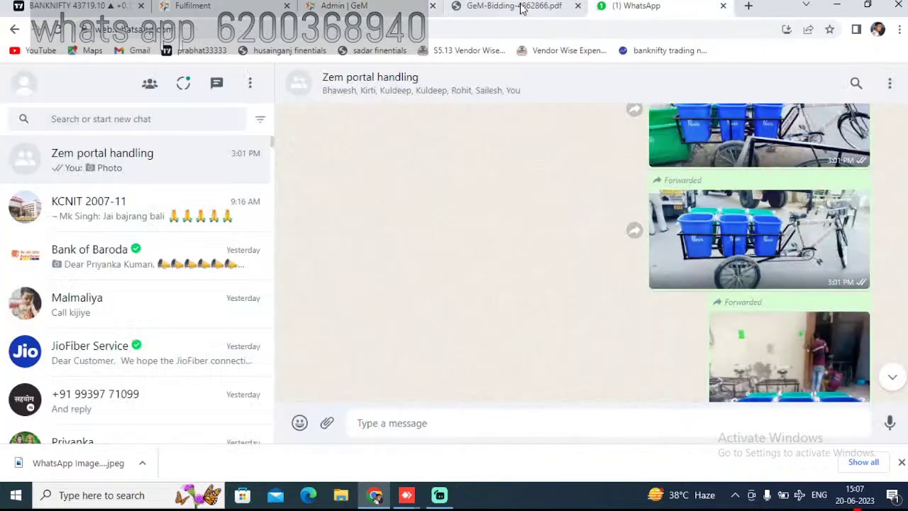
left_click(520, 9)
triple_click(654, 54)
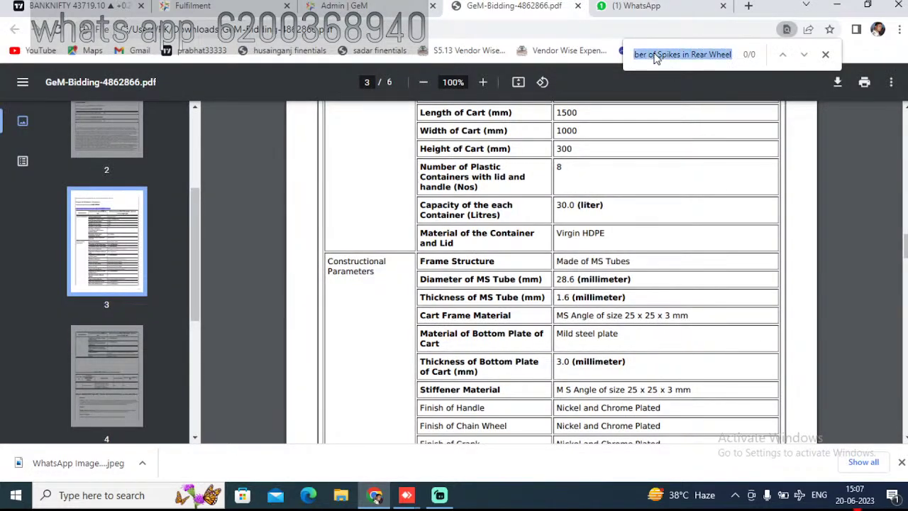
type("Width of Spike in Rear Wheel")
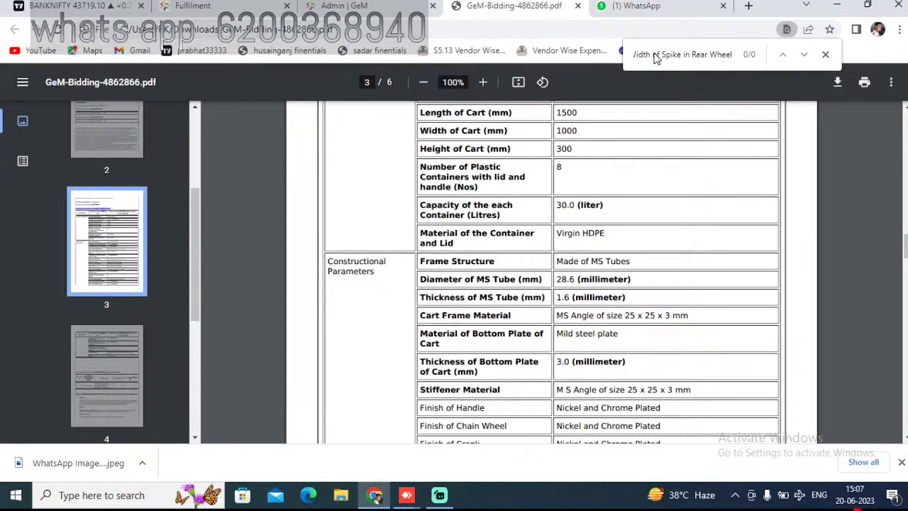
left_click(390, 7)
left_click(367, 370)
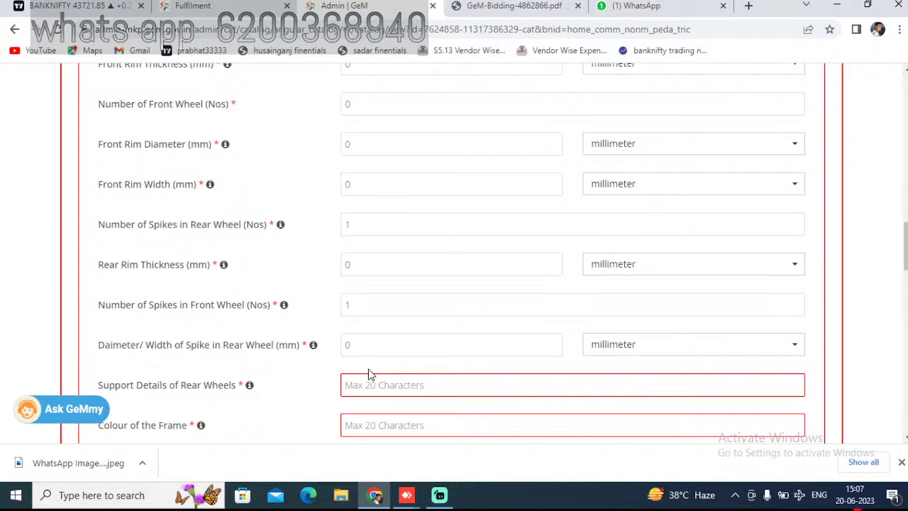
left_click(84, 401)
scroll(294, 293, "down", 1)
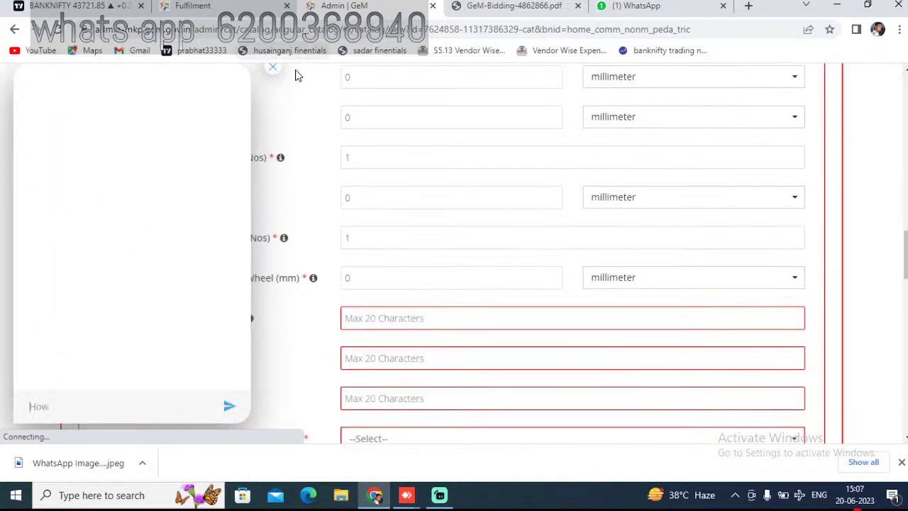
left_click(275, 70)
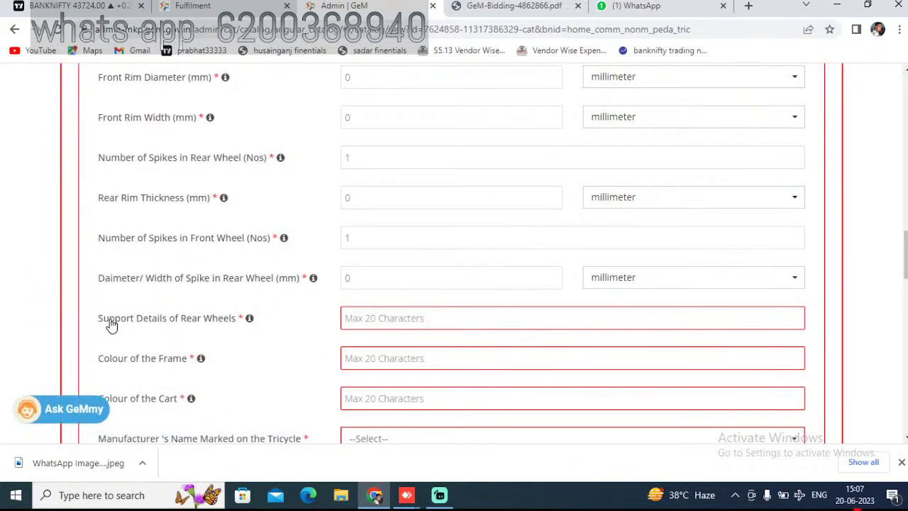
- Search the bid document for the copied label "Support Details of Rear Wheels", and enter 0 for that field in the form
left_click_drag(97, 315, 240, 328)
key("ctrl+c")
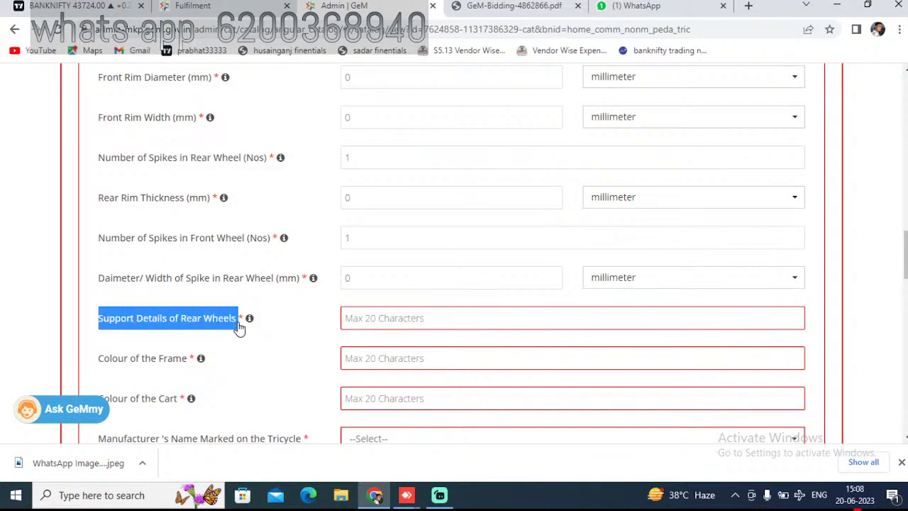
left_click(521, 7)
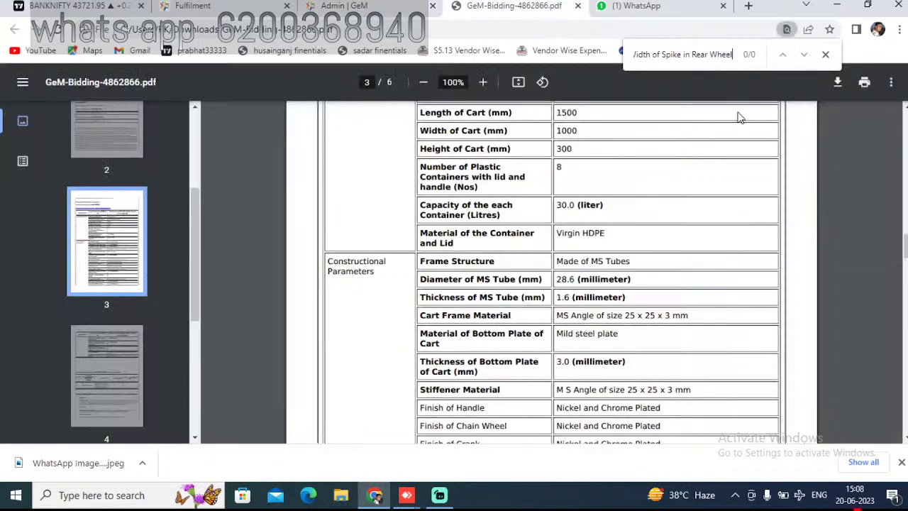
left_click(678, 55)
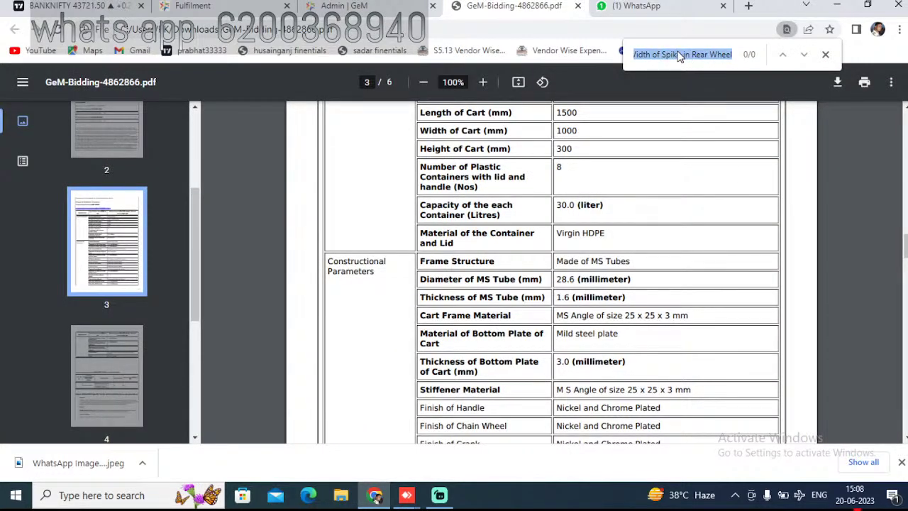
key("ctrl+v")
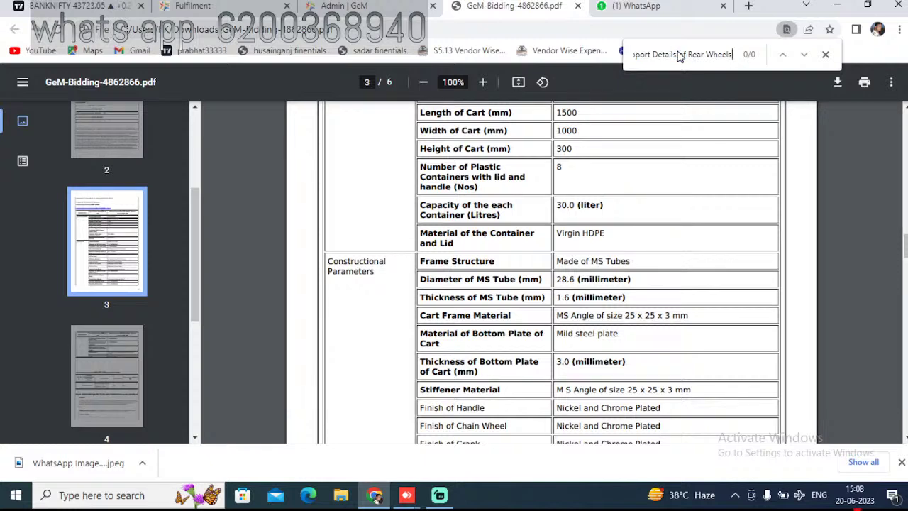
left_click(392, 7)
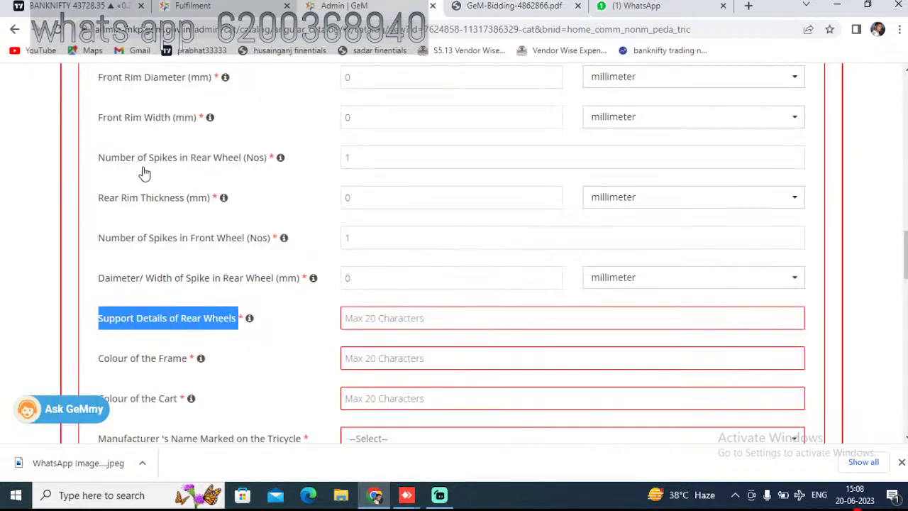
left_click(346, 318)
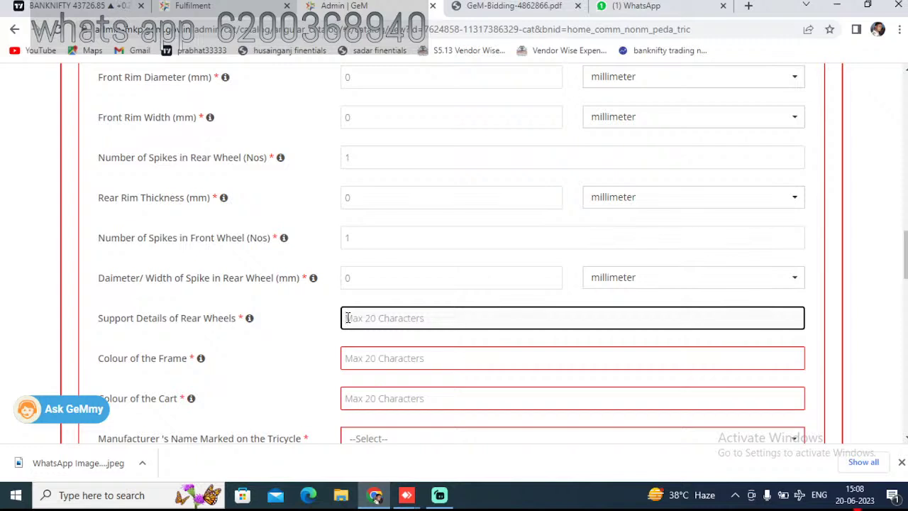
type("0")
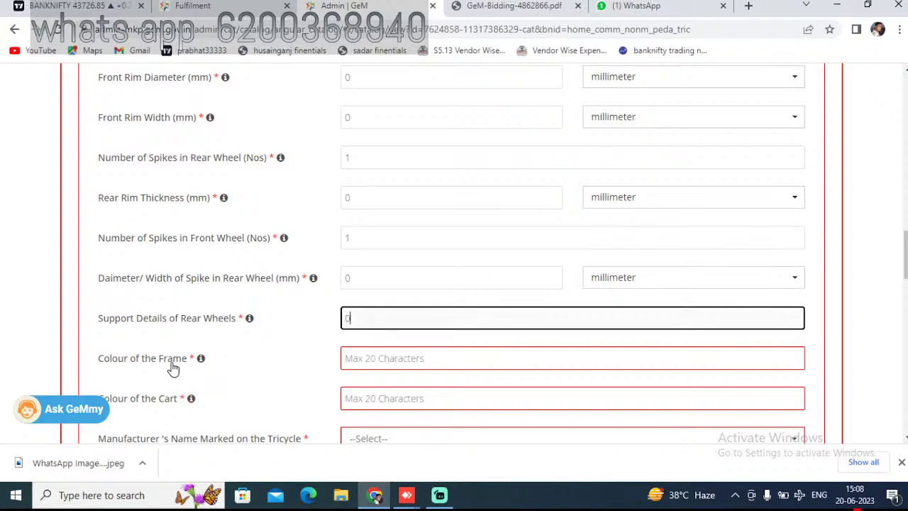
- Search the bid document for the copied label "Colour of the Frame", and enter NA for that field in the form
left_click_drag(187, 363, 84, 363)
key("ctrl+c")
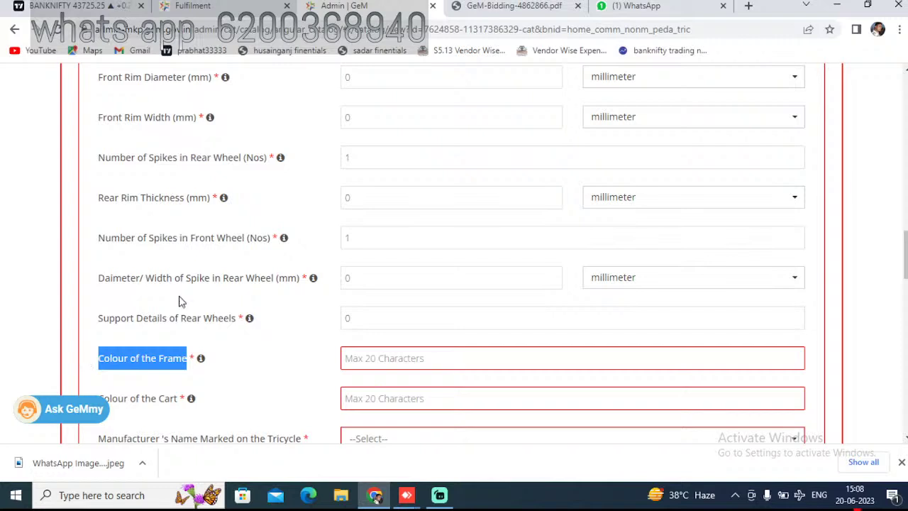
left_click(558, 14)
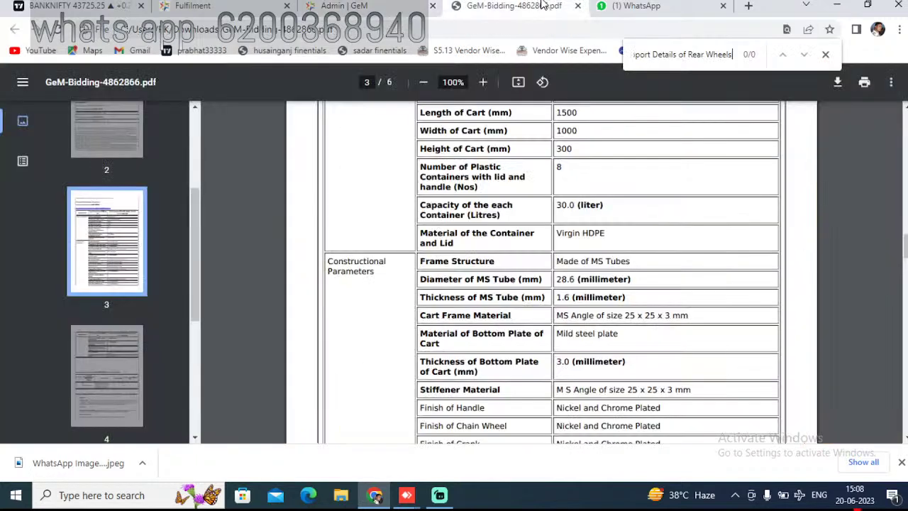
triple_click(682, 57)
key("ctrl+v")
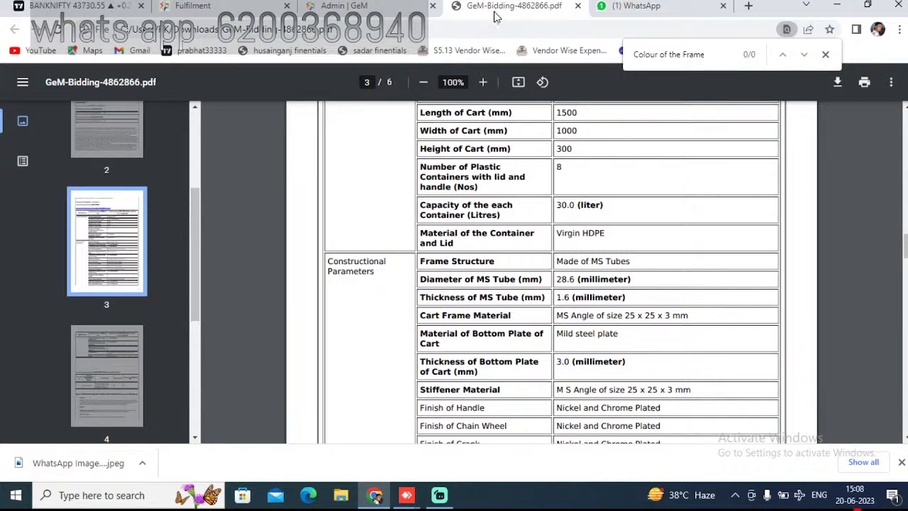
left_click(408, 7)
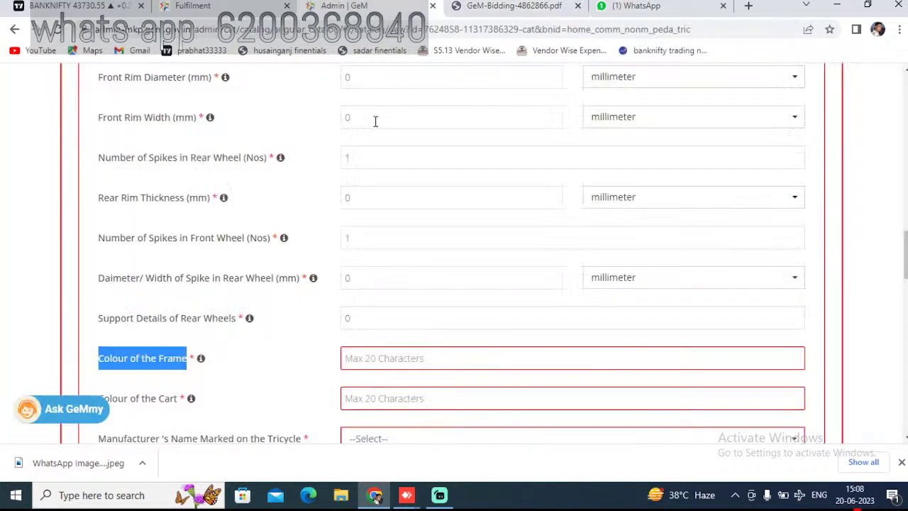
left_click(381, 361)
type("NA")
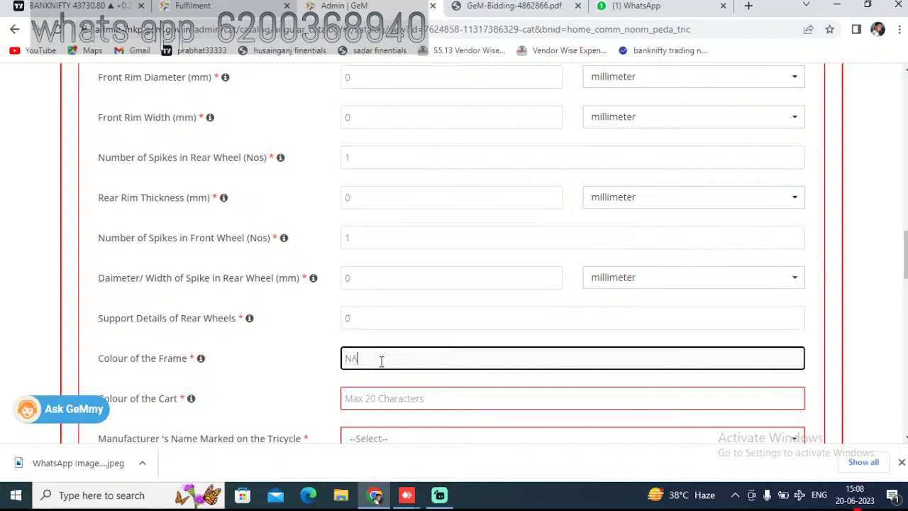
- Search the bid document for the copied label "Colour of the Cart", and enter NA for that field in the form
scroll(382, 361, "down", 1)
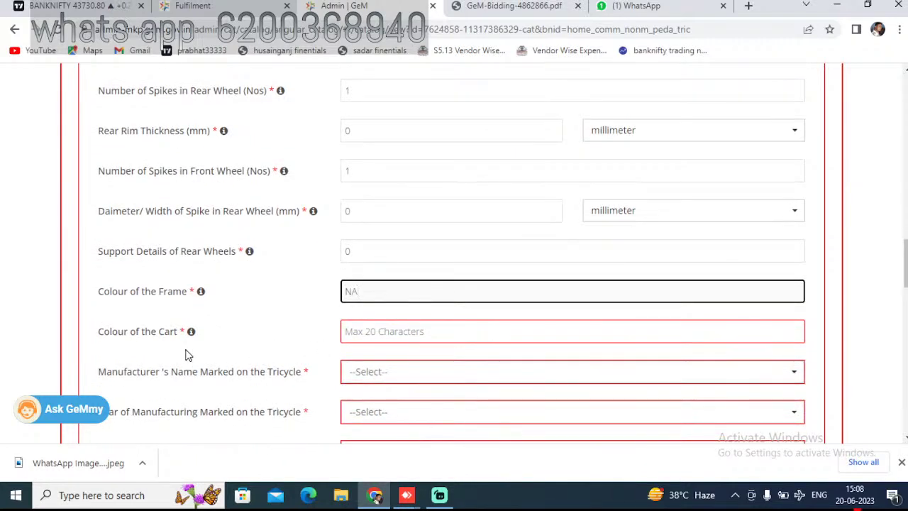
left_click_drag(177, 340, 87, 321)
key("ctrl+c")
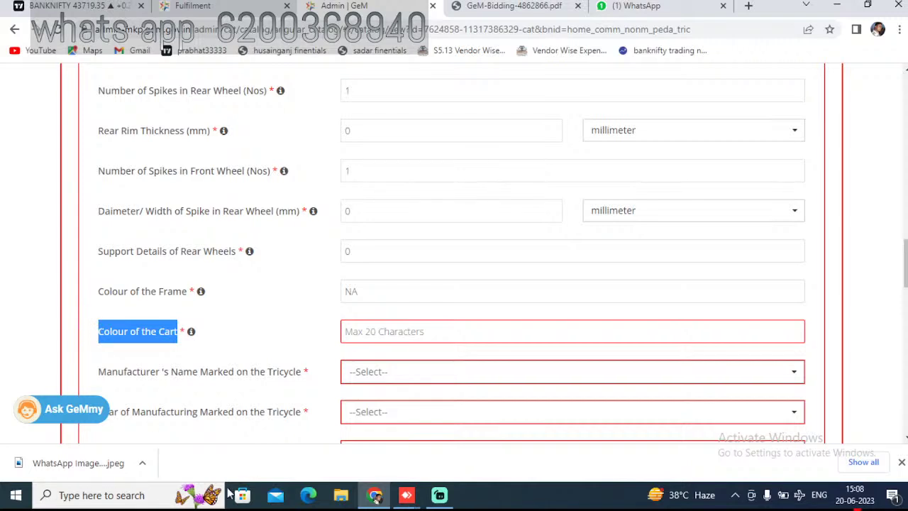
left_click(529, 8)
triple_click(647, 55)
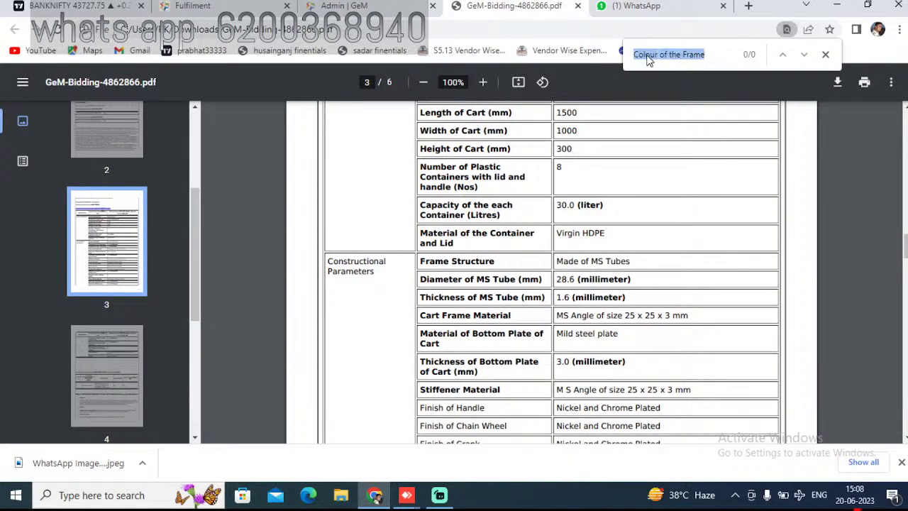
key("ctrl+v")
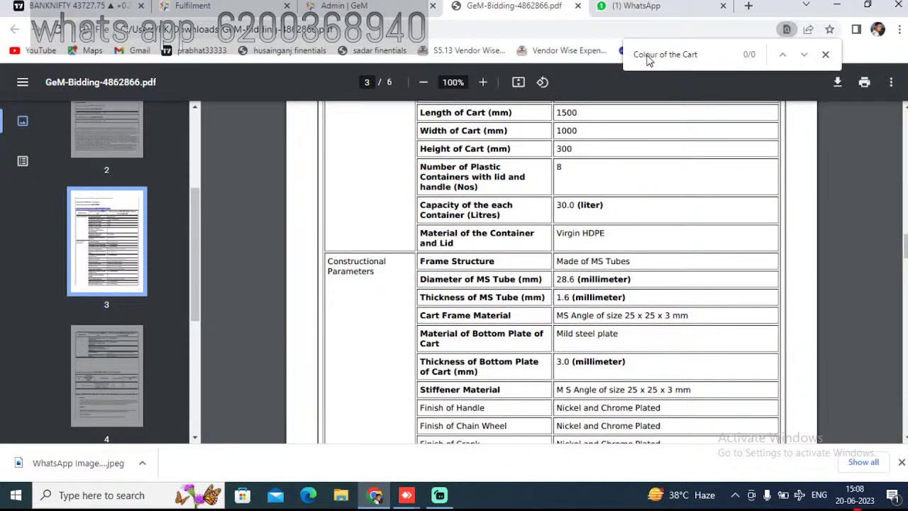
left_click(348, 5)
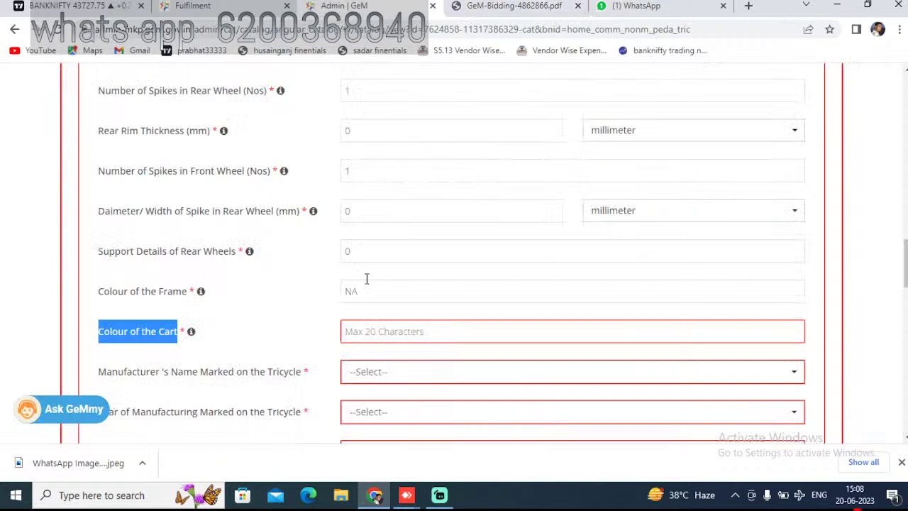
left_click(378, 331)
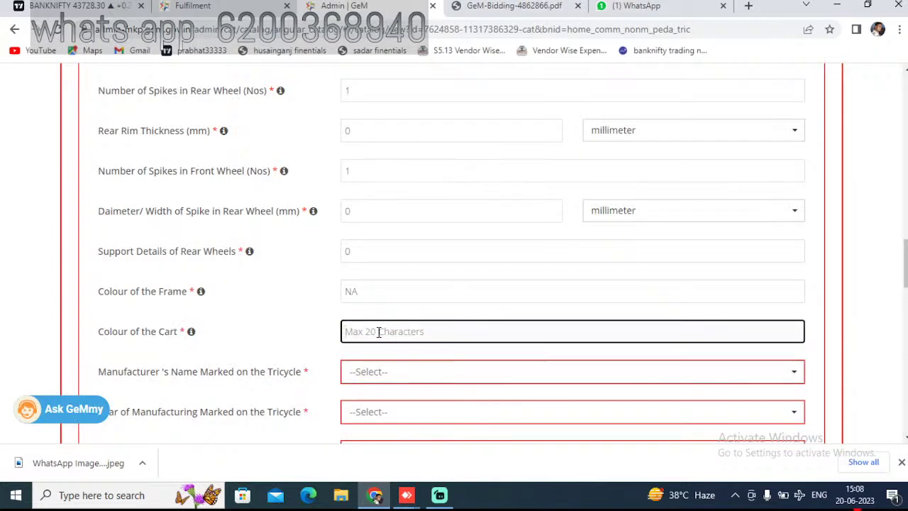
type("NA")
- Search the bid document for the copied label "Manufacturer 's Name Marked on the Tricycle", and return to the catalogue form
scroll(375, 331, "down", 4)
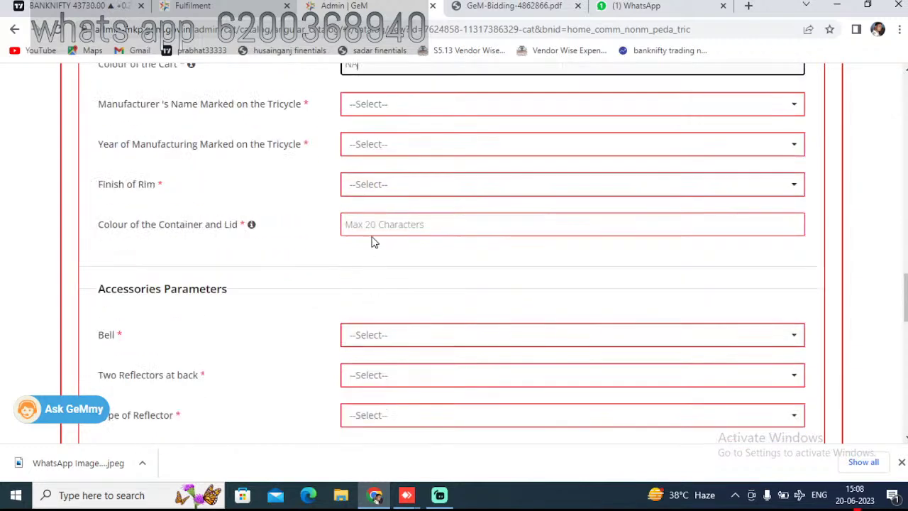
left_click_drag(304, 106, 76, 112)
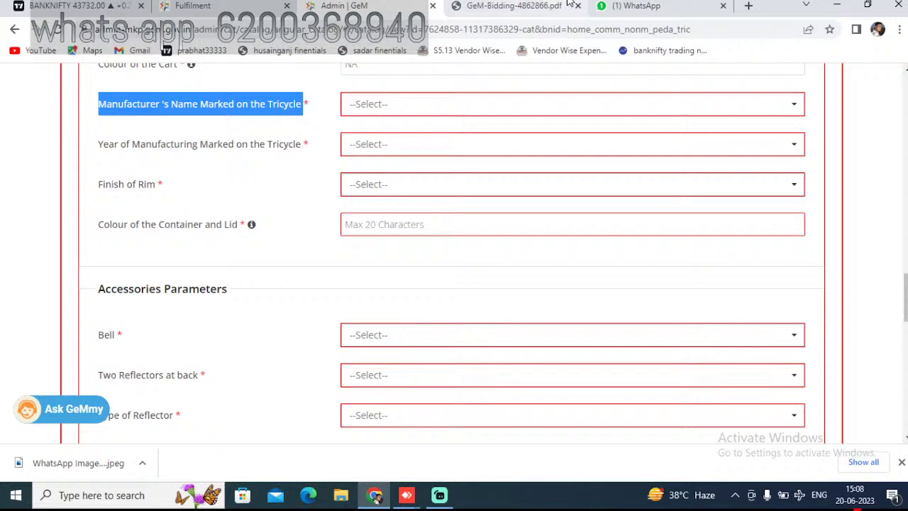
left_click(516, 6)
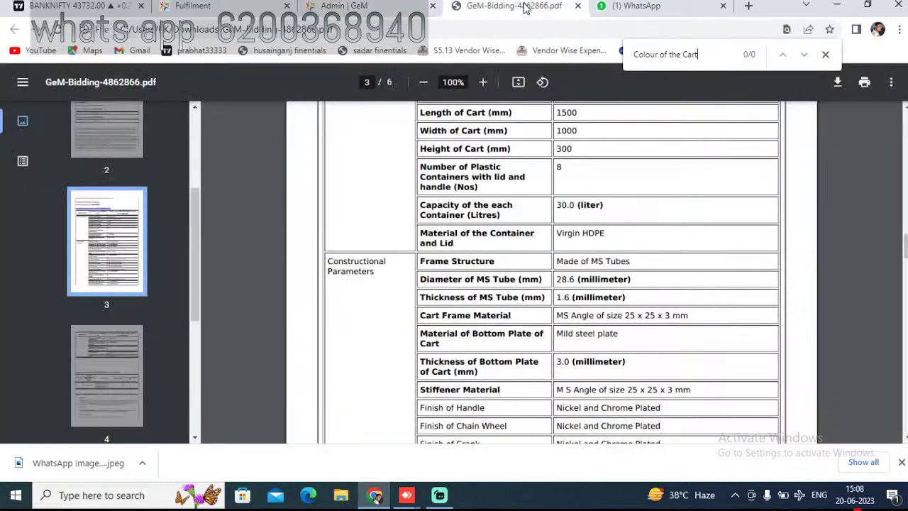
triple_click(675, 56)
key("ctrl+v")
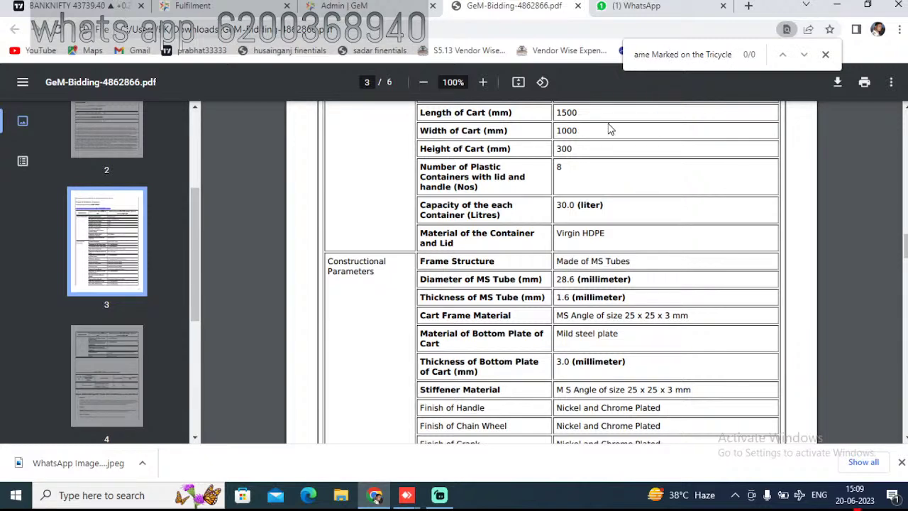
left_click(390, 8)
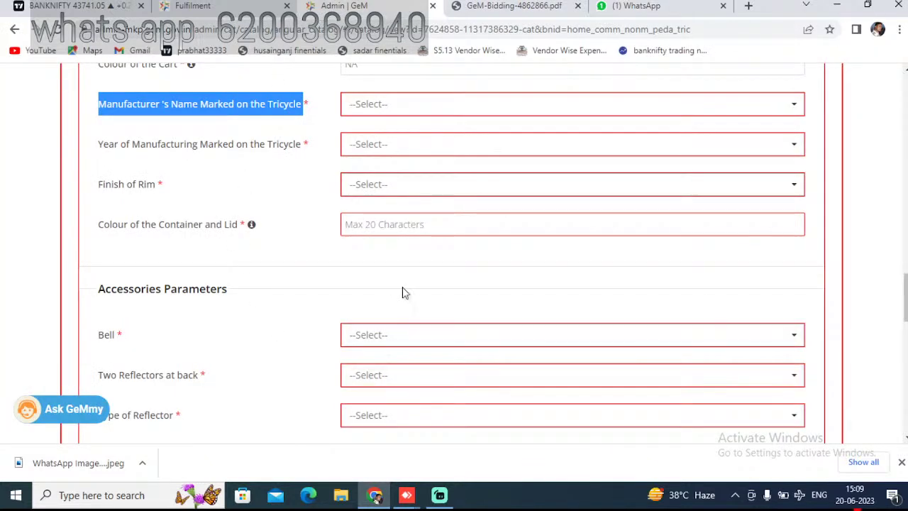
- Set manufacturer's name and year of manufacturing marked on the tricycle to Yes, Finish of Rim to Nickel and Chrome Plated, and container and lid colour to 0
left_click(399, 108)
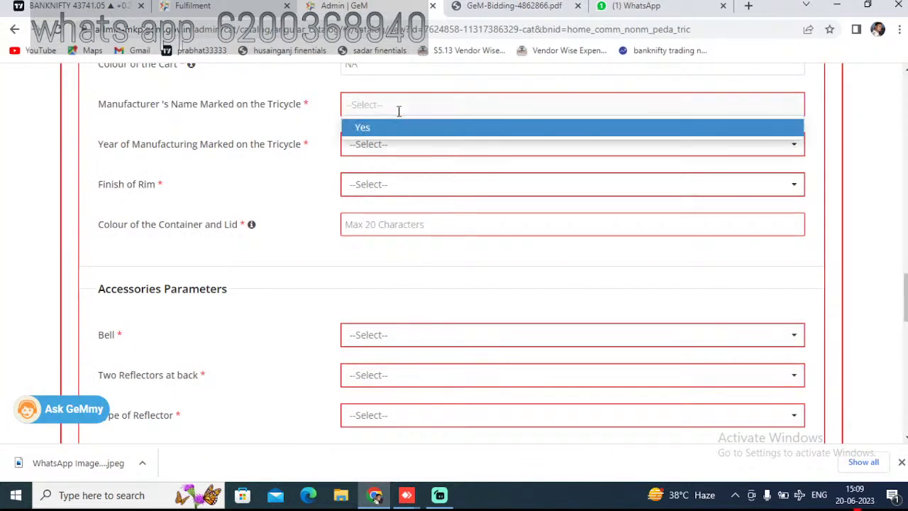
left_click(411, 128)
left_click(412, 147)
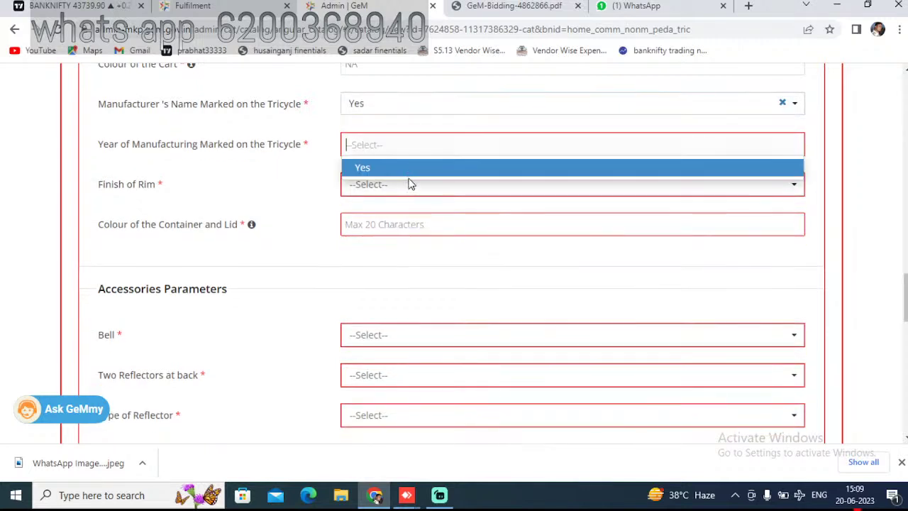
left_click(396, 171)
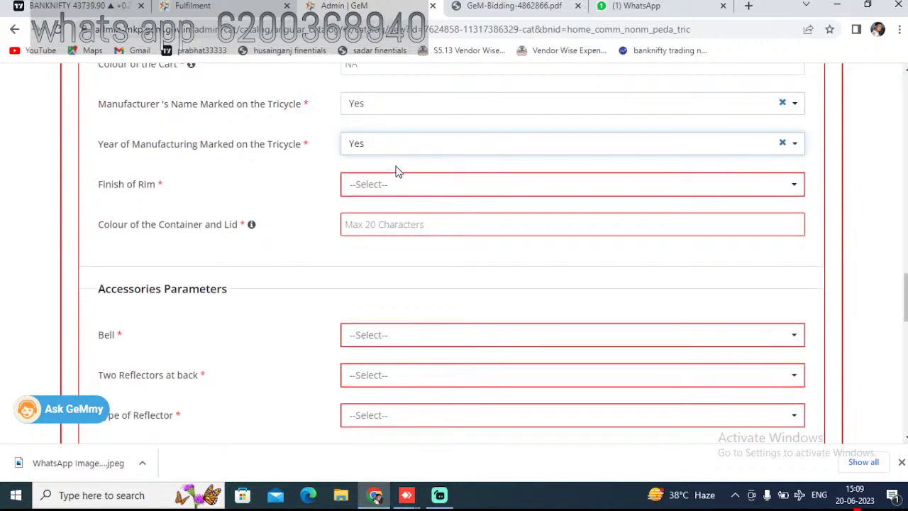
left_click(401, 190)
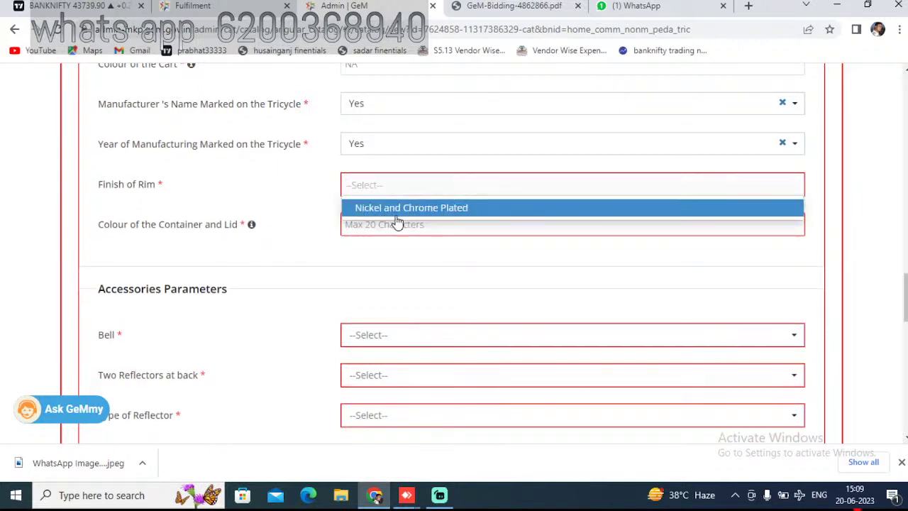
left_click(394, 219)
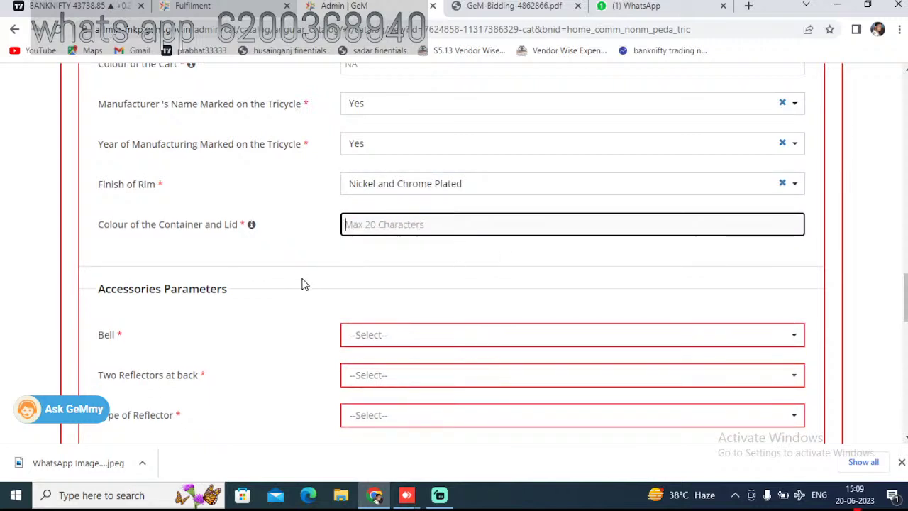
type("0")
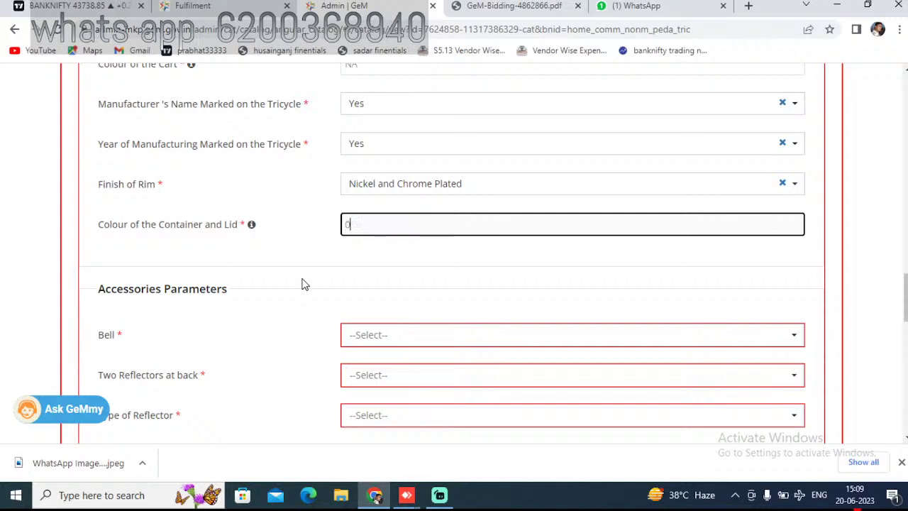
- Under Accessories Parameters, set Bell and Two Reflectors at back to Yes and Type of Reflector to Plastic
left_click(421, 334)
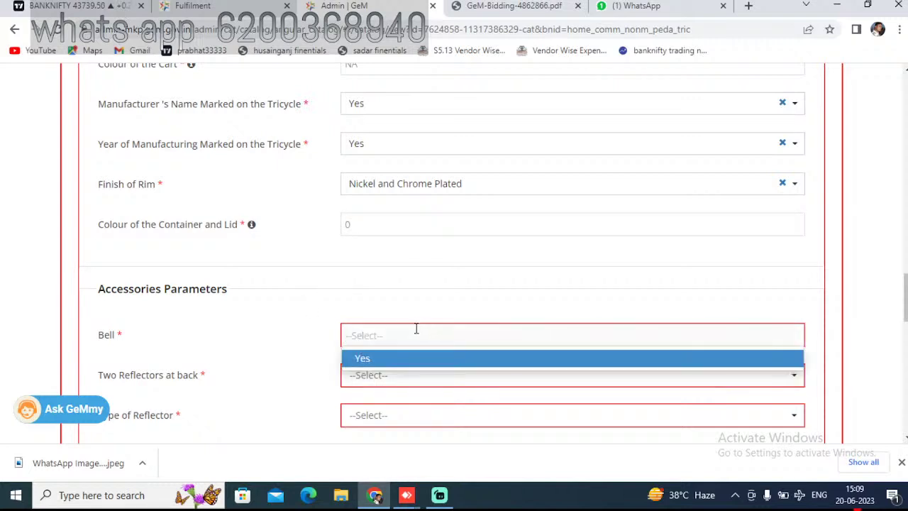
left_click(430, 364)
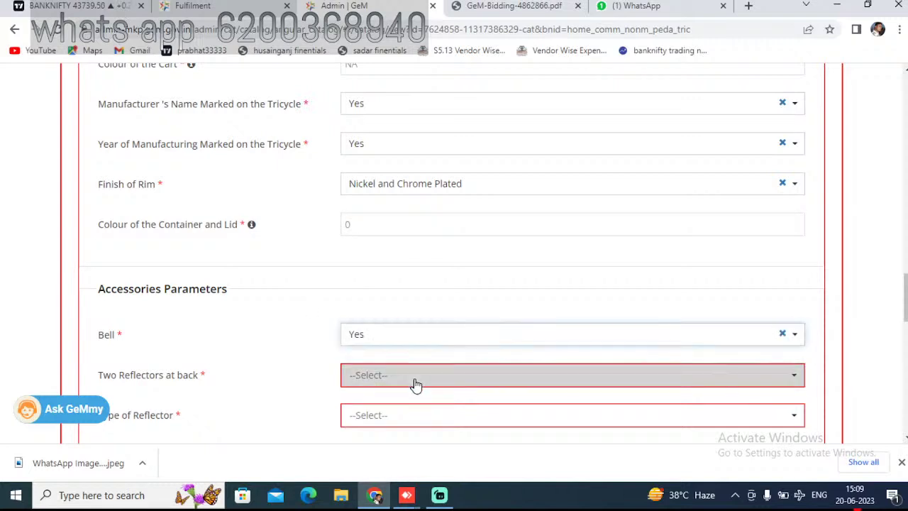
left_click(416, 379)
left_click(407, 399)
scroll(406, 398, "down", 2)
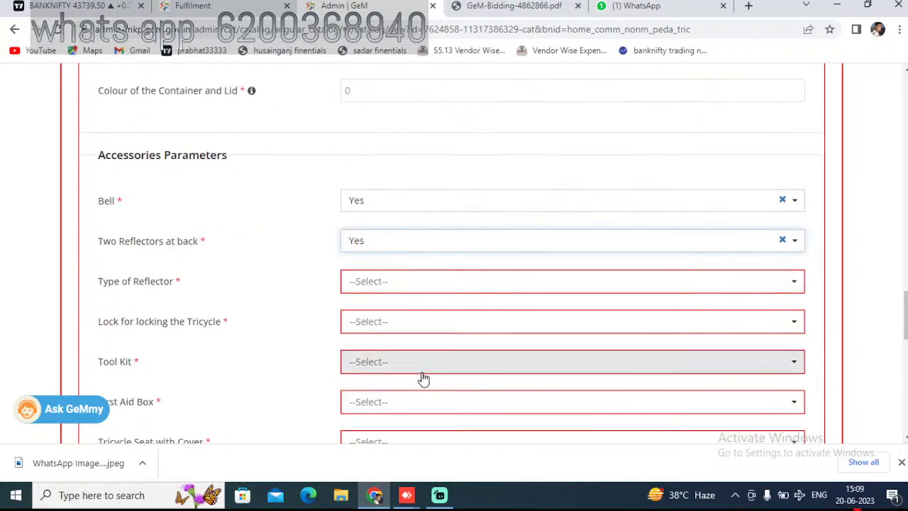
left_click(468, 275)
left_click(378, 306)
- Search the bid document for the copied label "Type of Reflector", and return to the catalogue form
left_click_drag(89, 280, 176, 290)
key("ctrl+c")
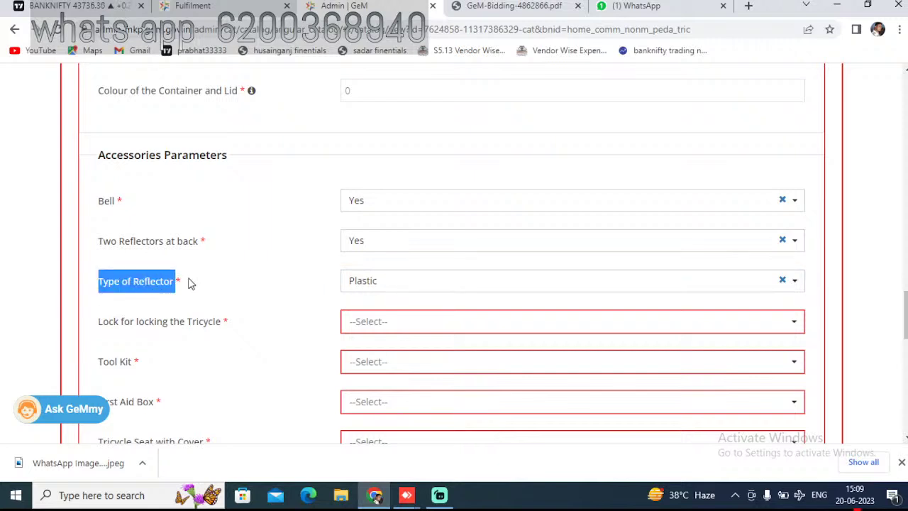
left_click(490, 6)
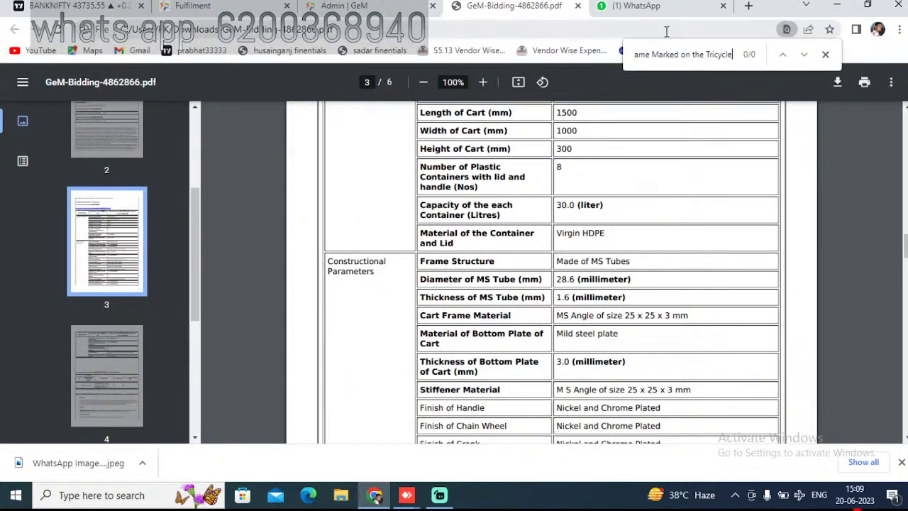
triple_click(702, 55)
key("ctrl+v")
scroll(628, 227, "down", 3)
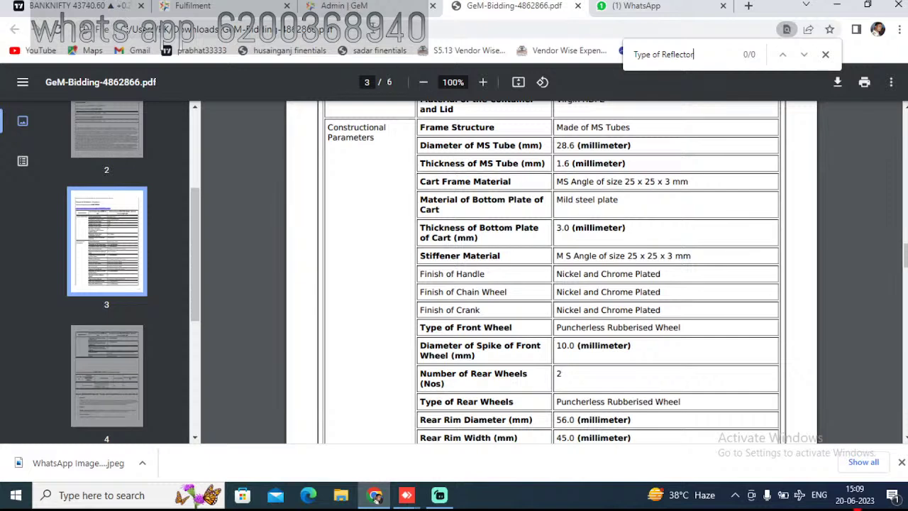
left_click(363, 6)
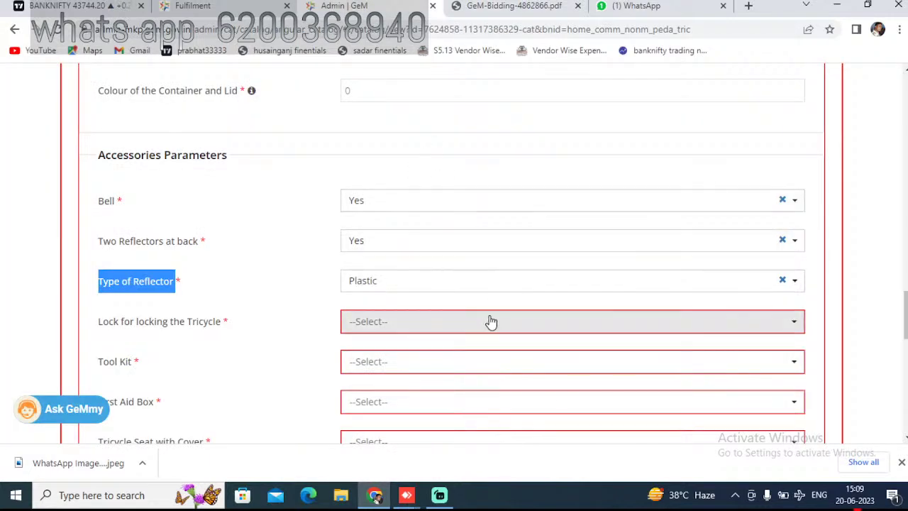
- Set Lock for locking the Tricycle, Tool Kit, First Aid Box, Tricycle Seat with Cover, and Hangers for broom and wiper to Yes
left_click(417, 321)
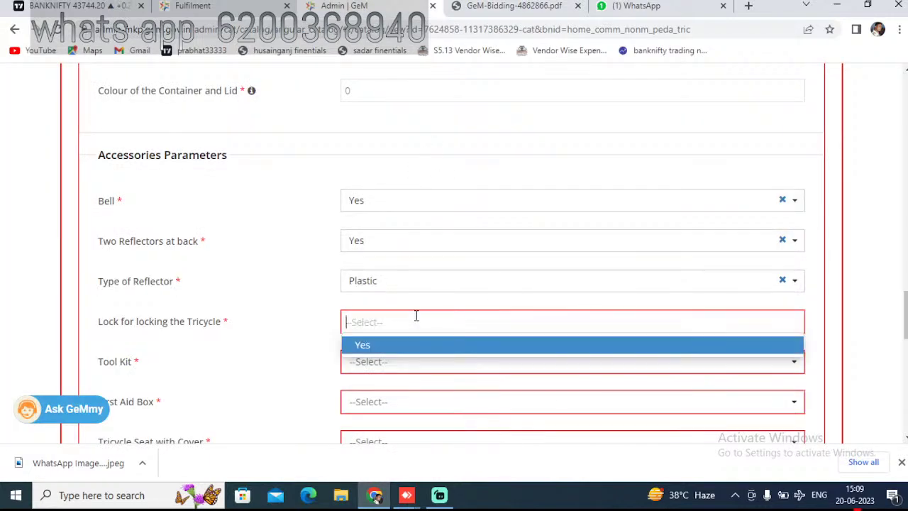
left_click(405, 362)
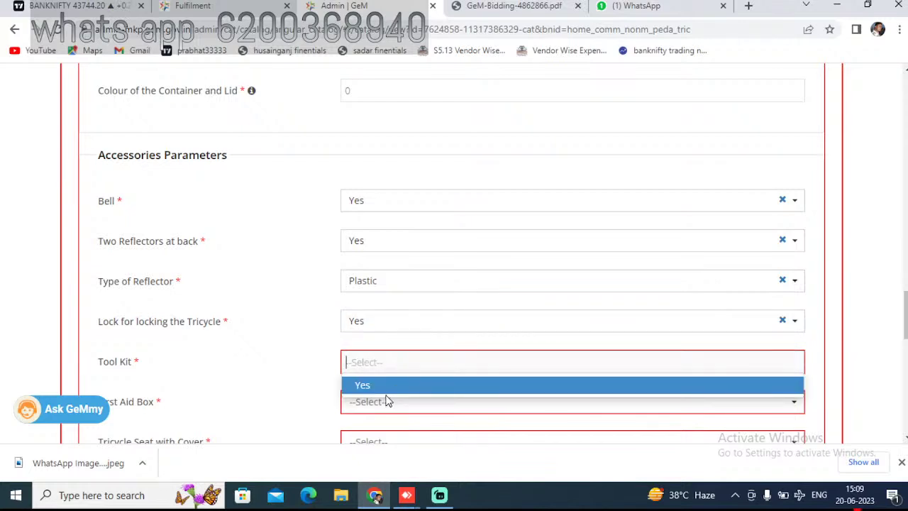
left_click(387, 388)
scroll(409, 380, "down", 2)
left_click(404, 281)
left_click(384, 296)
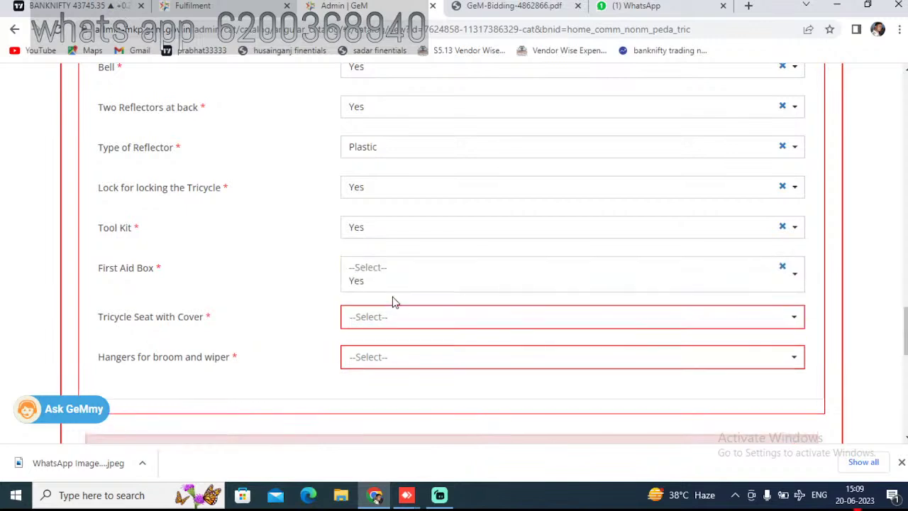
left_click(392, 316)
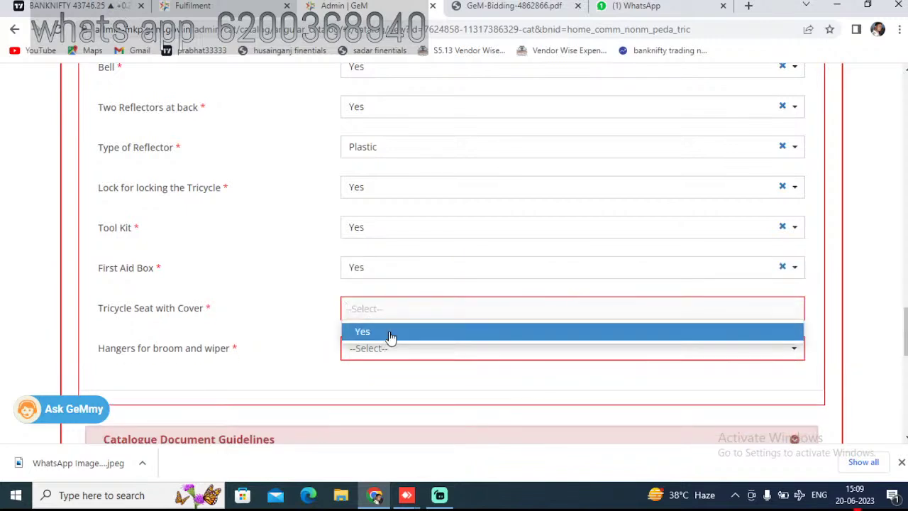
left_click(390, 333)
left_click(381, 350)
left_click(399, 376)
- Set the catalogue upload document type to Any Other Documents
scroll(402, 361, "down", 4)
scroll(402, 361, "down", 2)
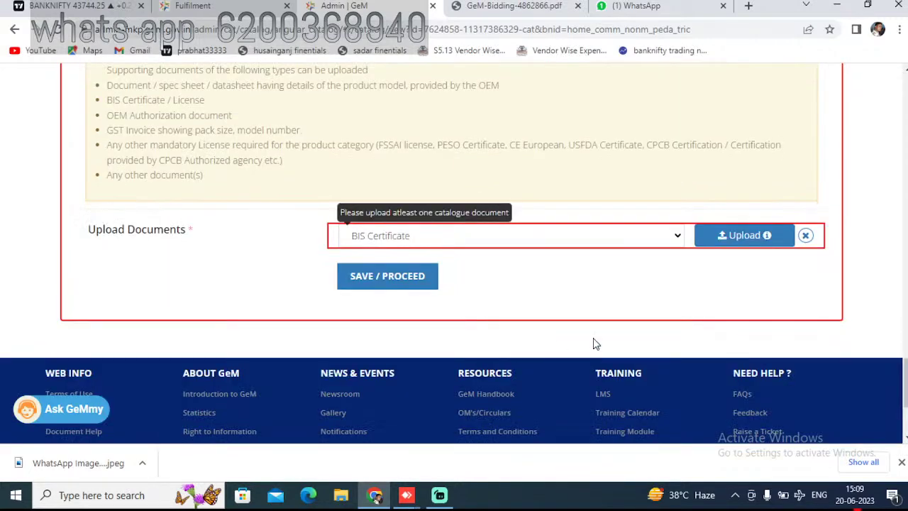
left_click(674, 236)
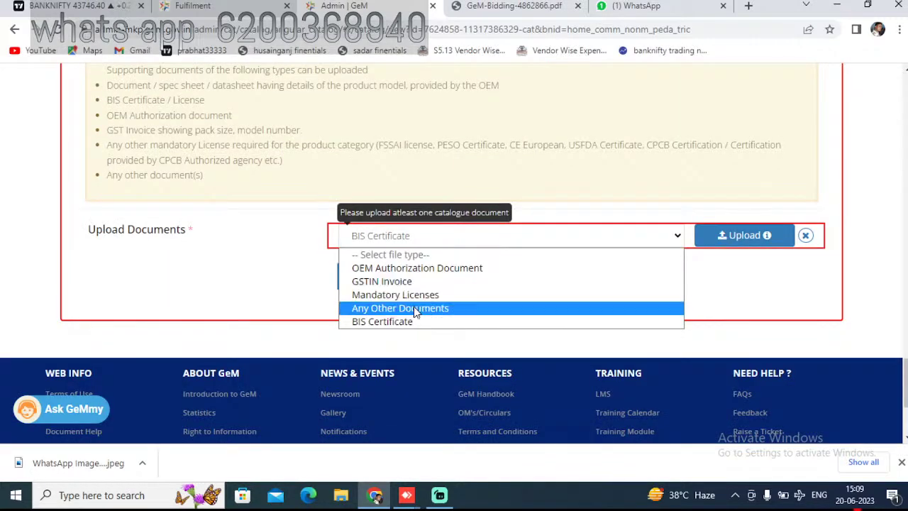
left_click(479, 307)
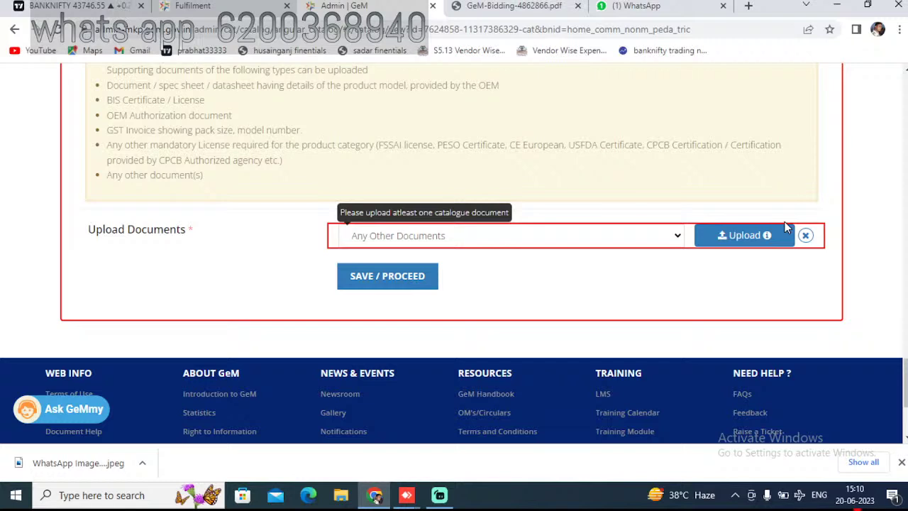
left_click(762, 236)
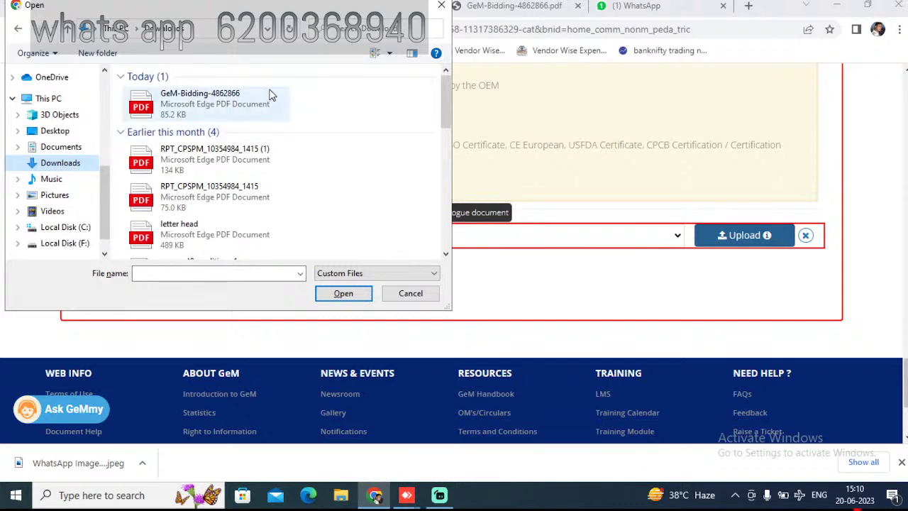
left_click(410, 54)
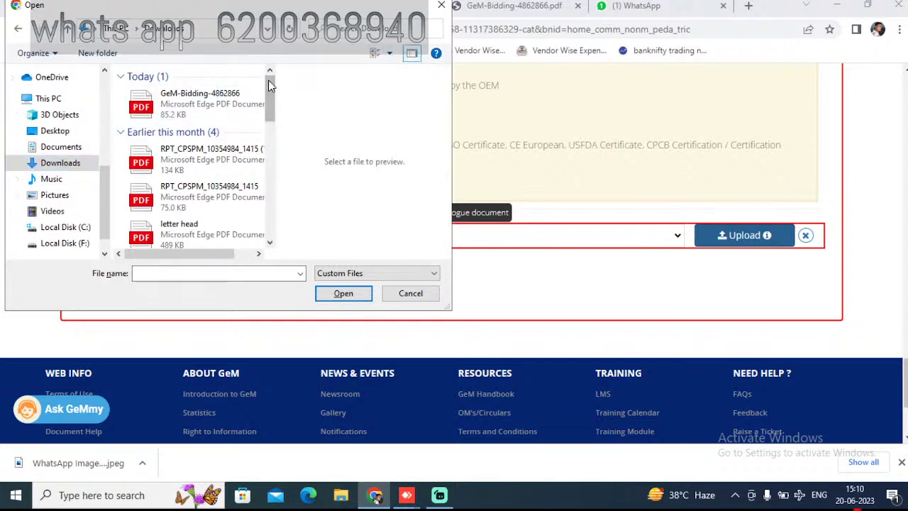
left_click(409, 57)
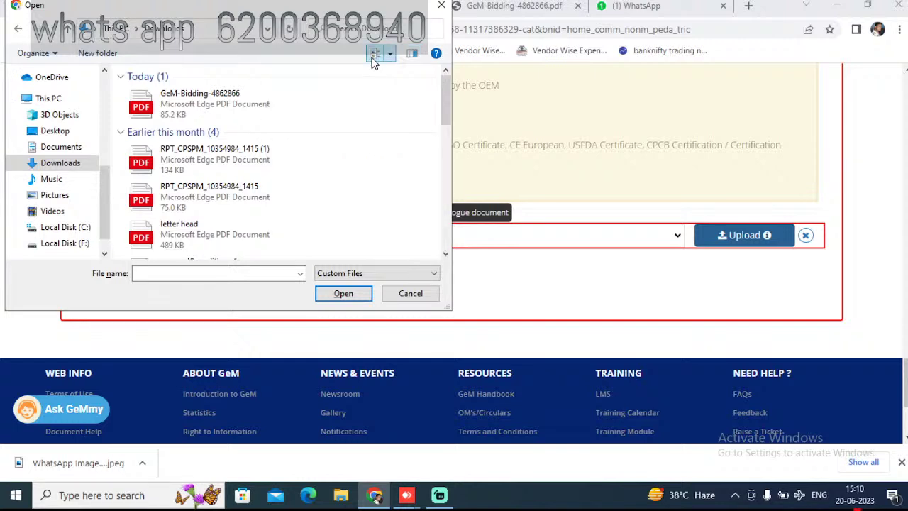
left_click(375, 60)
left_click(374, 60)
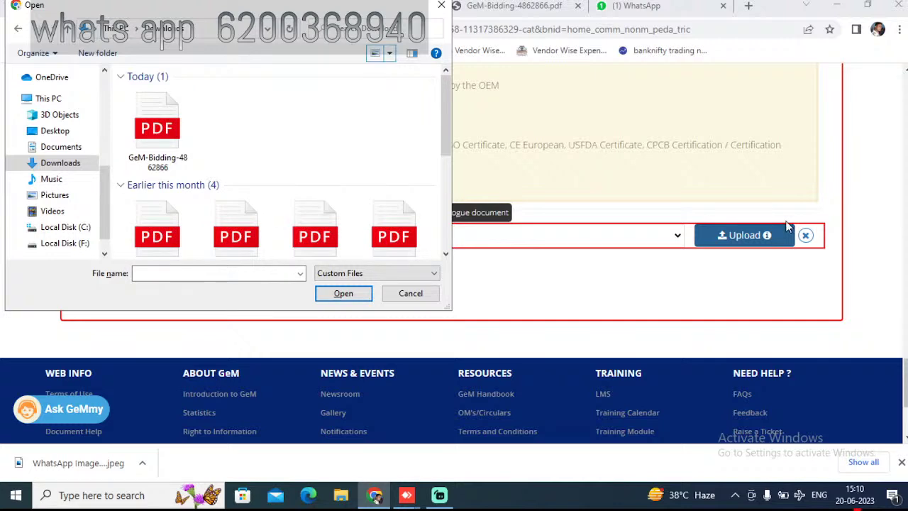
left_click(50, 199)
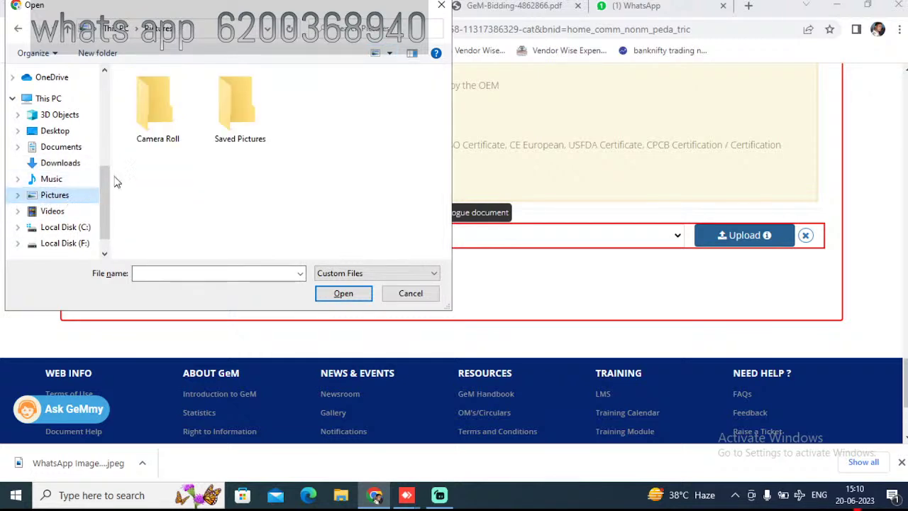
left_click(241, 117)
double_click(241, 118)
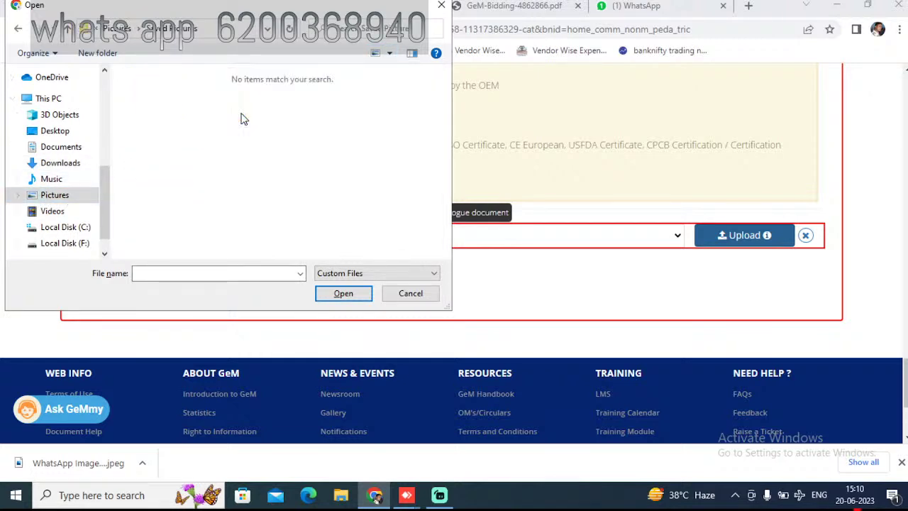
left_click(441, 5)
- Switch to WhatsApp and download the forwarded photo of the tricycle with blue bins from the Zem portal handling group
left_click(631, 6)
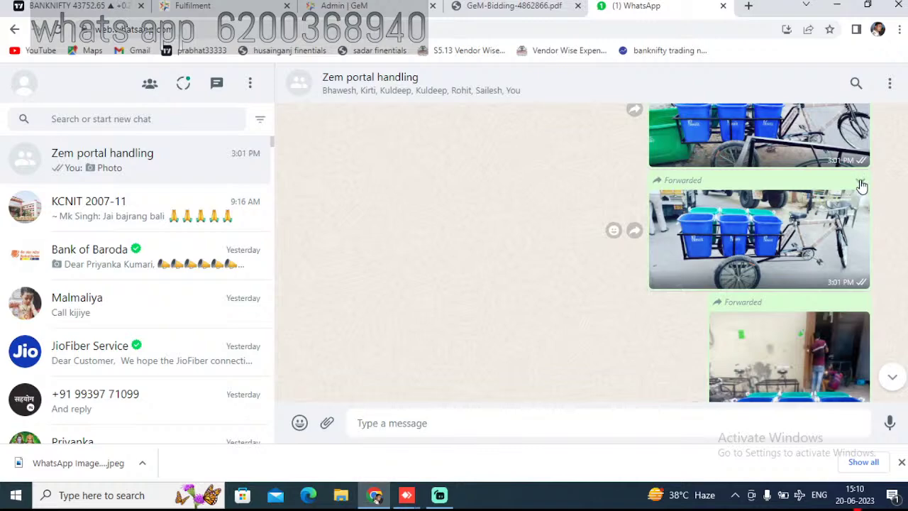
left_click(860, 181)
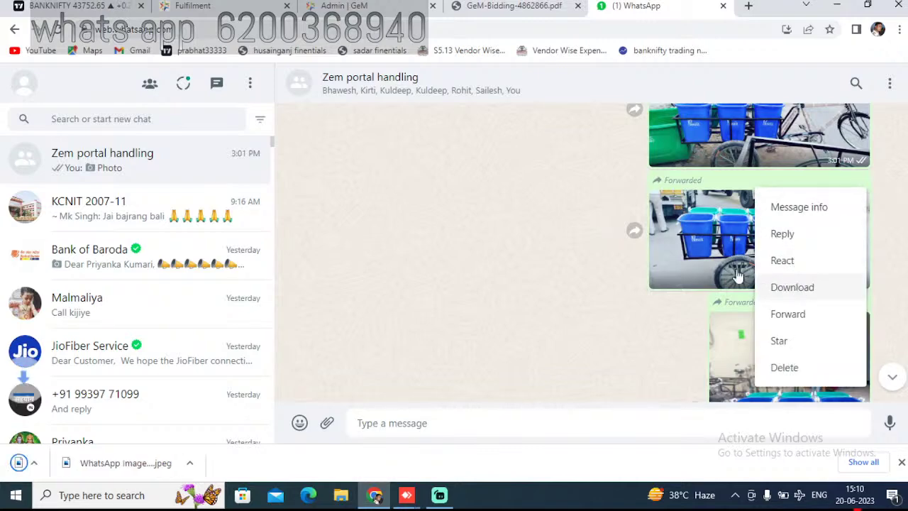